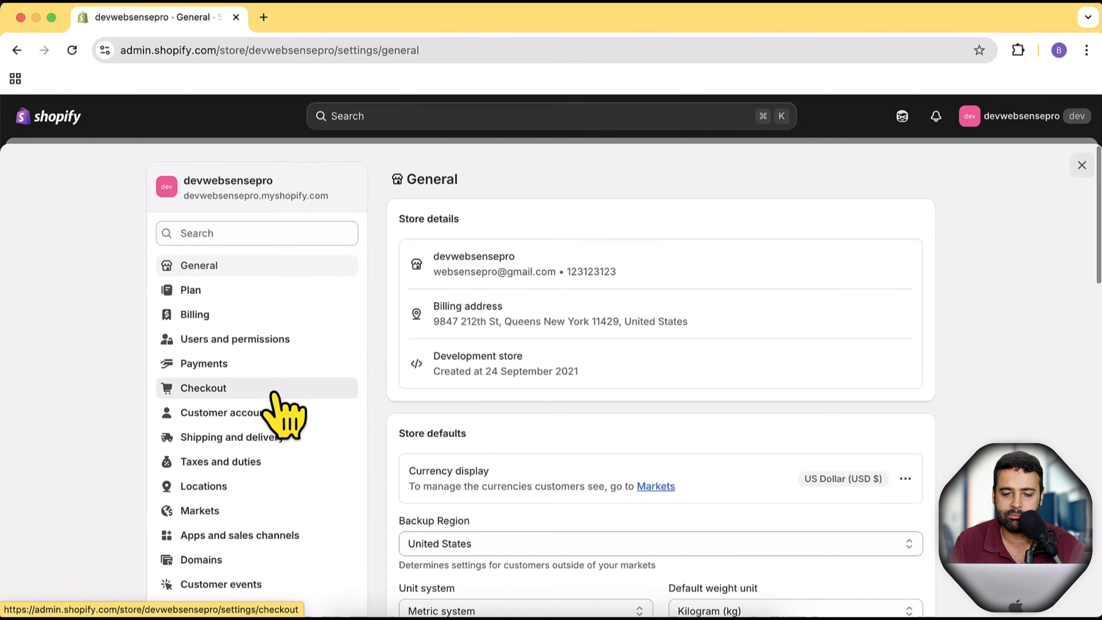
Step: Open the store's Checkout settings and review the Customer contact method section
left_click(275, 393)
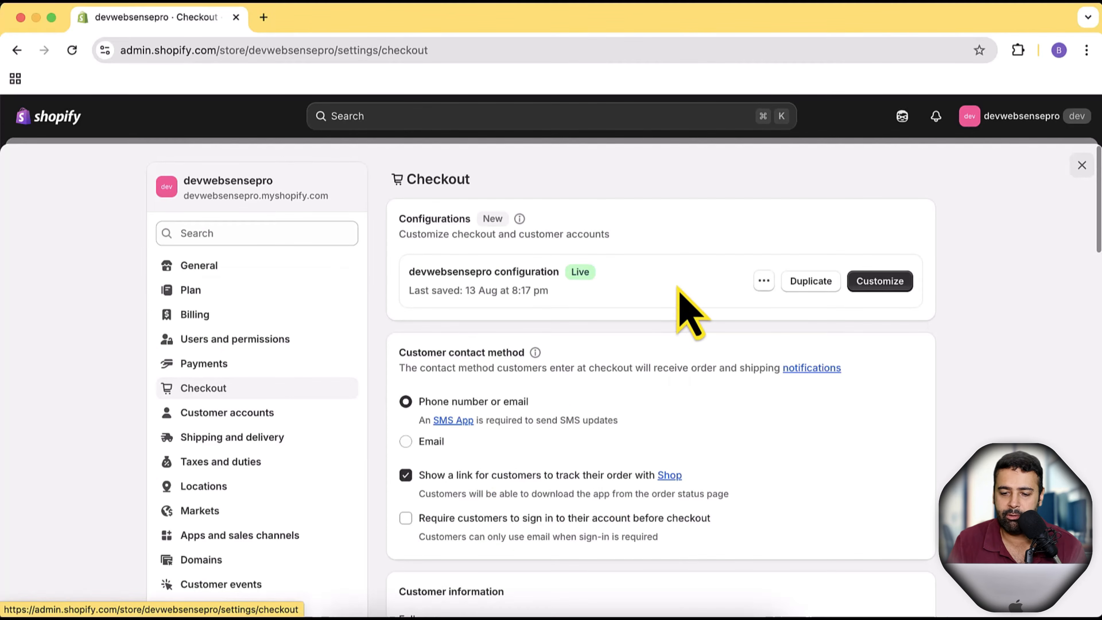
scroll(692, 313, "down", 2)
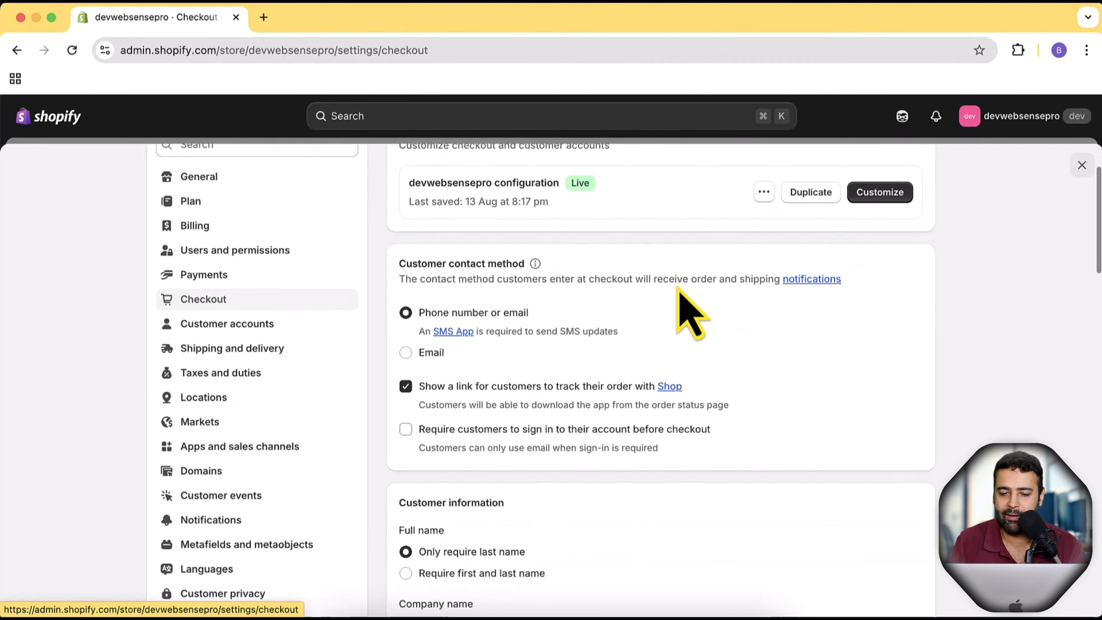
scroll(692, 312, "down", 1)
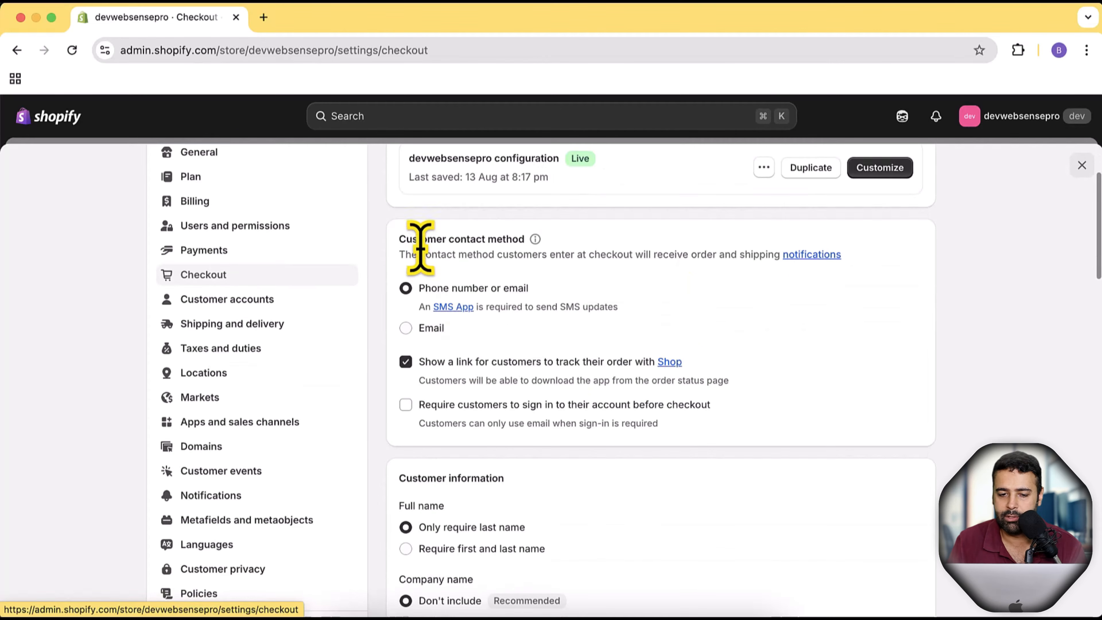
left_click_drag(400, 239, 533, 237)
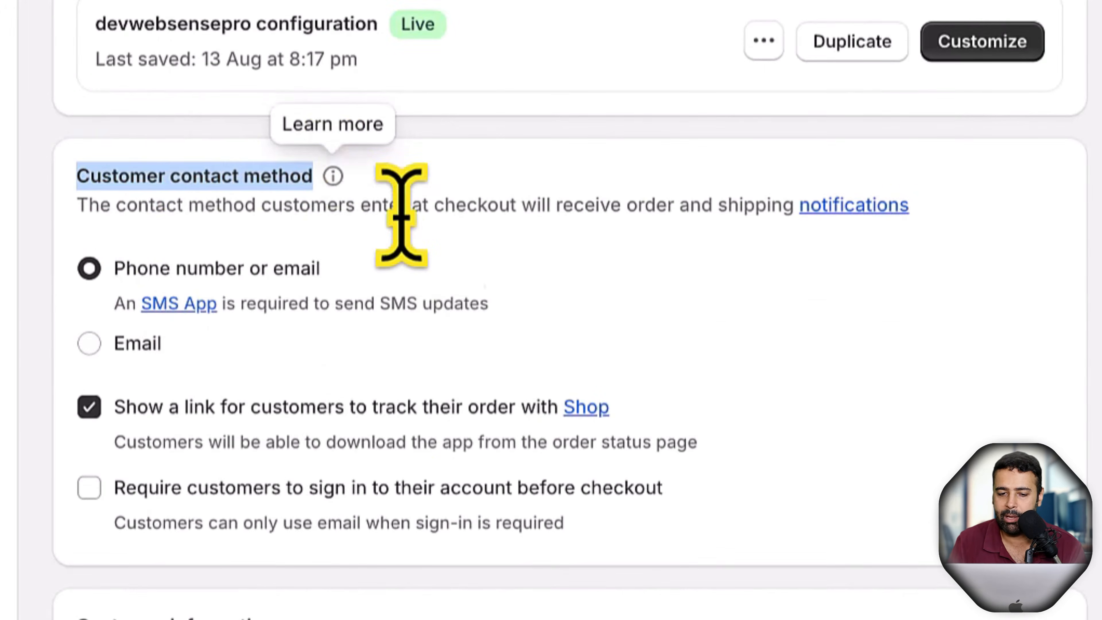
left_click(572, 300)
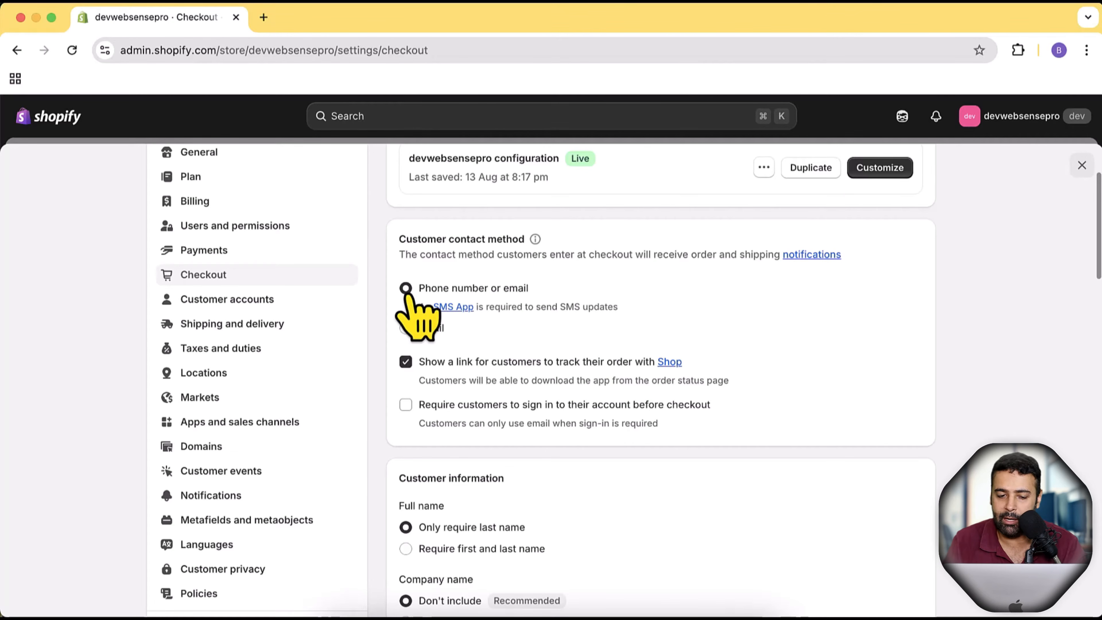
Step: Try Email as the customer contact method, restore Phone number or email, and read its SMS app note
left_click(406, 328)
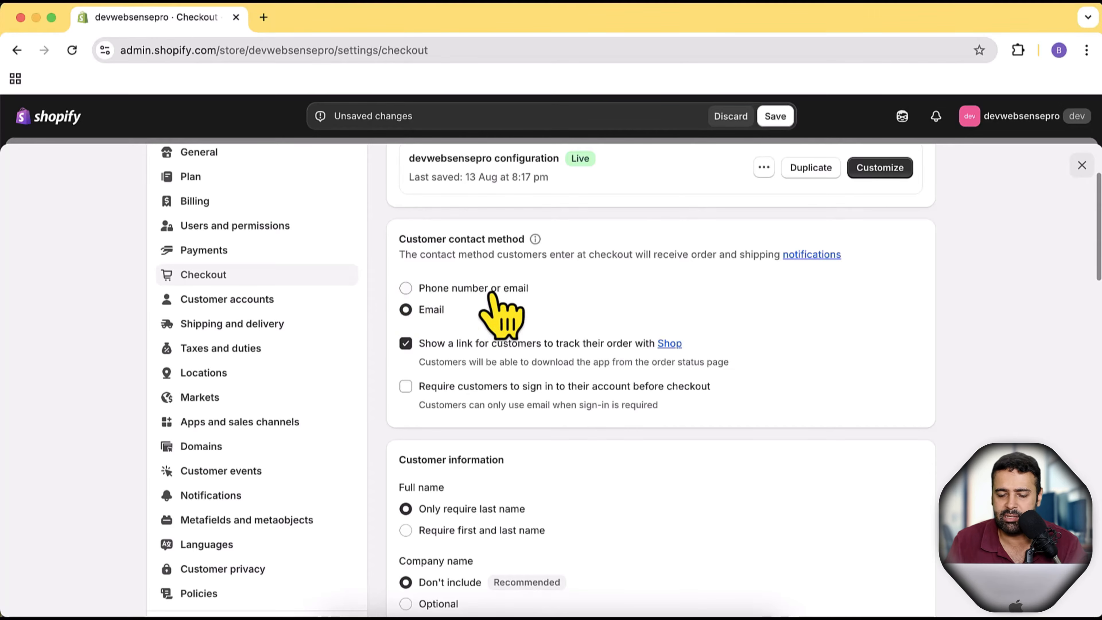
left_click(405, 289)
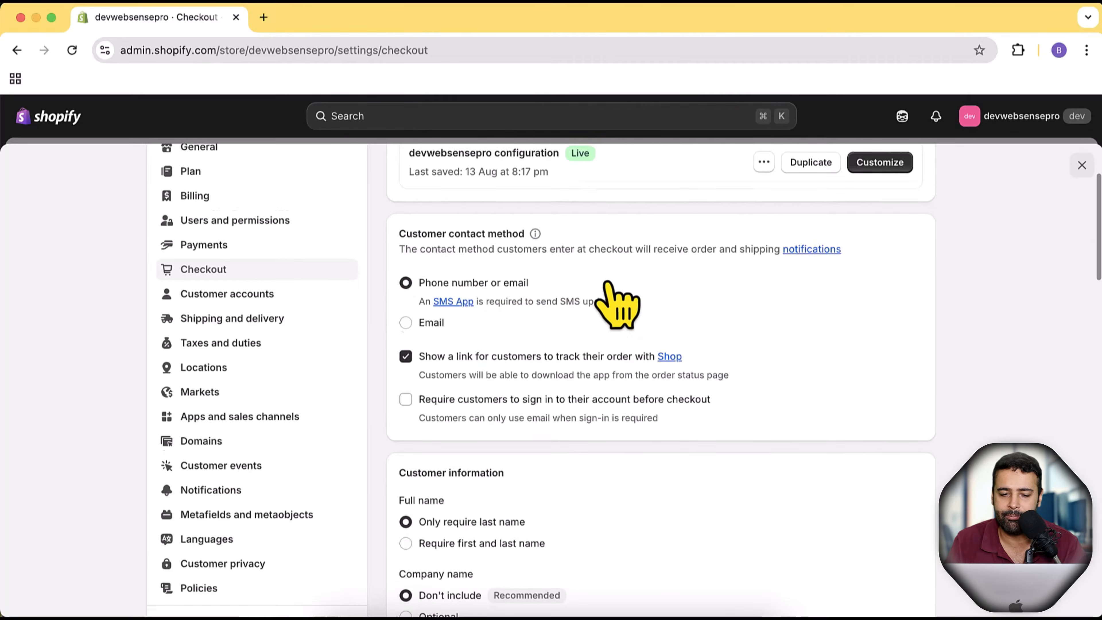
scroll(615, 307, "down", 1)
left_click_drag(419, 278, 615, 278)
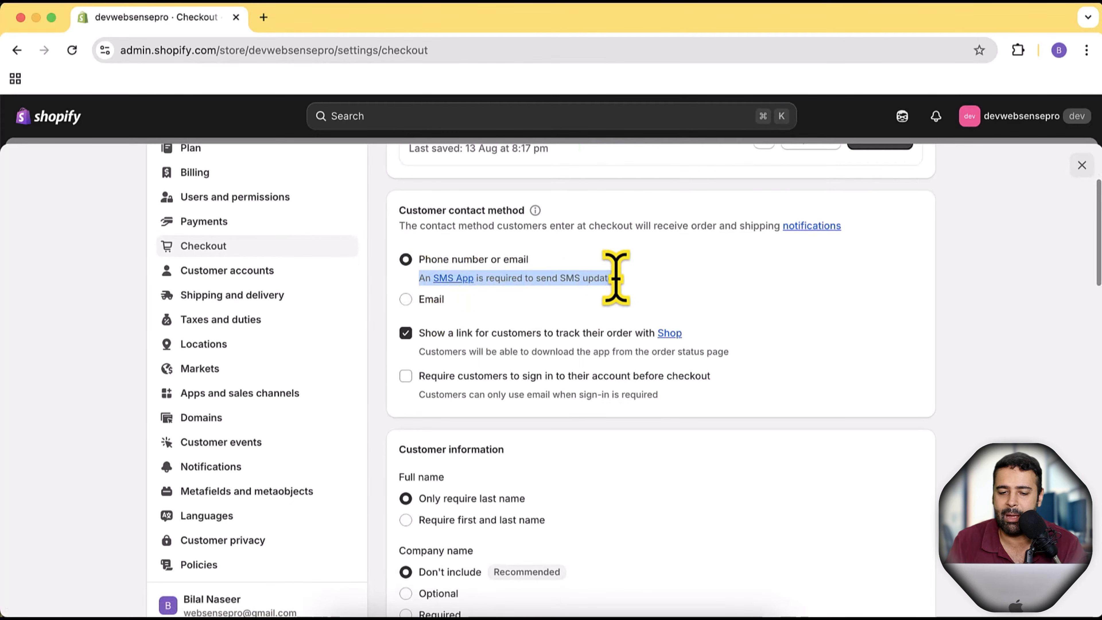
left_click(567, 279)
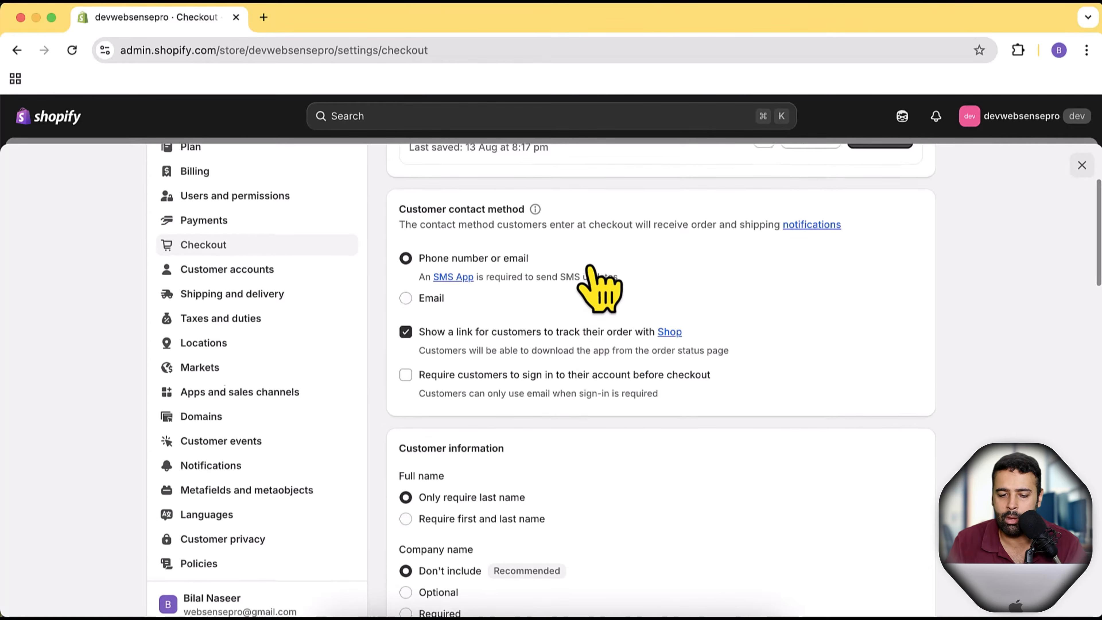
Step: Look over the Shop app page linked from the order tracking option, close it, and read the option requiring sign-in before checkout
scroll(598, 282, "down", 1)
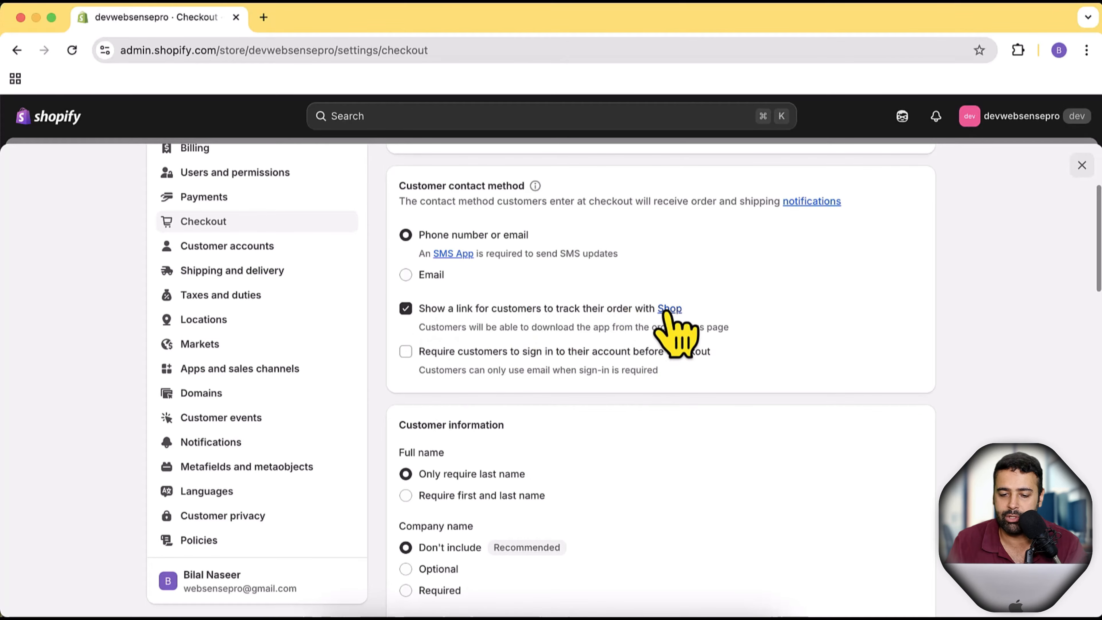
left_click(318, 19)
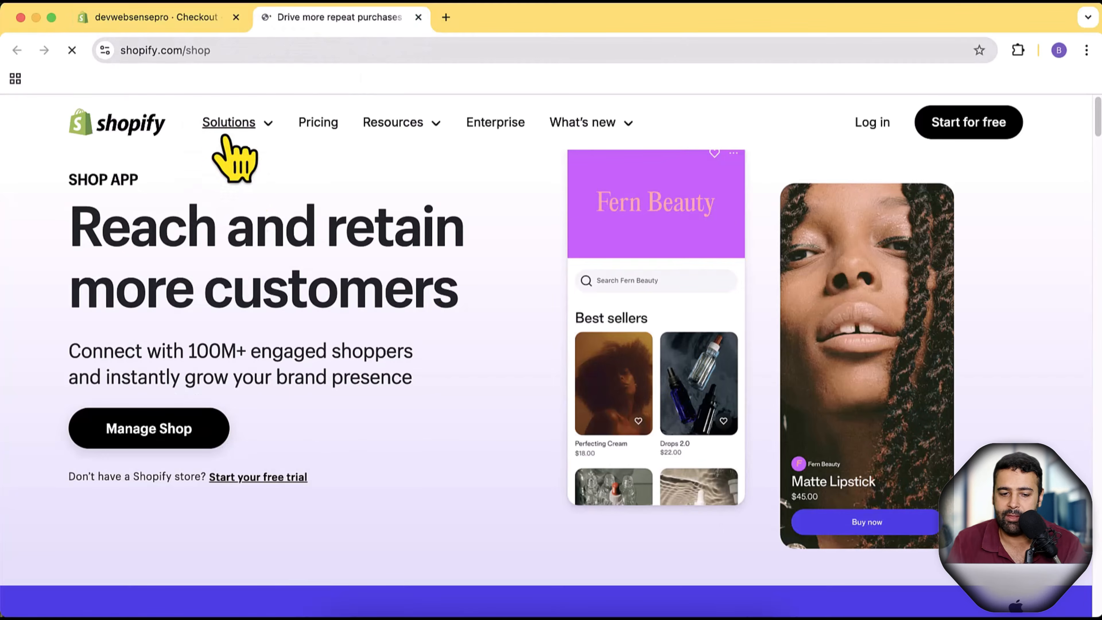
scroll(460, 265, "down", 3)
scroll(382, 263, "down", 8)
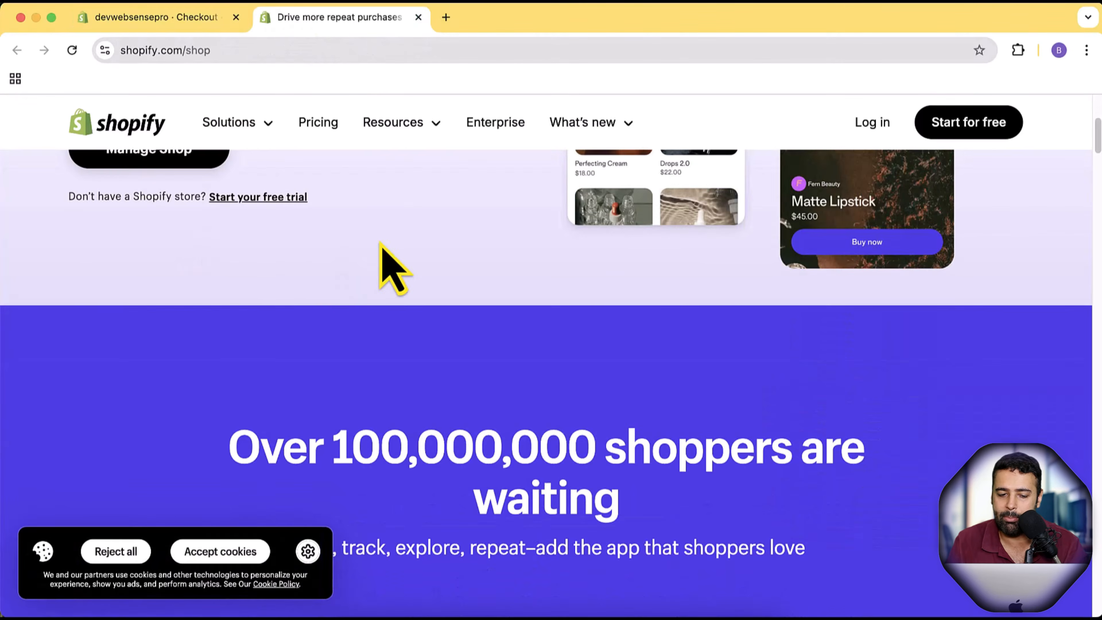
scroll(381, 264, "up", 10)
left_click(418, 18)
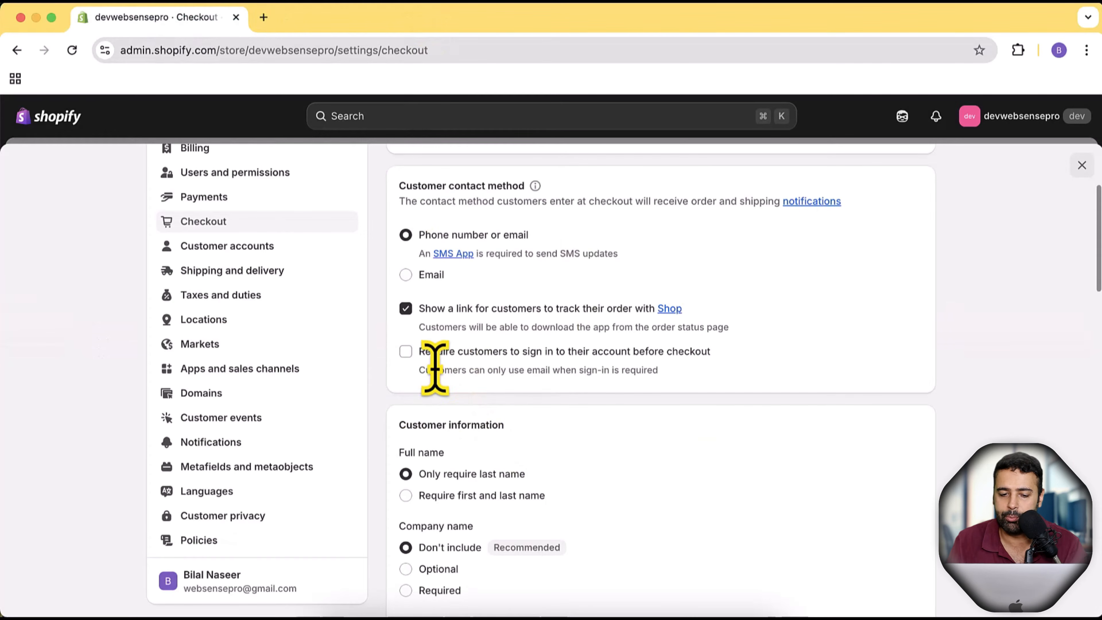
left_click_drag(419, 352, 711, 351)
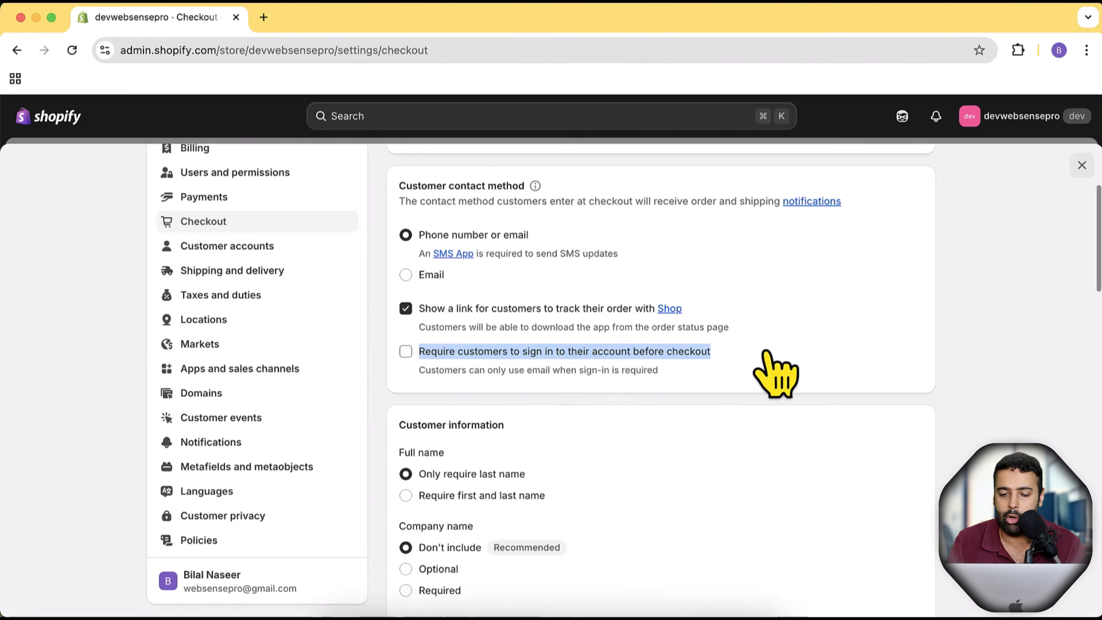
left_click(1039, 357)
Step: Set the Full name option under Customer information to Require first and last name
scroll(984, 332, "down", 4)
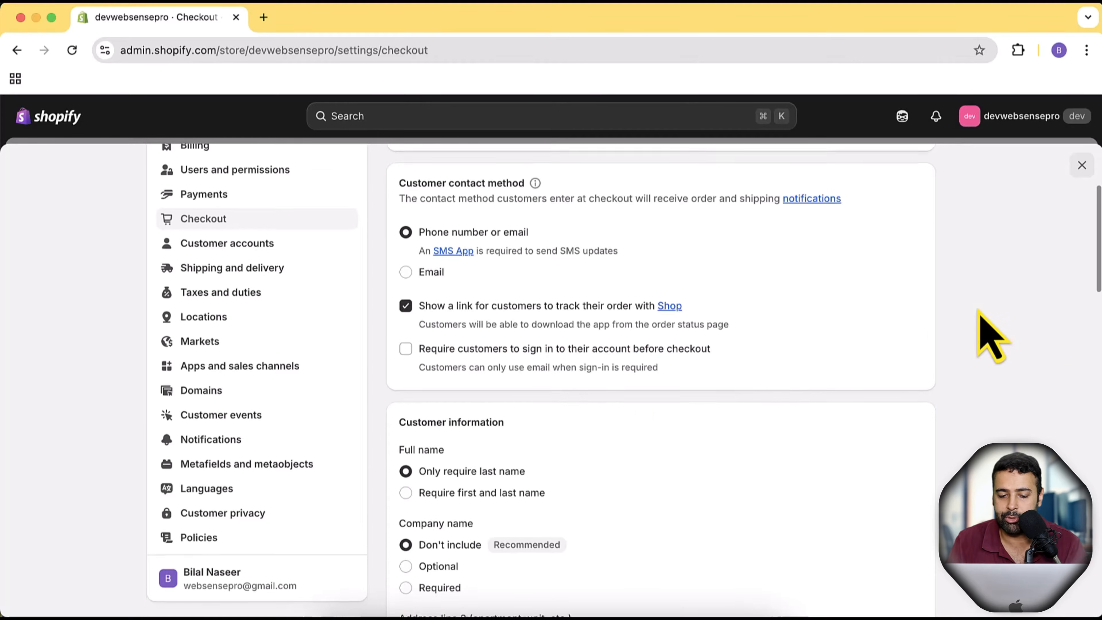
scroll(612, 343, "down", 3)
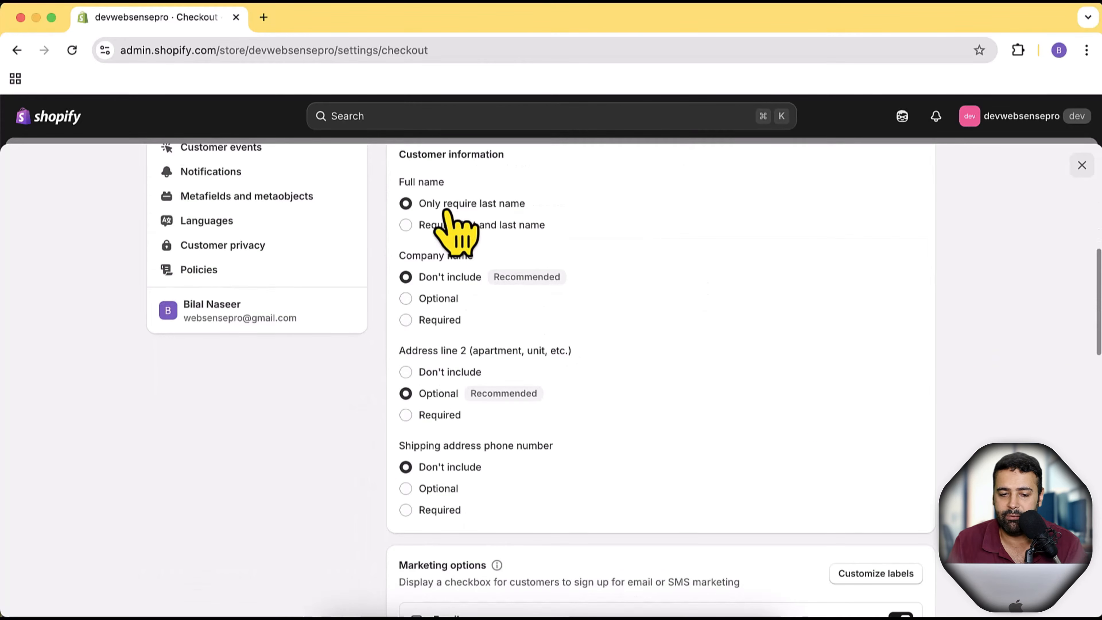
scroll(449, 213, "up", 1)
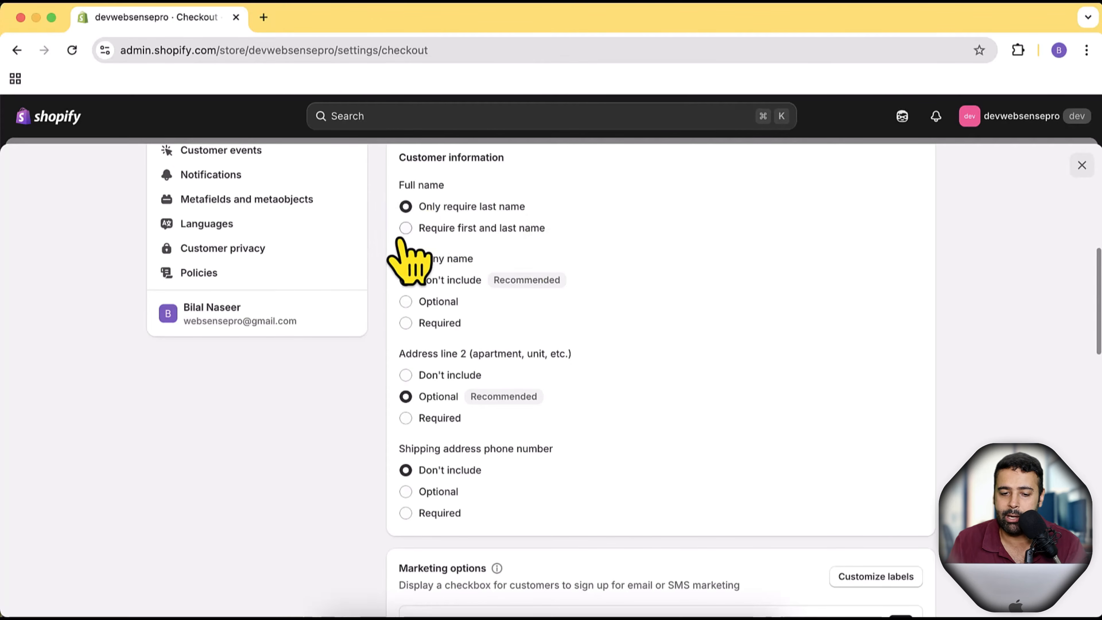
left_click(466, 233)
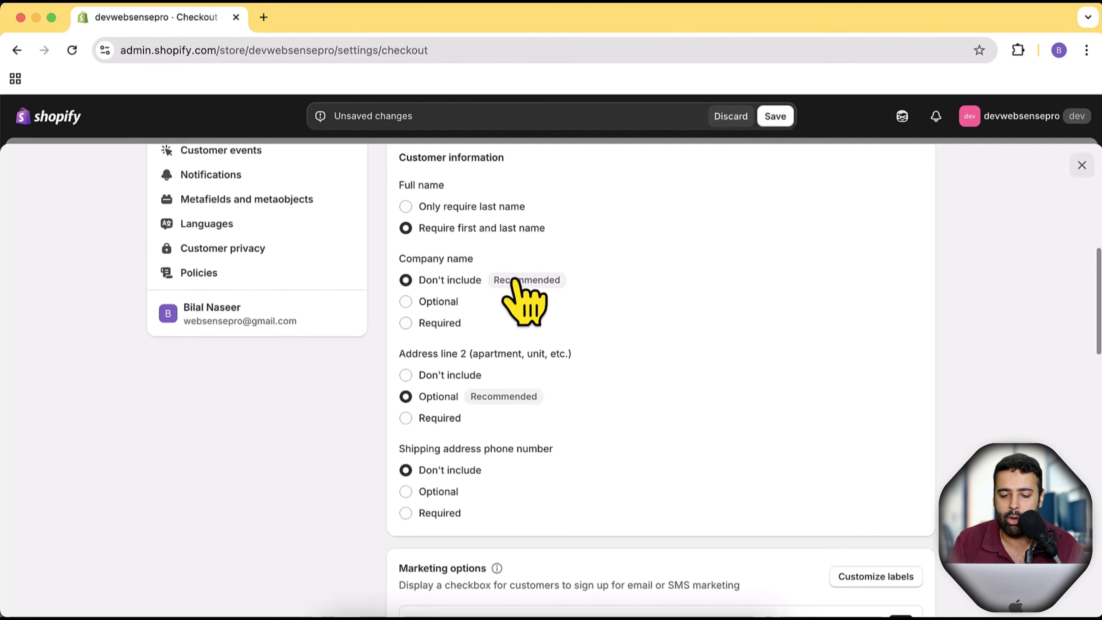
Step: Review the remaining customer information options and read the description of the email and SMS Marketing options
scroll(516, 282, "down", 5)
scroll(525, 304, "down", 3)
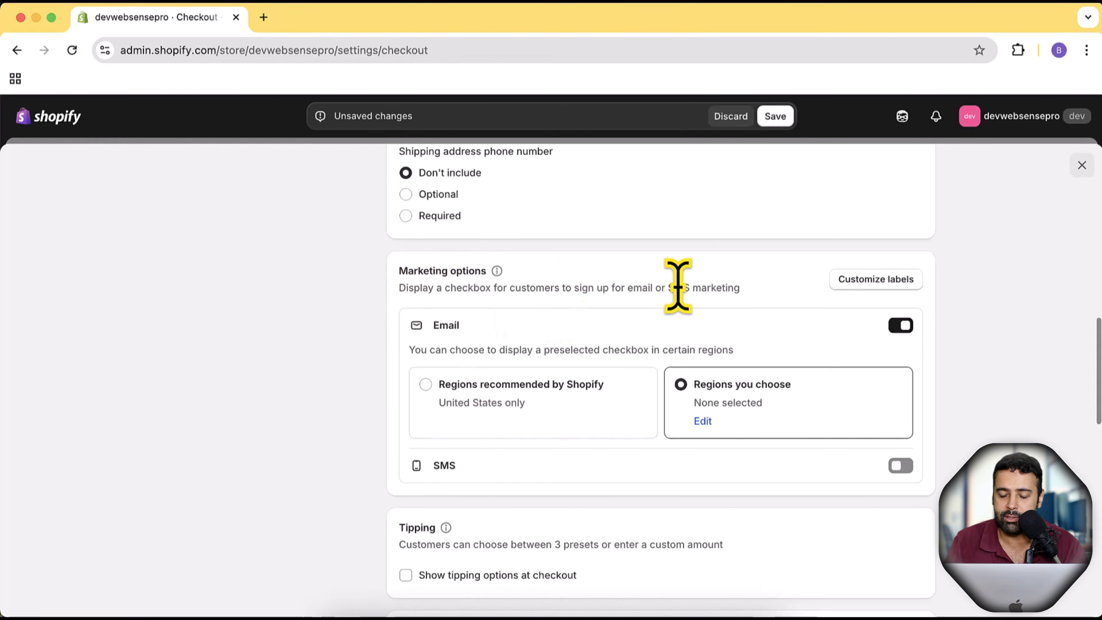
left_click_drag(740, 289, 400, 286)
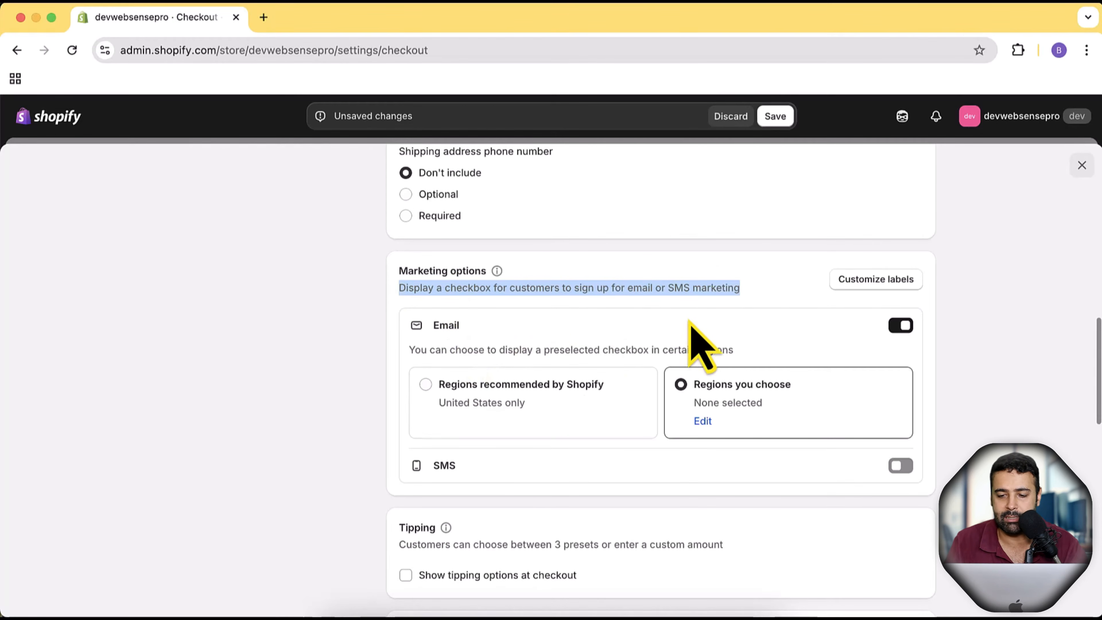
left_click(652, 280)
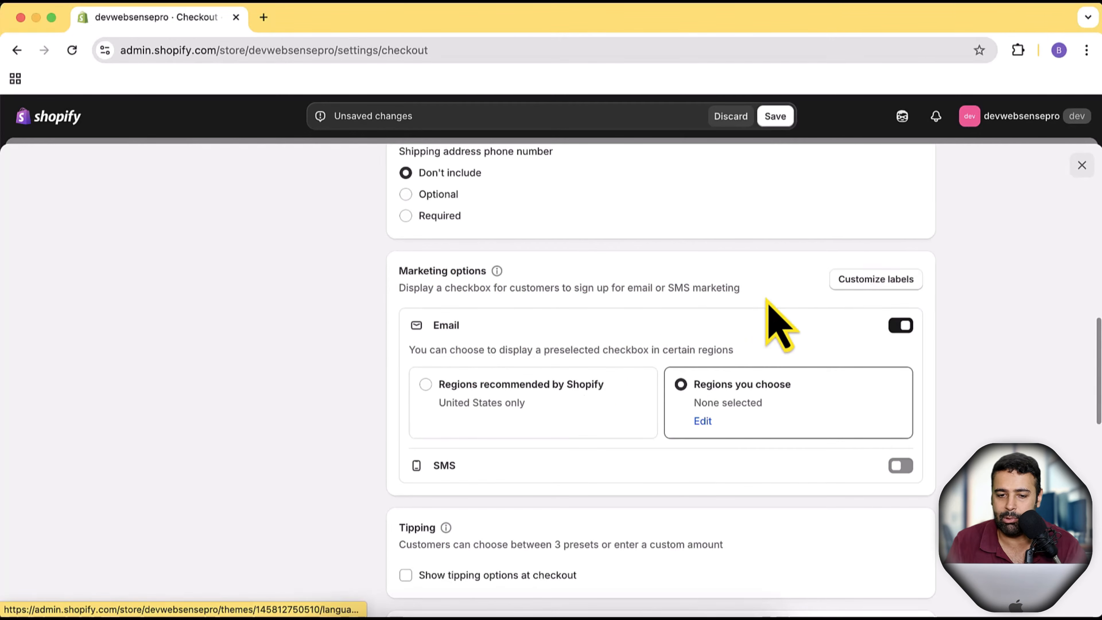
Step: View the Recover abandoned checkout automation, browse the other automation templates, and return to the Checkout settings
scroll(765, 326, "down", 10)
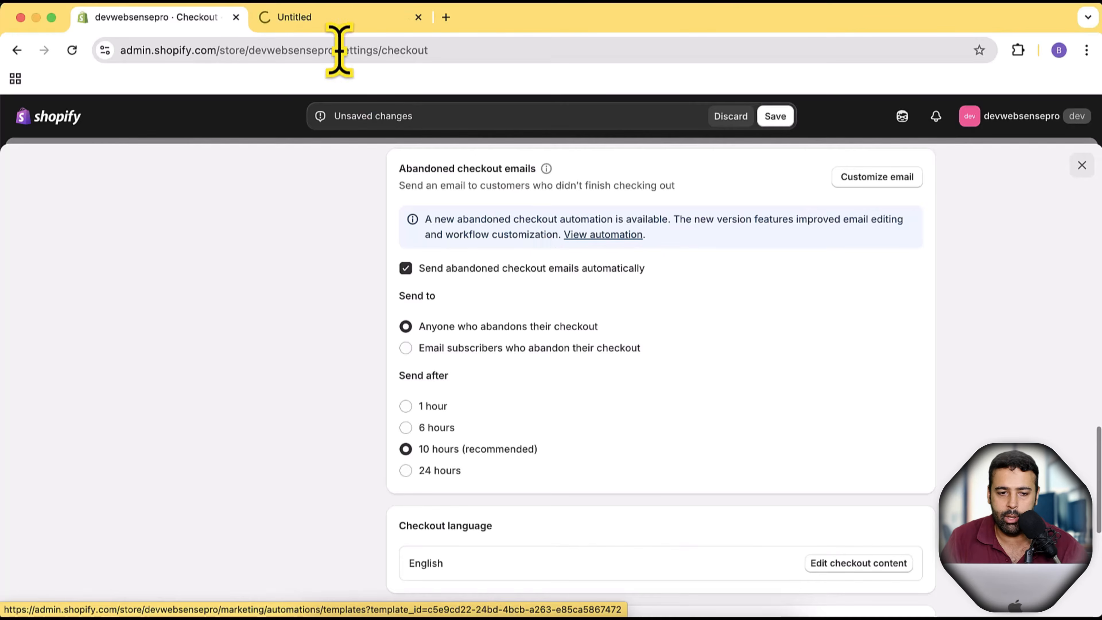
left_click(343, 20)
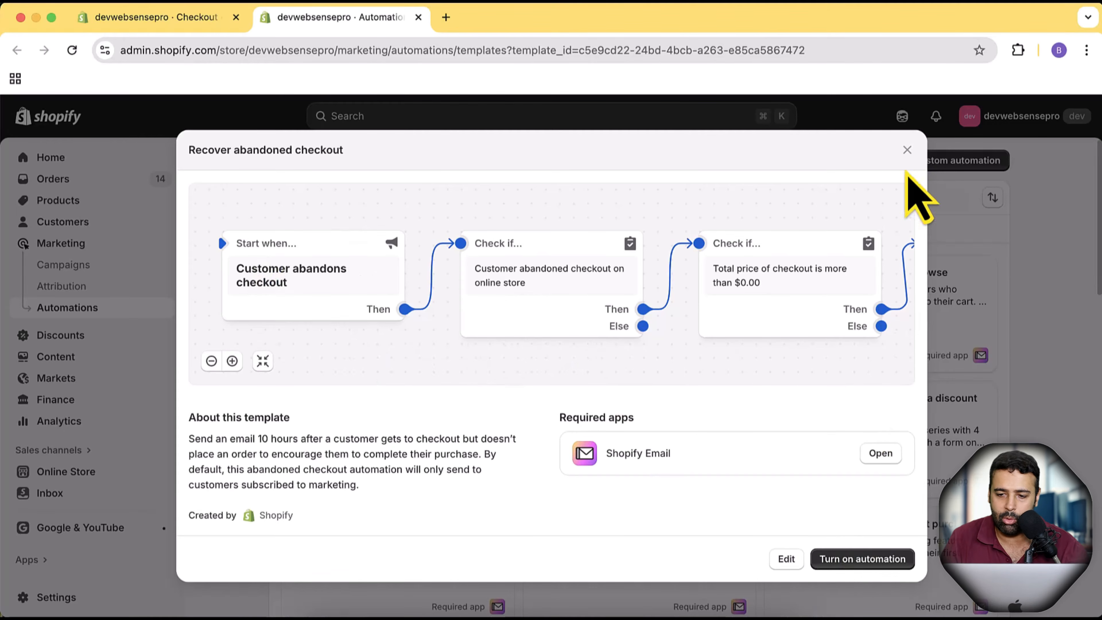
left_click(907, 150)
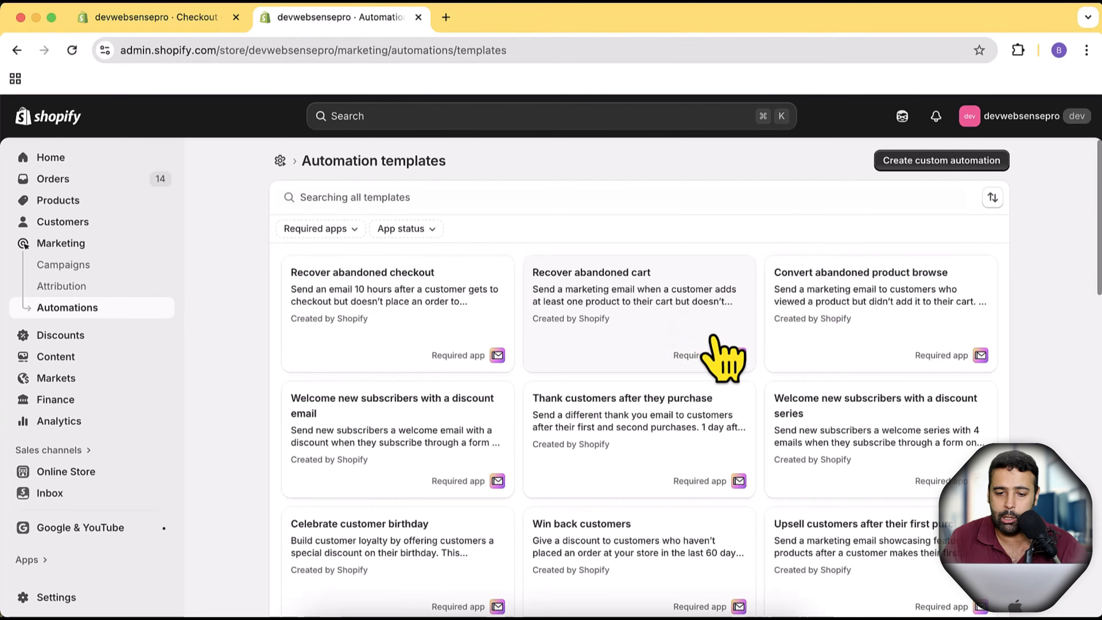
scroll(591, 278, "down", 10)
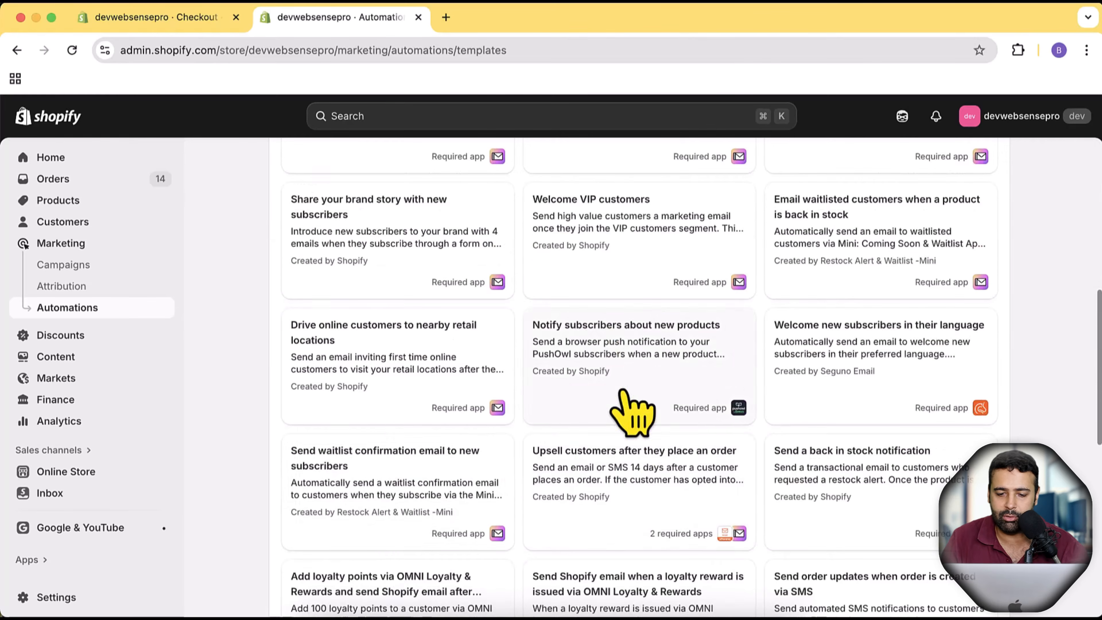
scroll(588, 347, "down", 7)
scroll(590, 378, "up", 20)
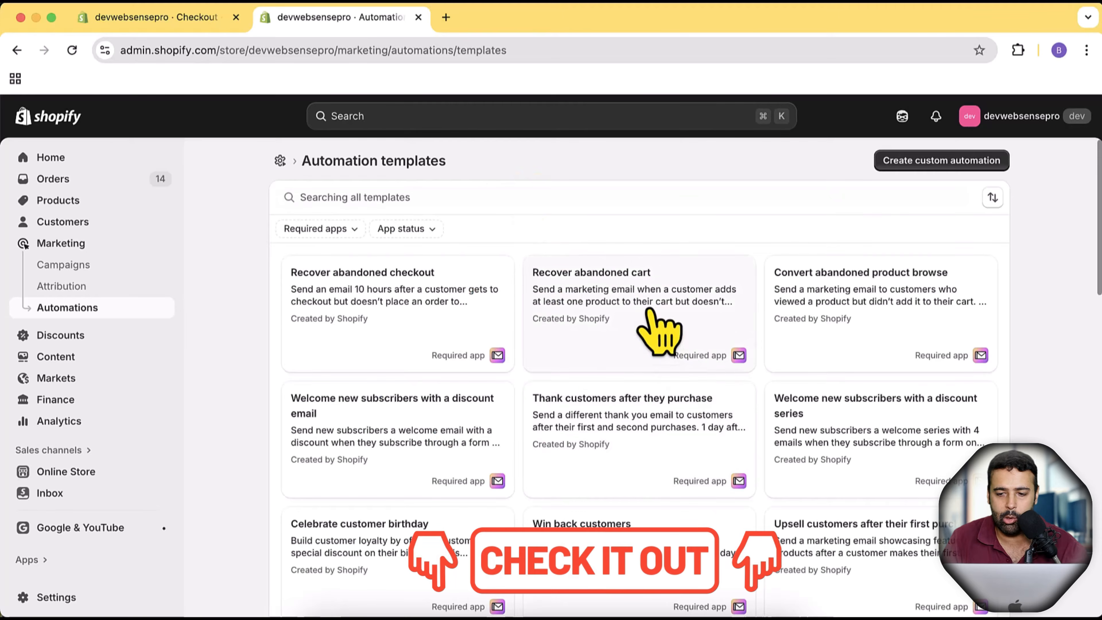
left_click(418, 18)
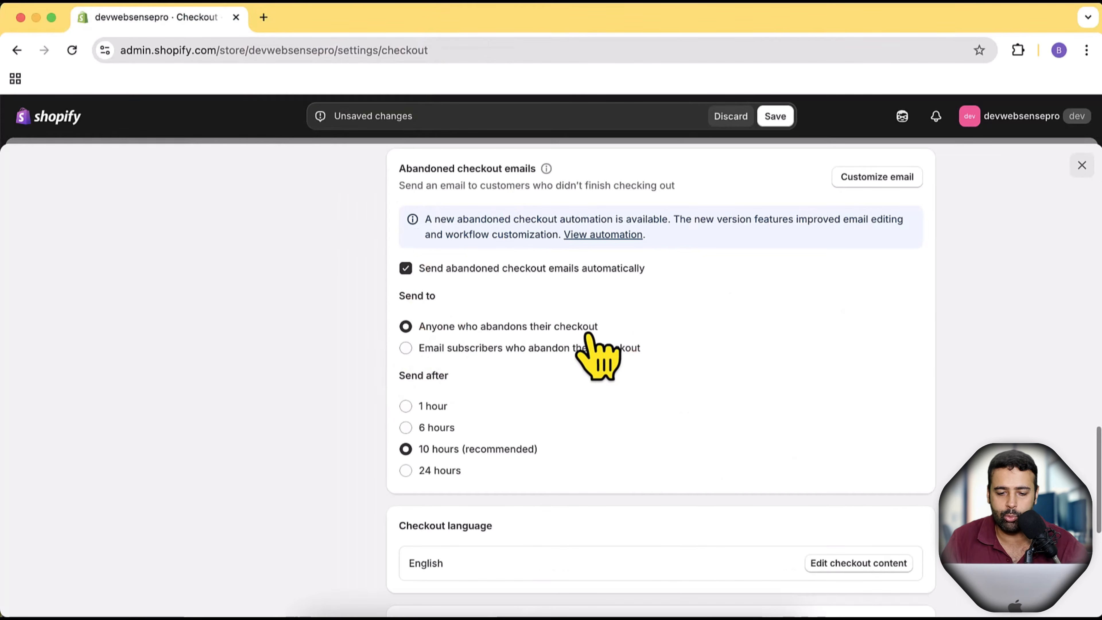
Step: Examine the recipient and send-delay options for abandoned checkout emails
left_click_drag(606, 327, 641, 350)
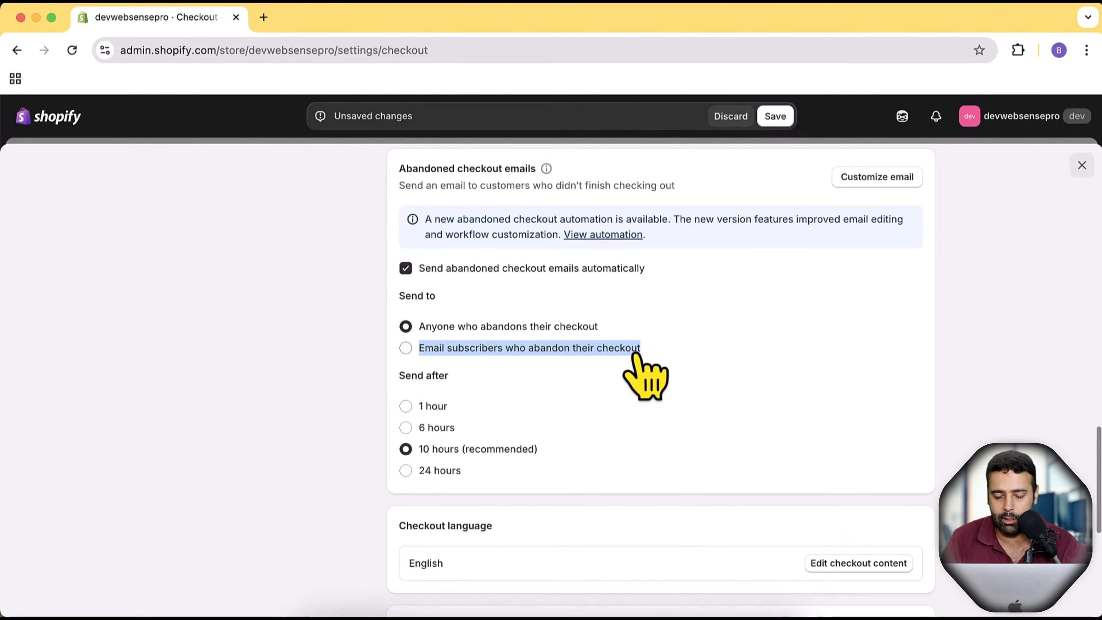
scroll(699, 317, "down", 3)
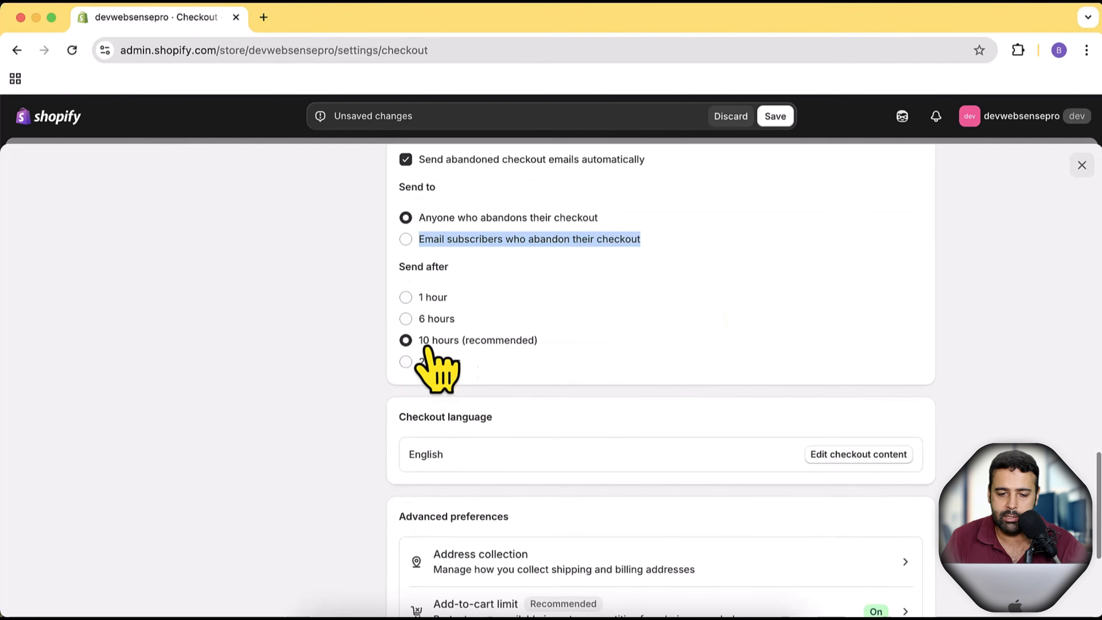
scroll(564, 295, "down", 1)
scroll(565, 304, "down", 3)
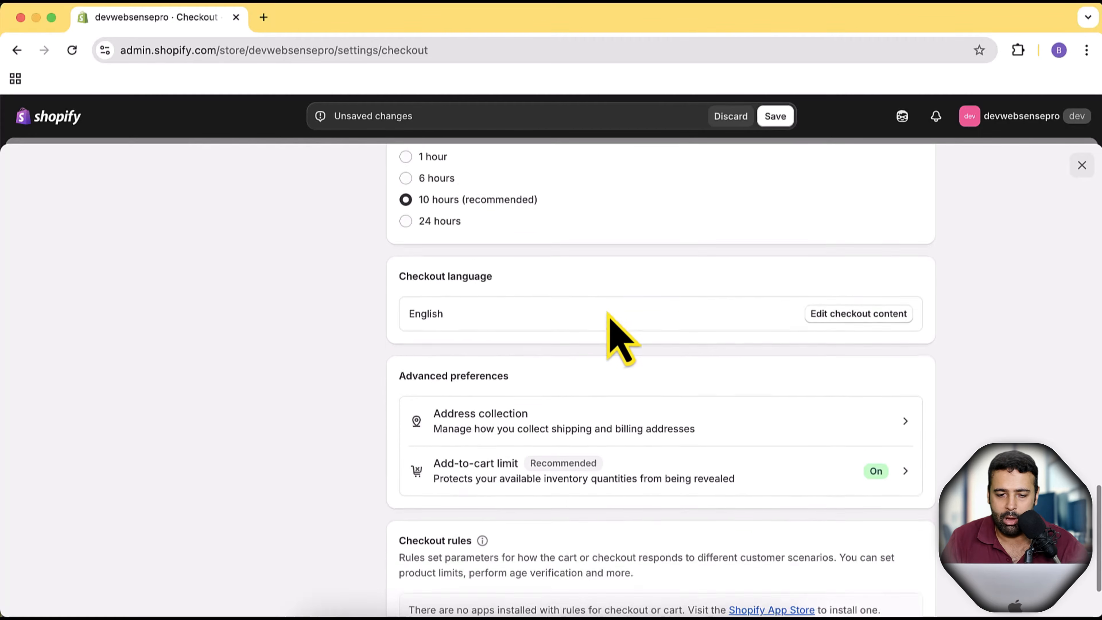
scroll(615, 334, "up", 6)
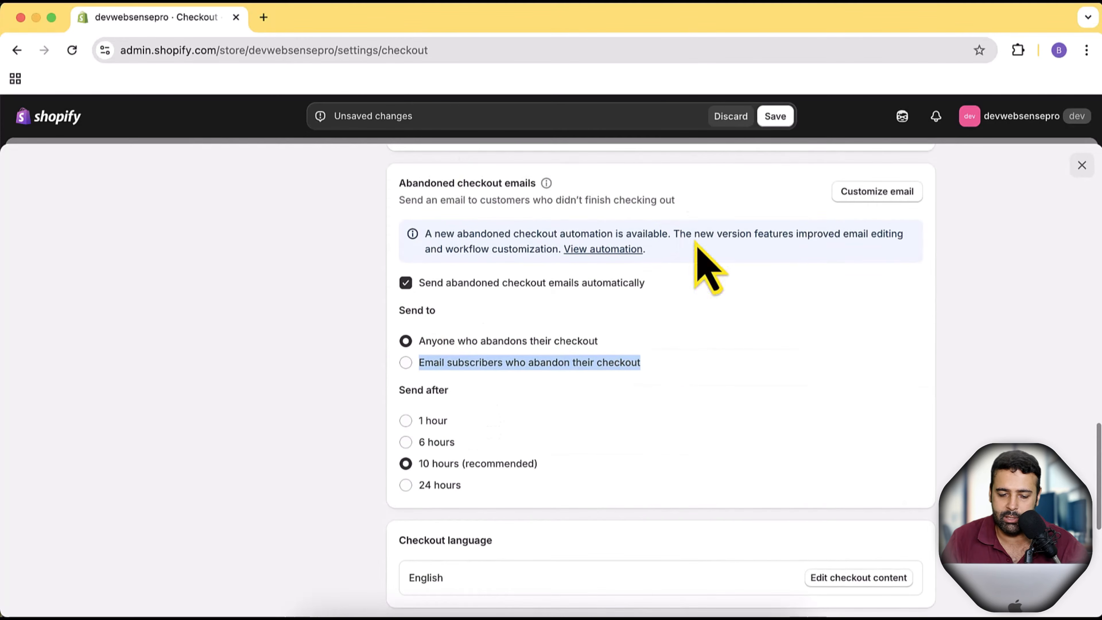
scroll(703, 243, "down", 6)
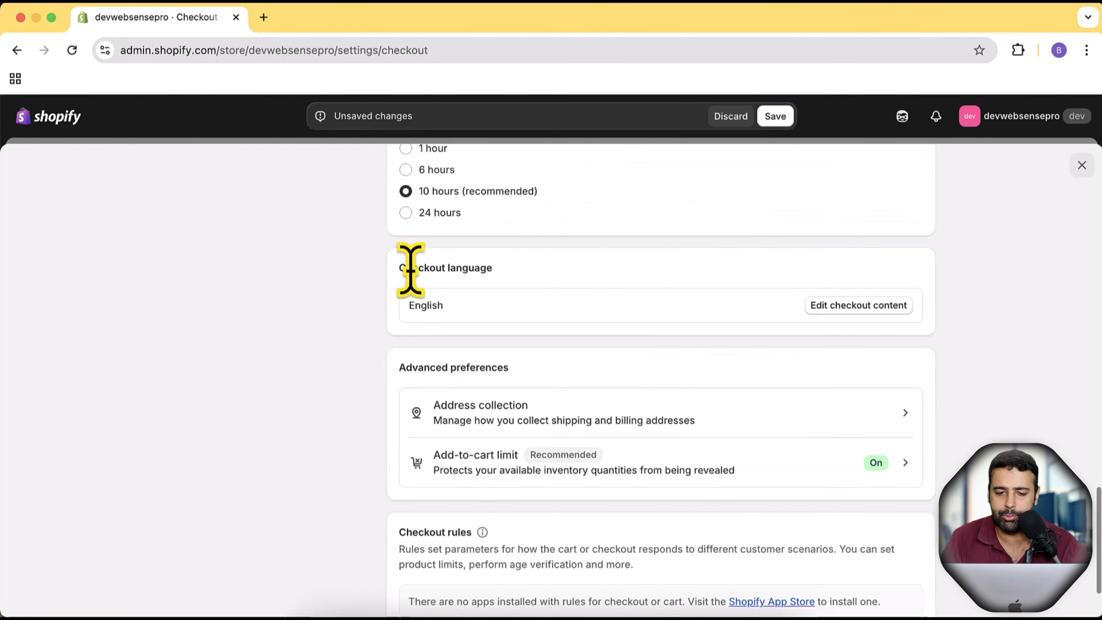
Step: Check the Checkout language section and open the Address collection preferences
left_click_drag(401, 267, 509, 270)
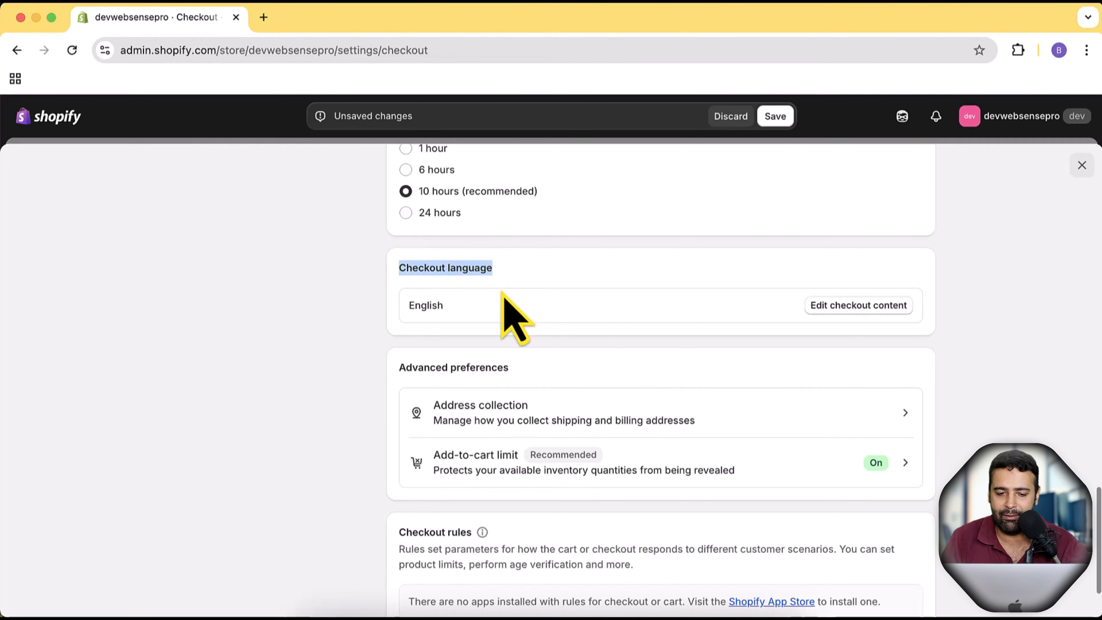
scroll(637, 256, "down", 2)
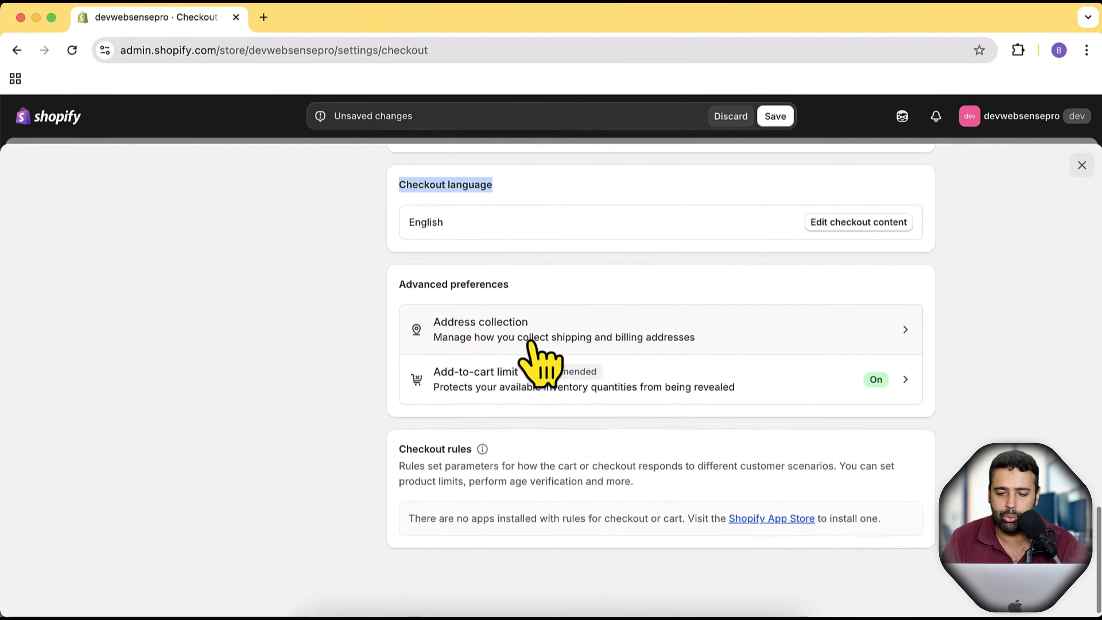
left_click(727, 346)
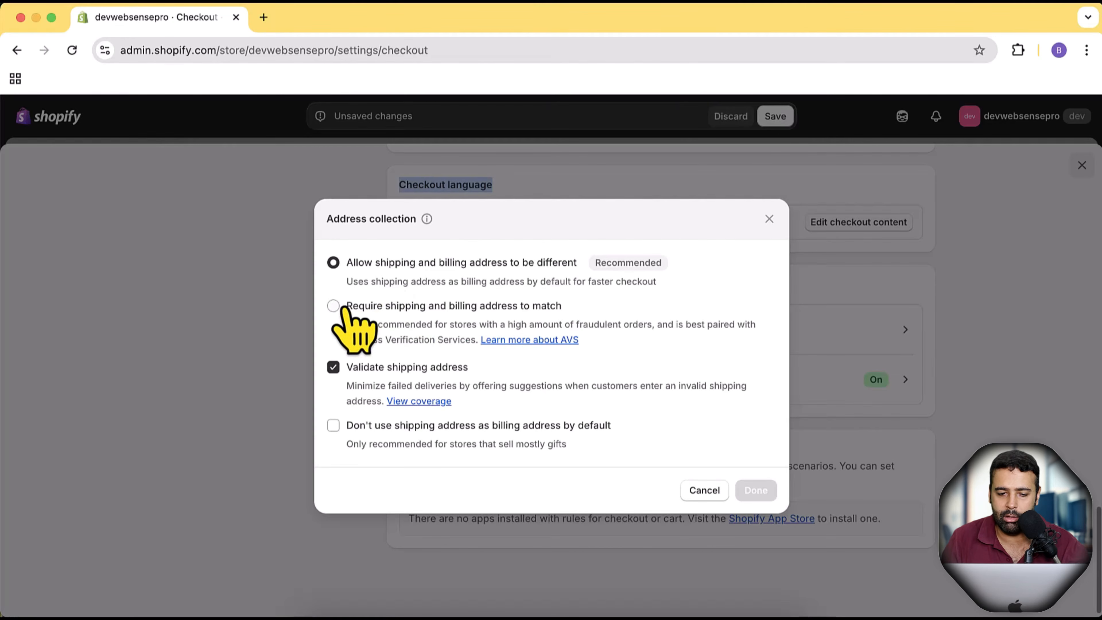
Step: Try requiring shipping and billing addresses to match, switch back to allowing them to be different, and cancel the Address collection preferences
left_click(408, 307)
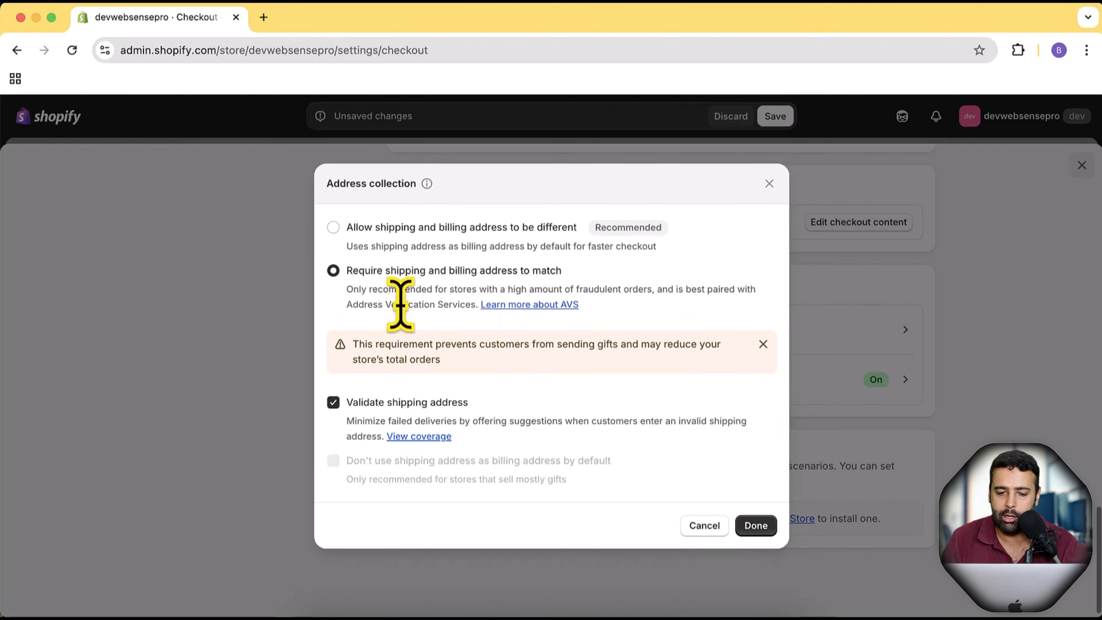
left_click(490, 231)
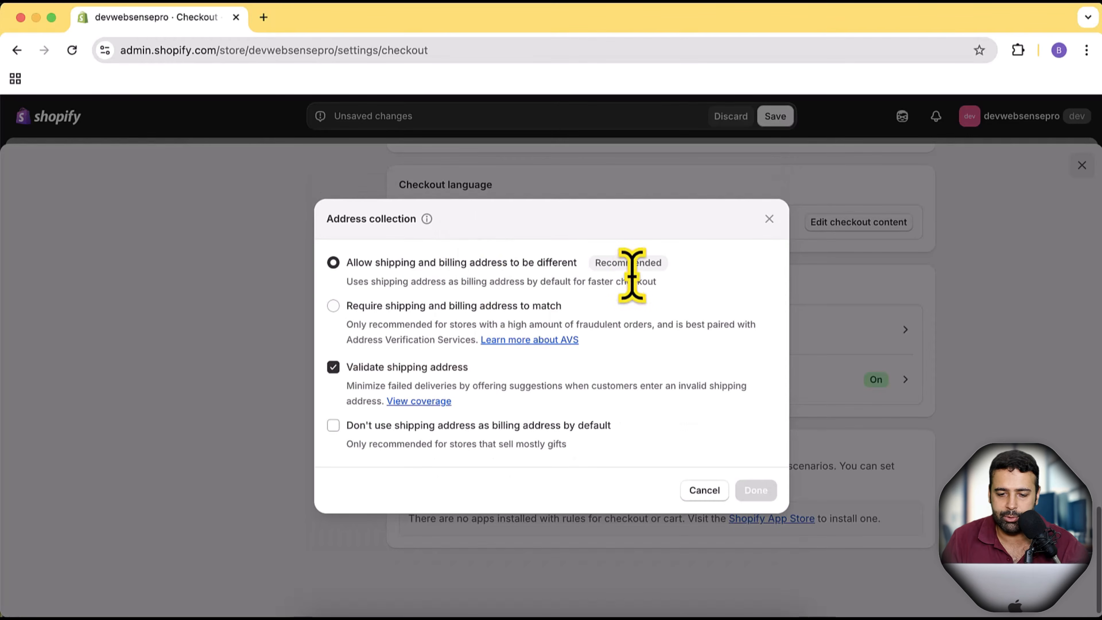
left_click_drag(600, 267, 686, 265)
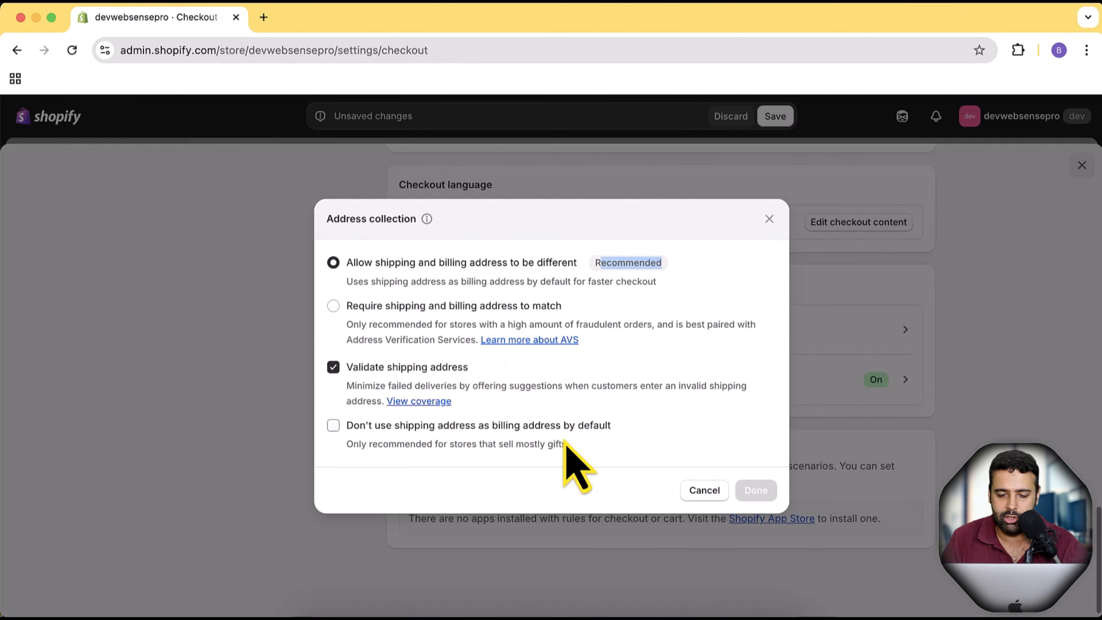
left_click(705, 491)
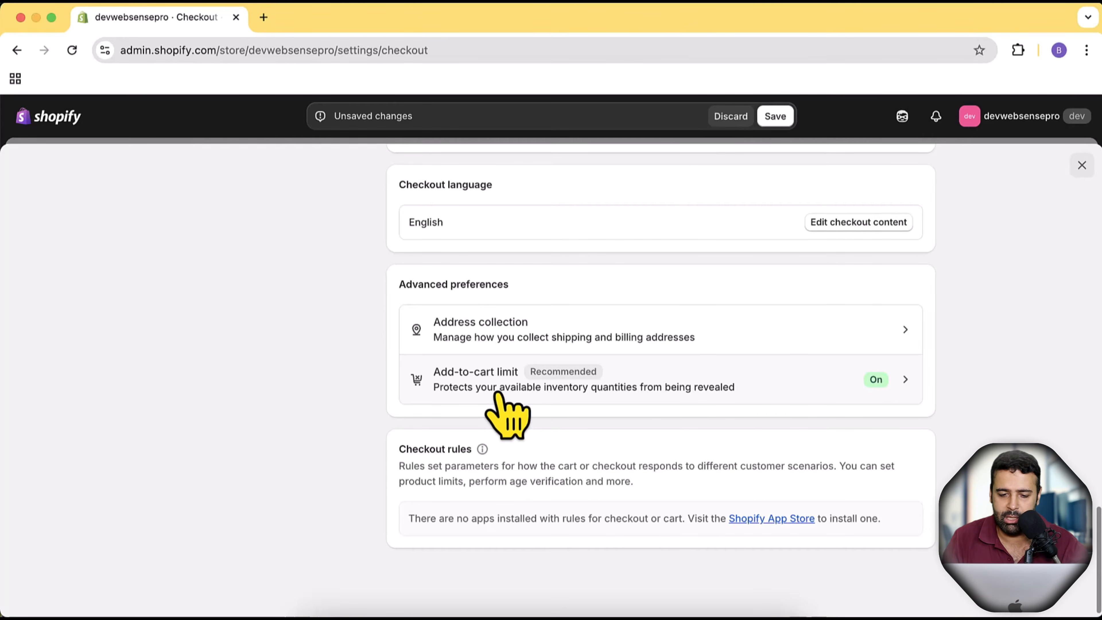
Step: Examine the maximum quantity per item in the Add-to-cart limit preferences and leave them without making changes
left_click(724, 390)
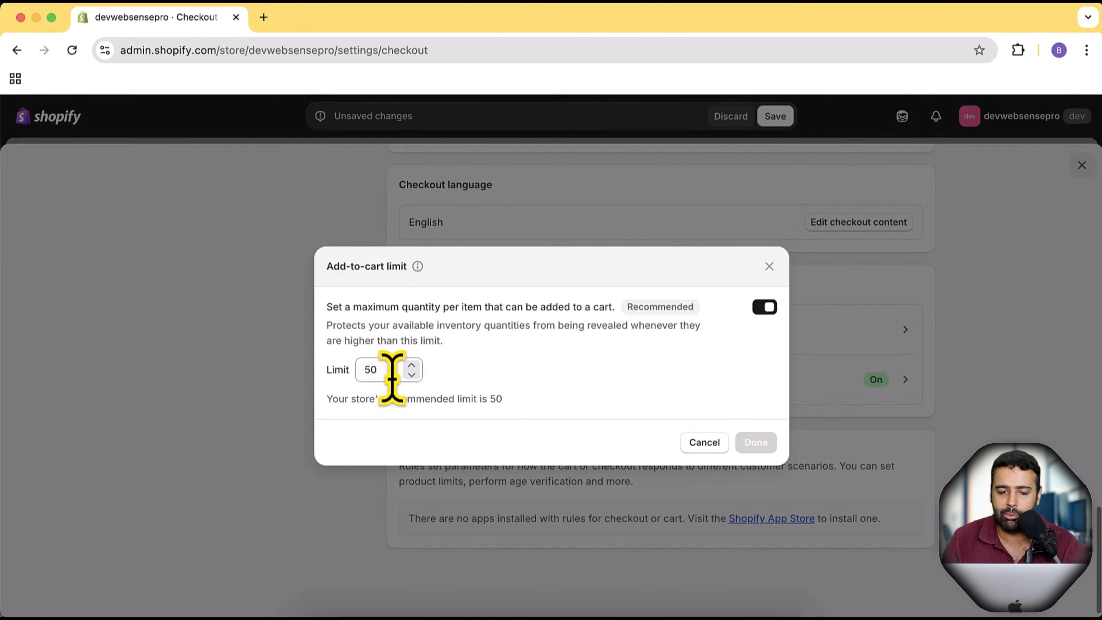
left_click_drag(393, 369, 362, 370)
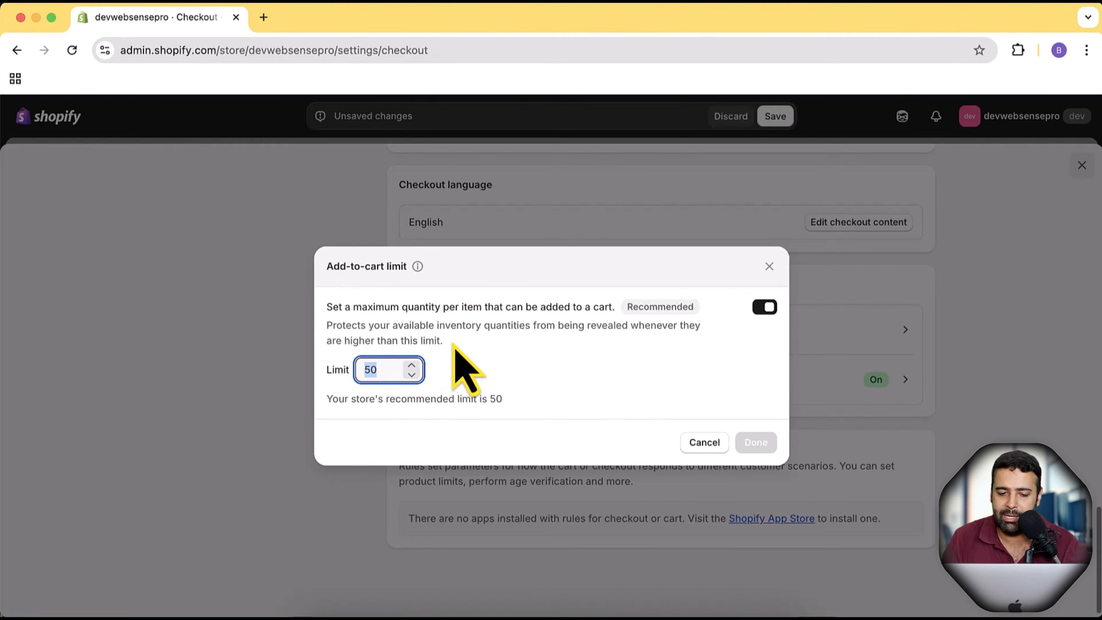
left_click(394, 369)
left_click_drag(394, 369, 354, 372)
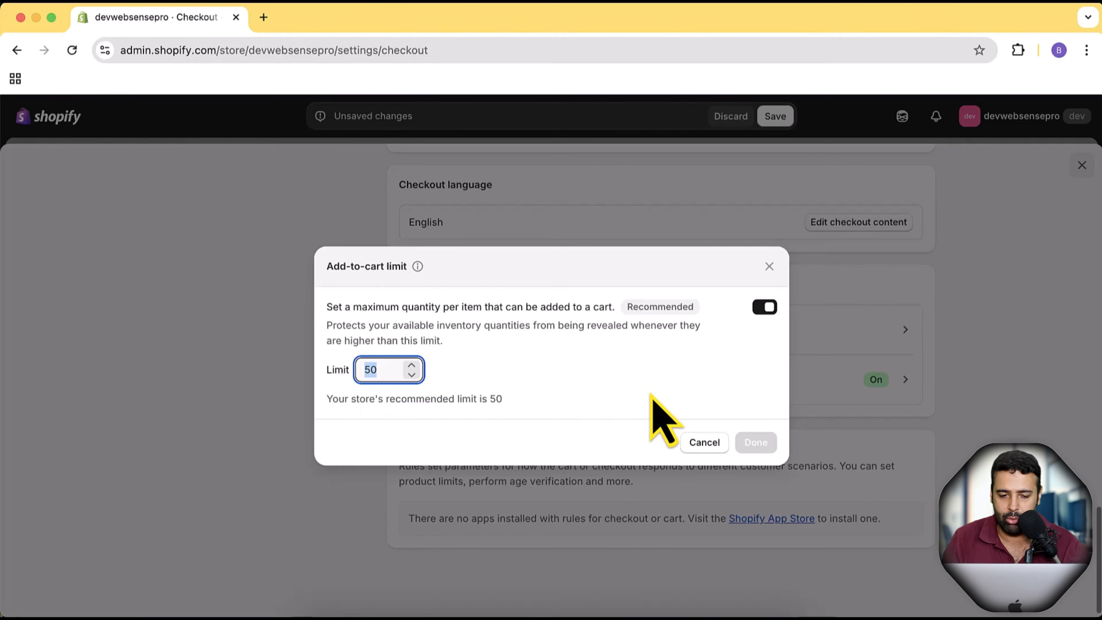
left_click(705, 445)
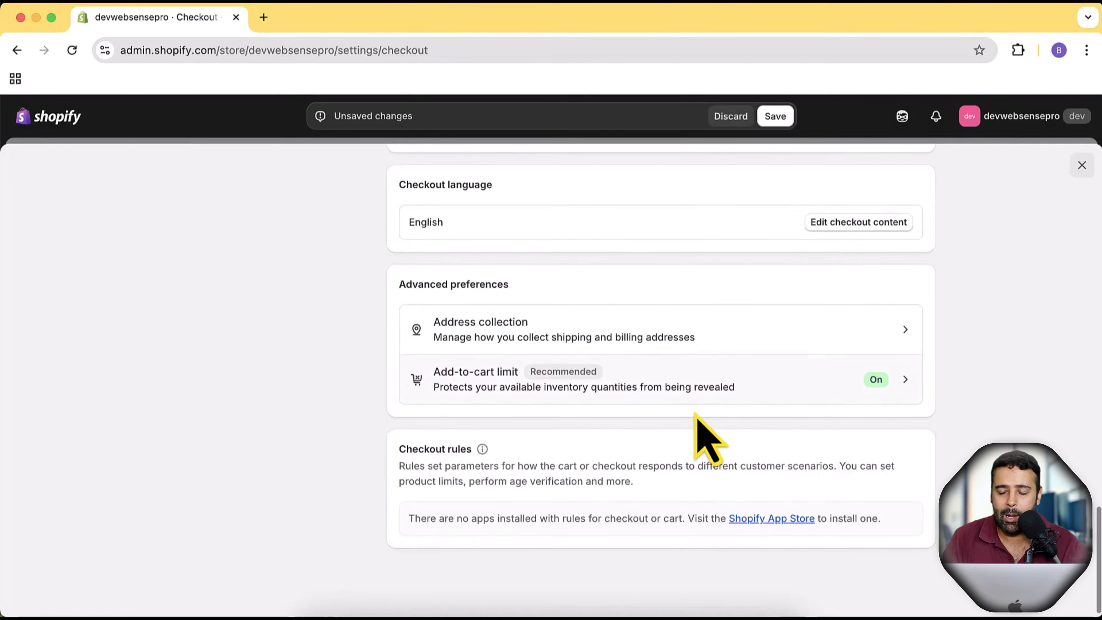
Step: Locate the live devwebsensepro configuration in the Checkout settings and try to customize it
scroll(904, 467, "up", 15)
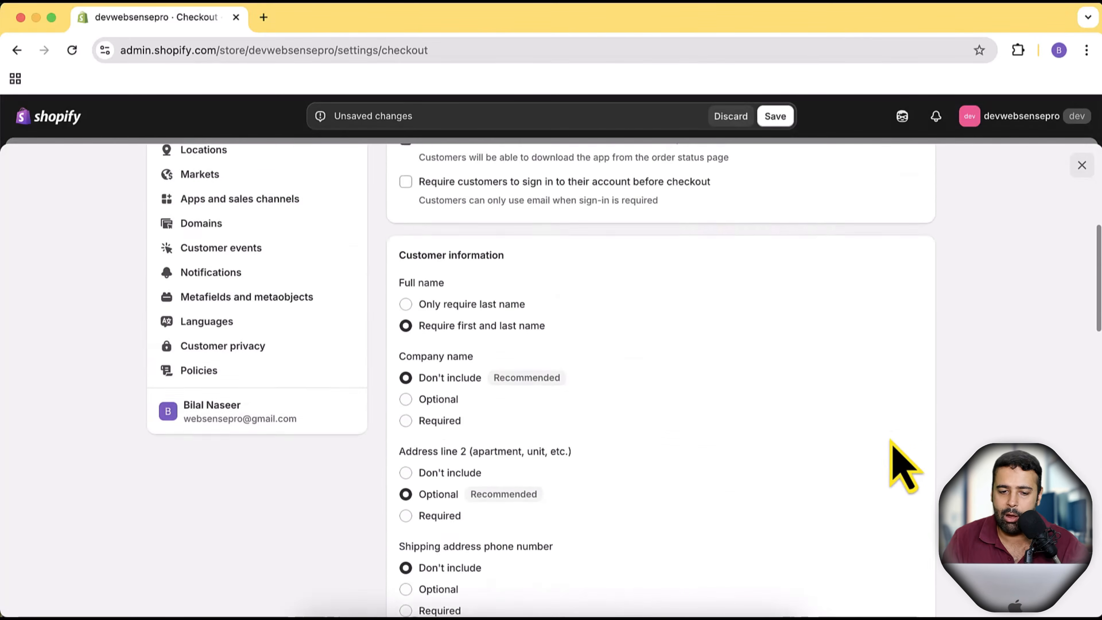
scroll(904, 466, "up", 8)
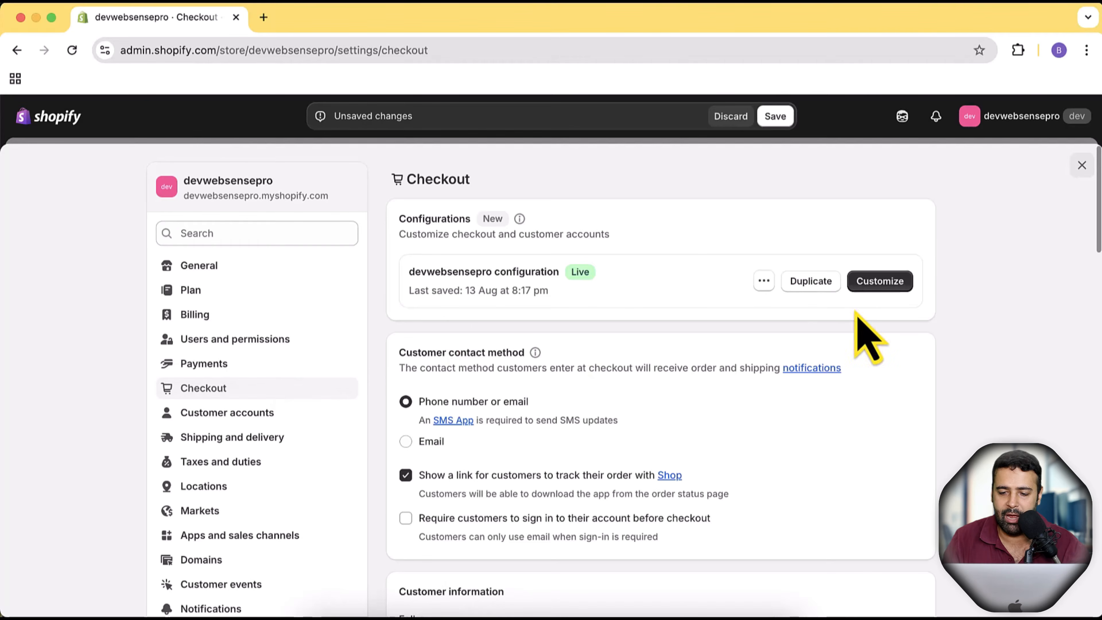
left_click(883, 289)
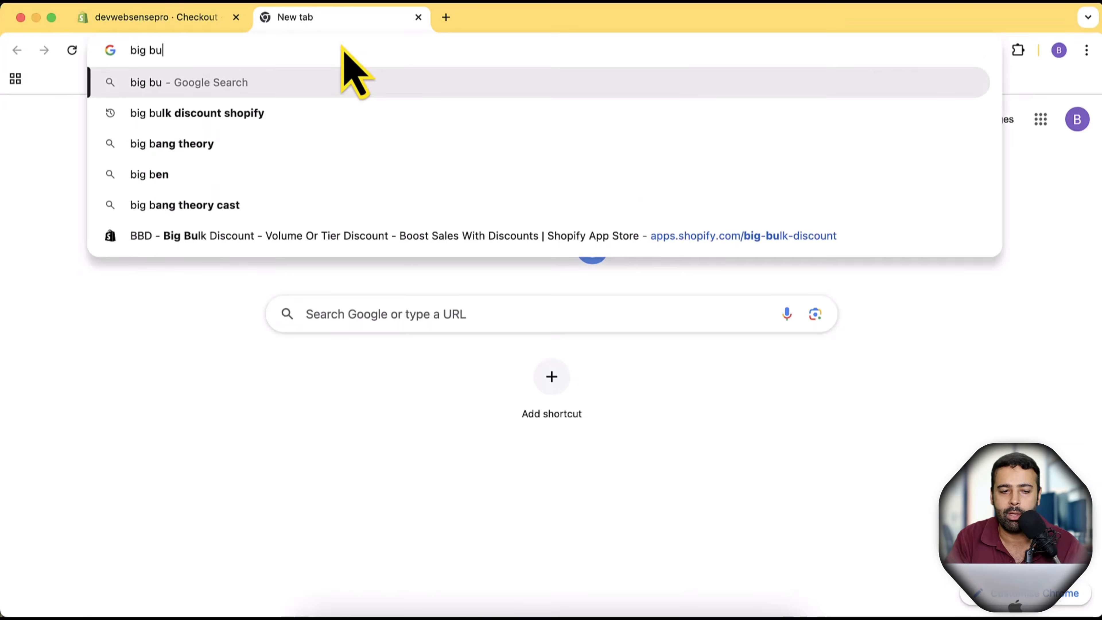
Step: Search Google for "big bulk discount shopify", view the BBD - Big Bulk Discount app listing, and return to the Checkout settings
key("Down")
key("Down")
key("Return")
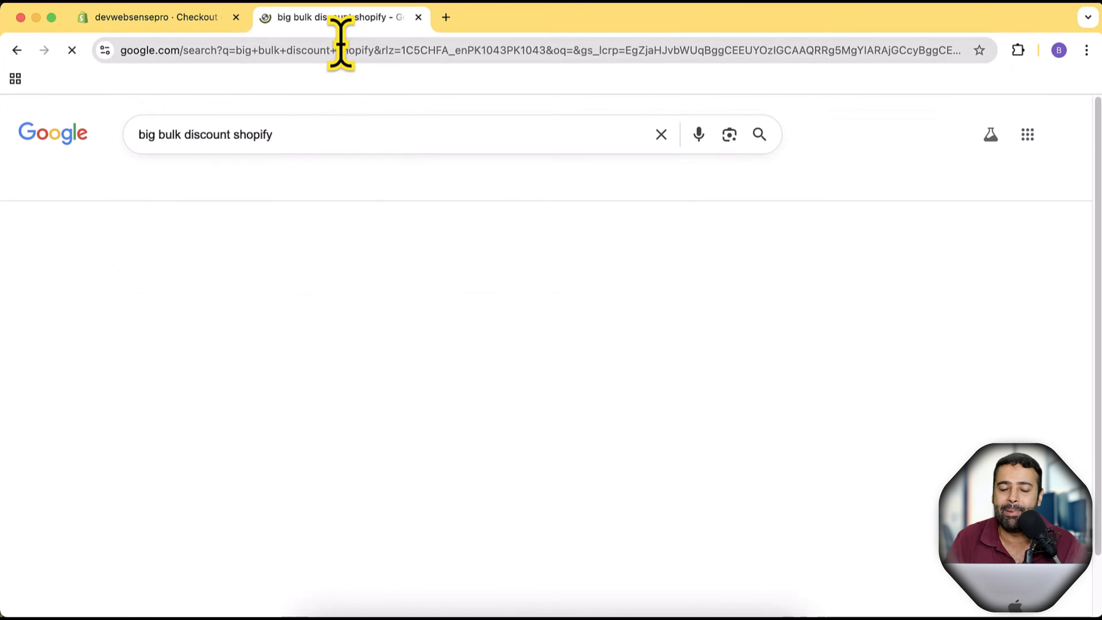
scroll(451, 230, "down", 1)
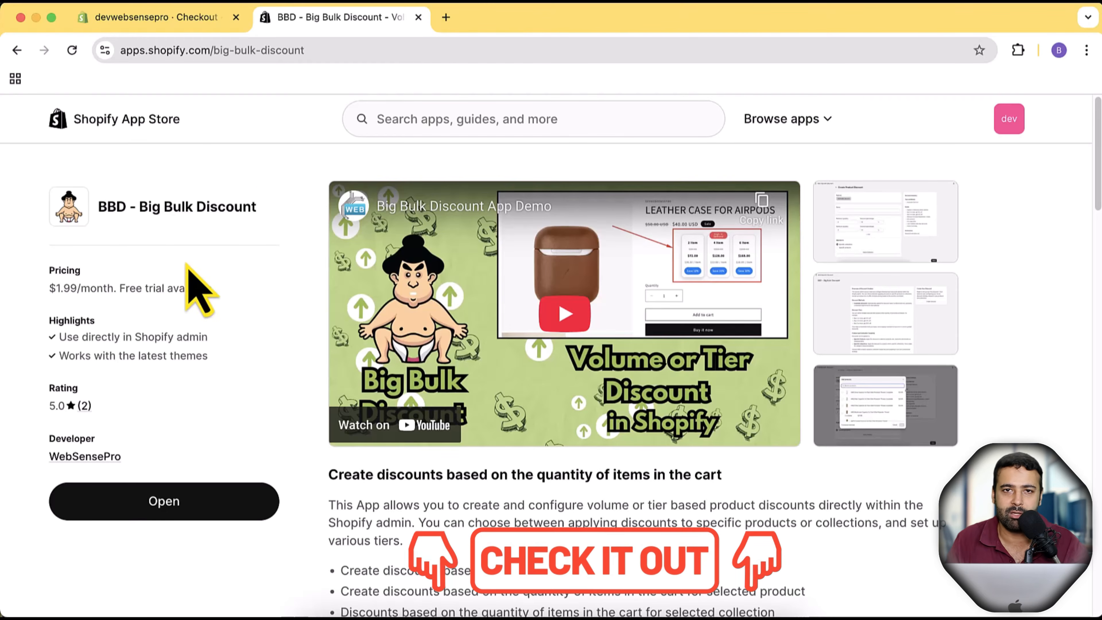
left_click(418, 18)
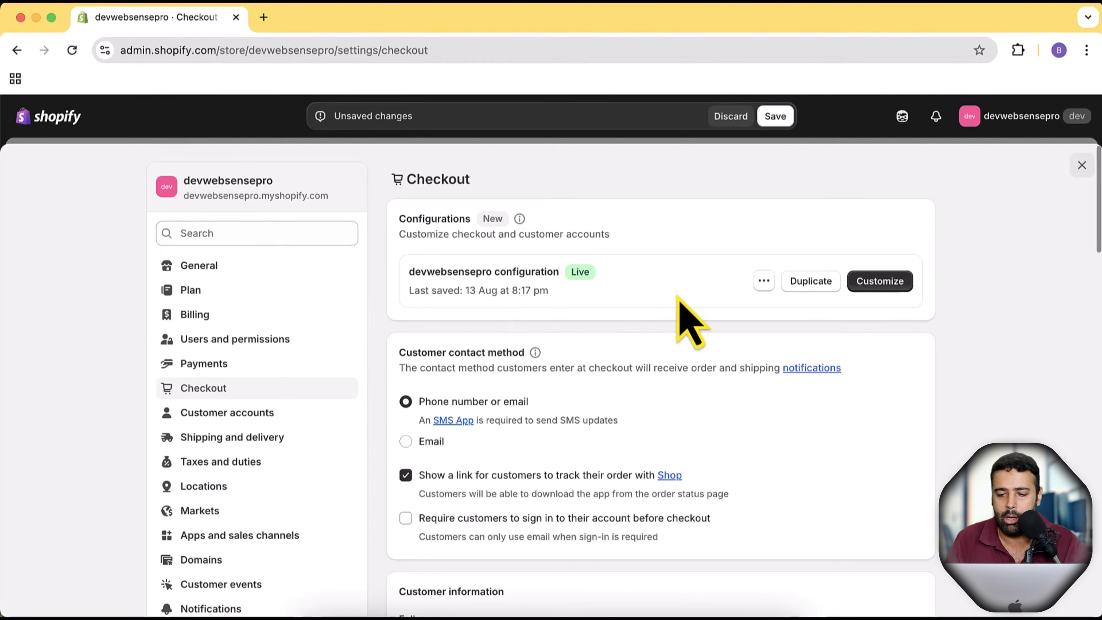
Step: Save the pending checkout settings and open the live devwebsensepro configuration for customizing
left_click(876, 289)
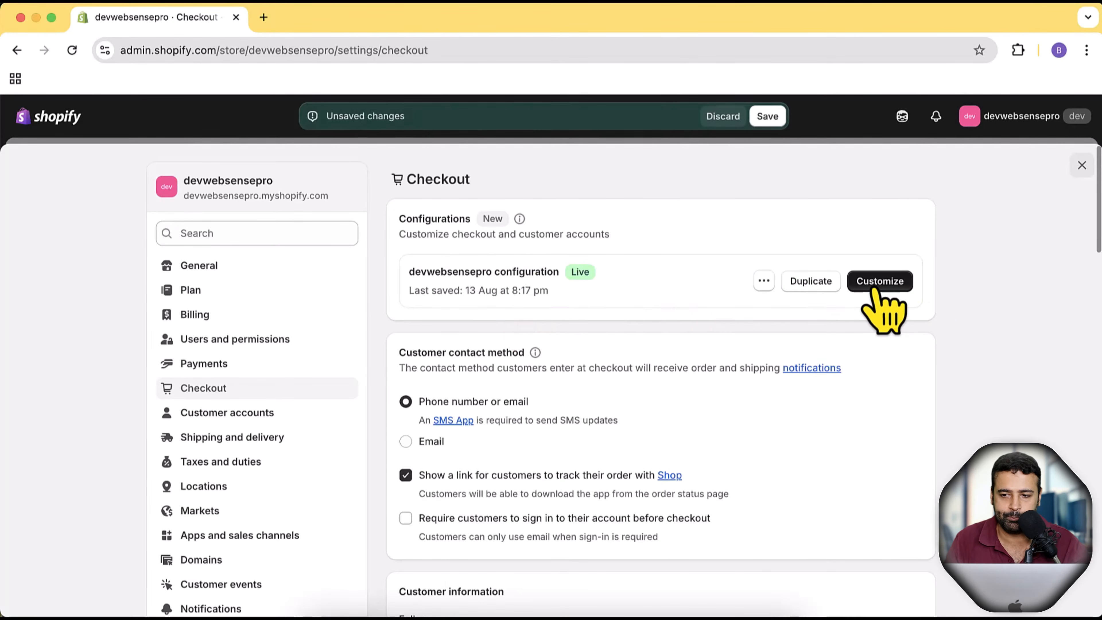
left_click(777, 118)
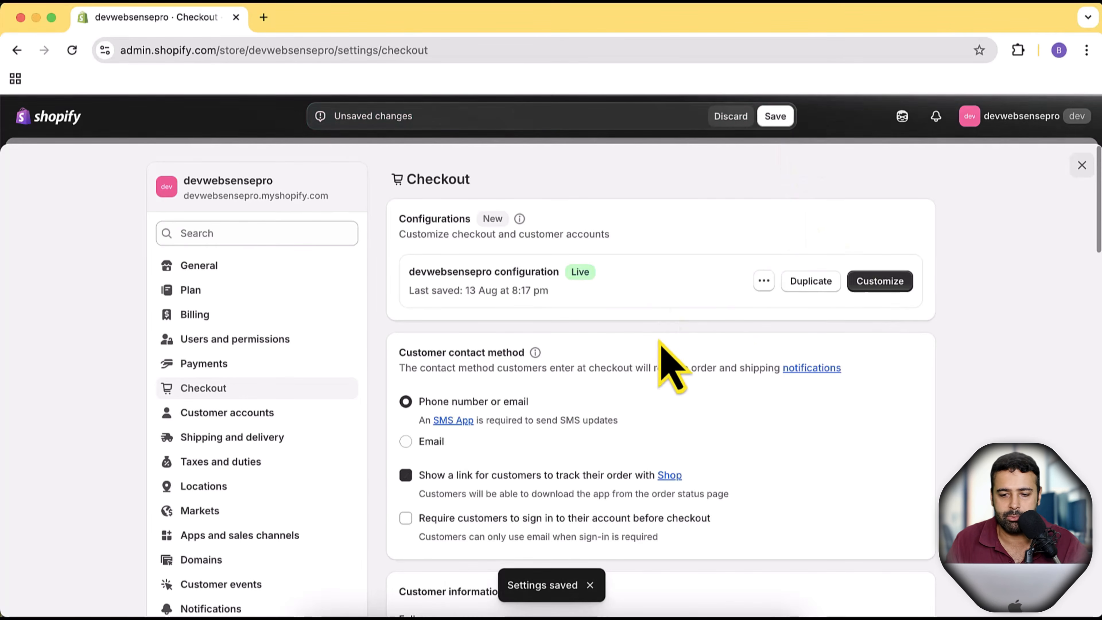
left_click(895, 283)
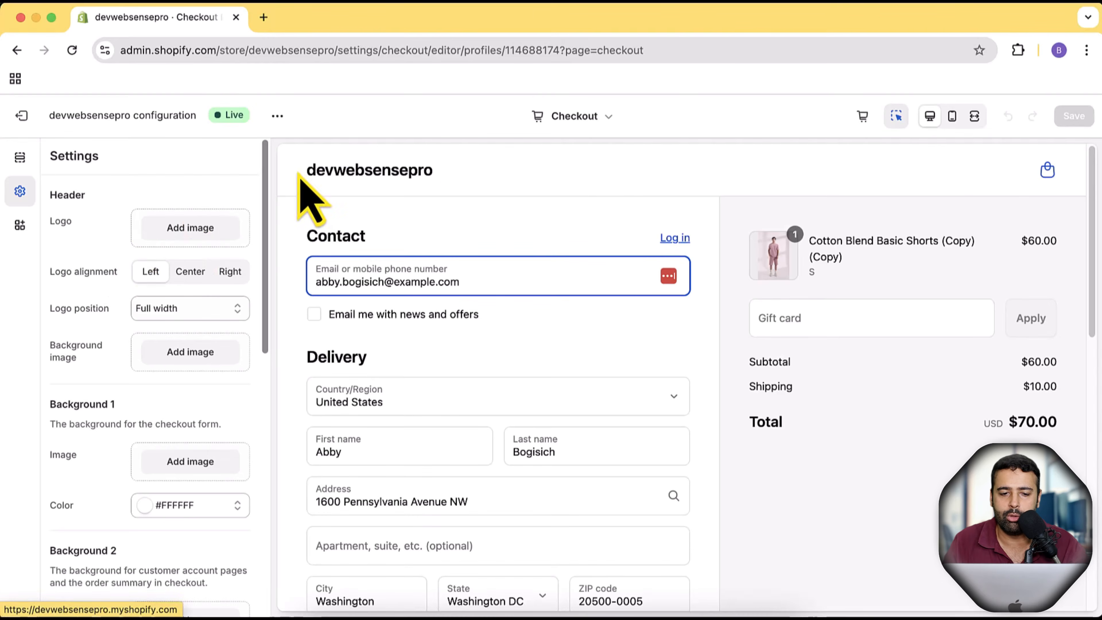
Step: Search the image files for "logo" and set the PNG whose name starts with logo_a98fa0ef as the checkout header logo
left_click_drag(479, 171, 308, 172)
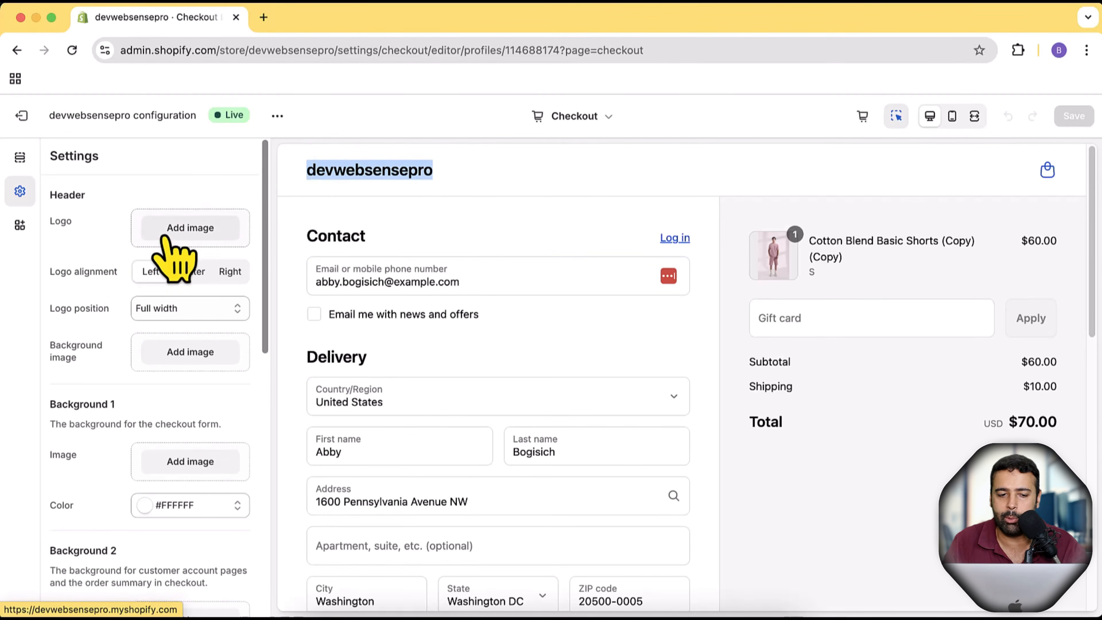
left_click(191, 237)
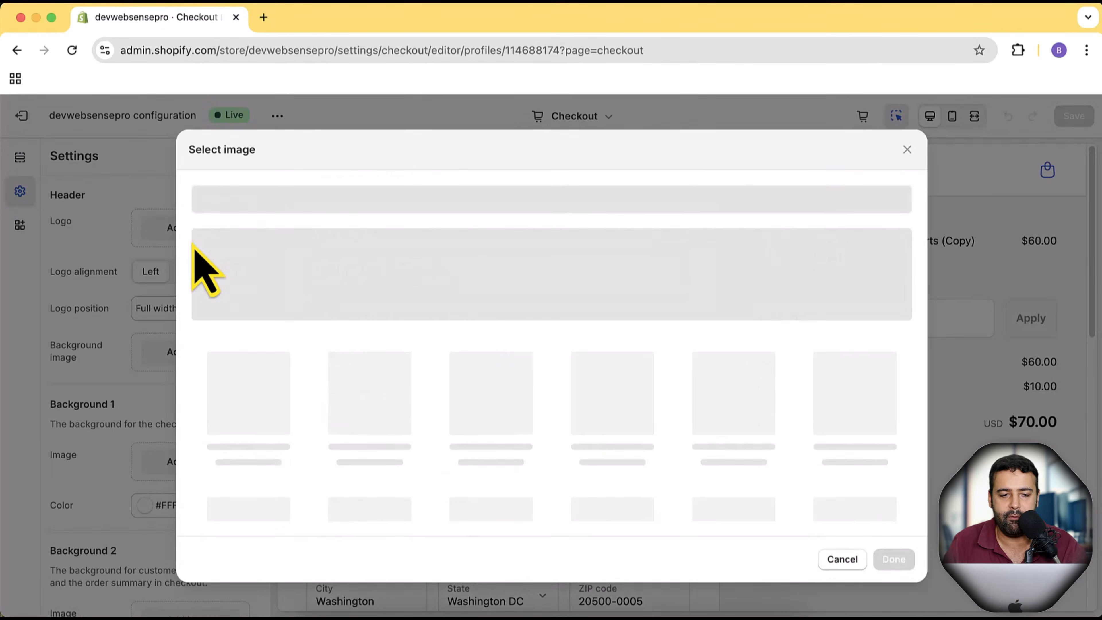
scroll(812, 382, "down", 5)
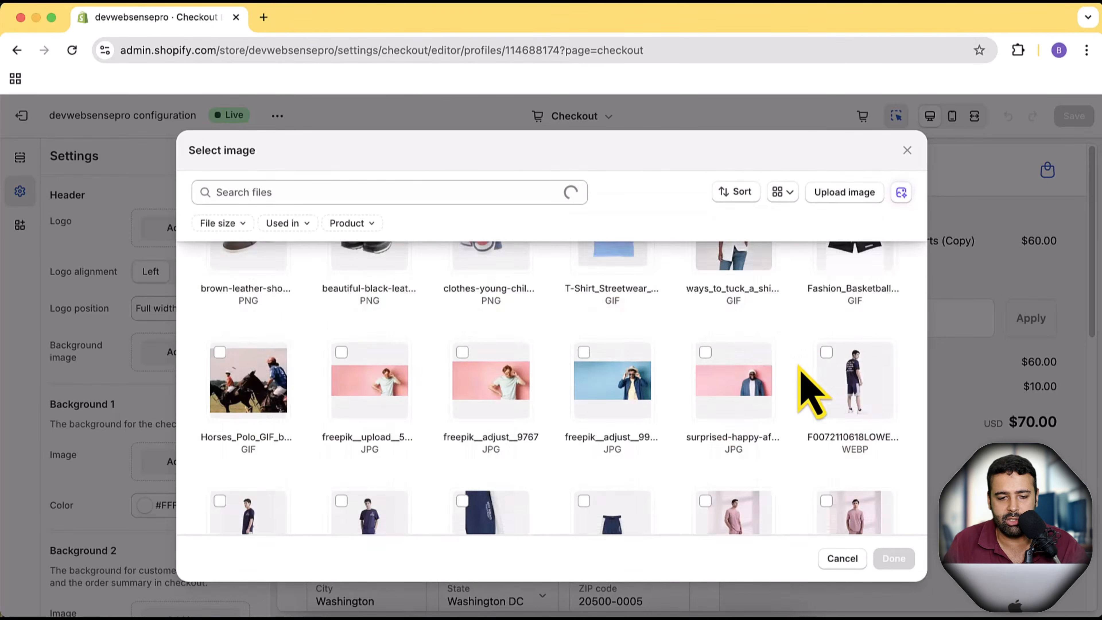
scroll(812, 382, "up", 5)
left_click(442, 192)
type("logo")
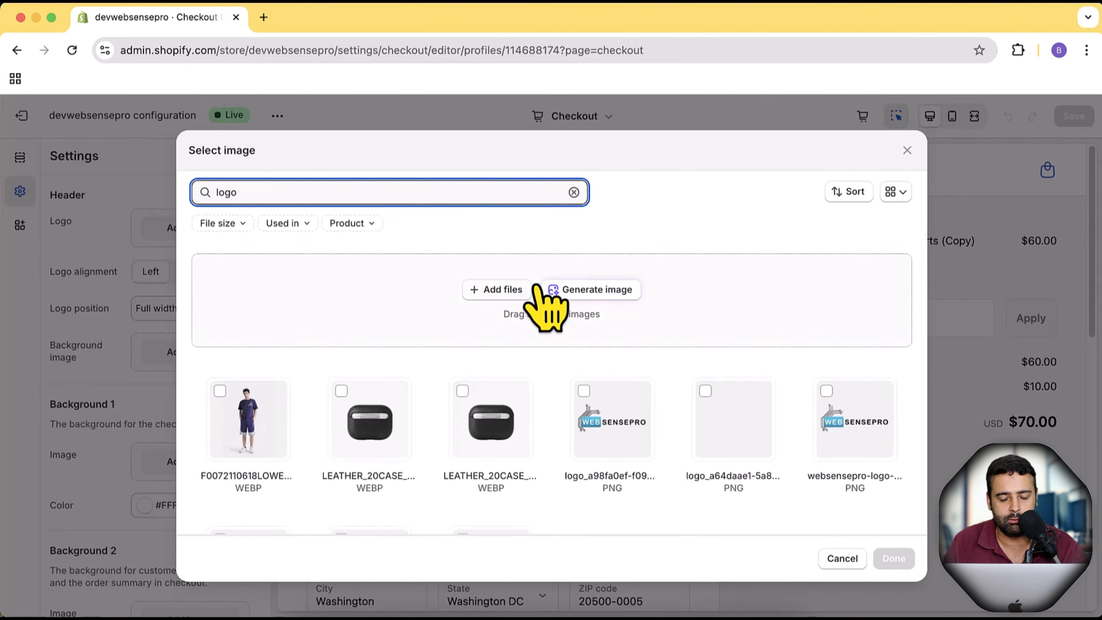
left_click(584, 392)
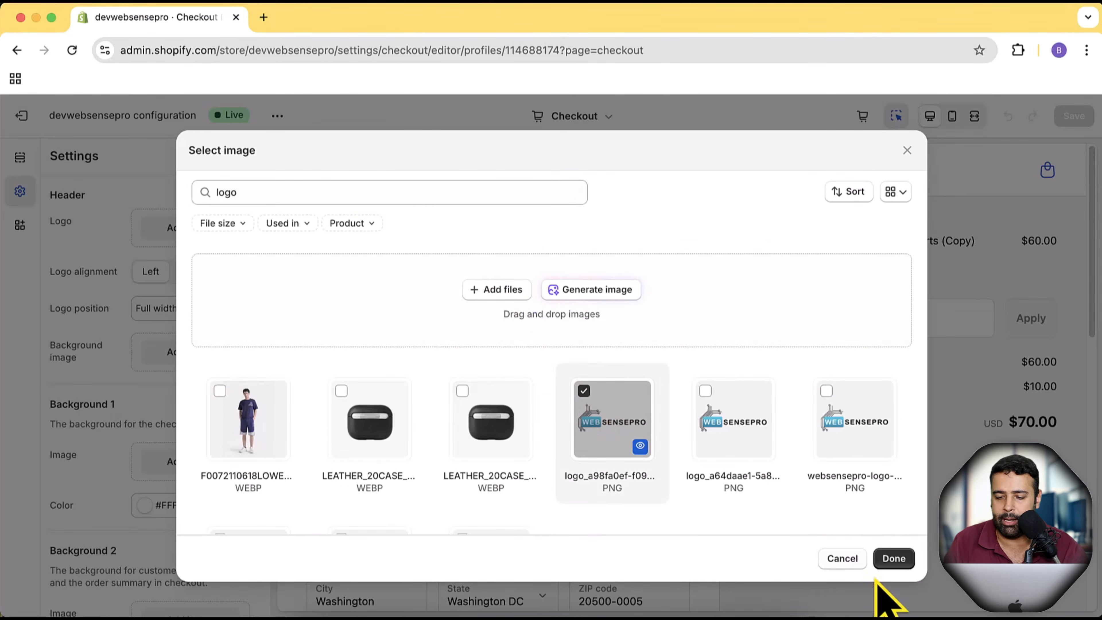
left_click(894, 559)
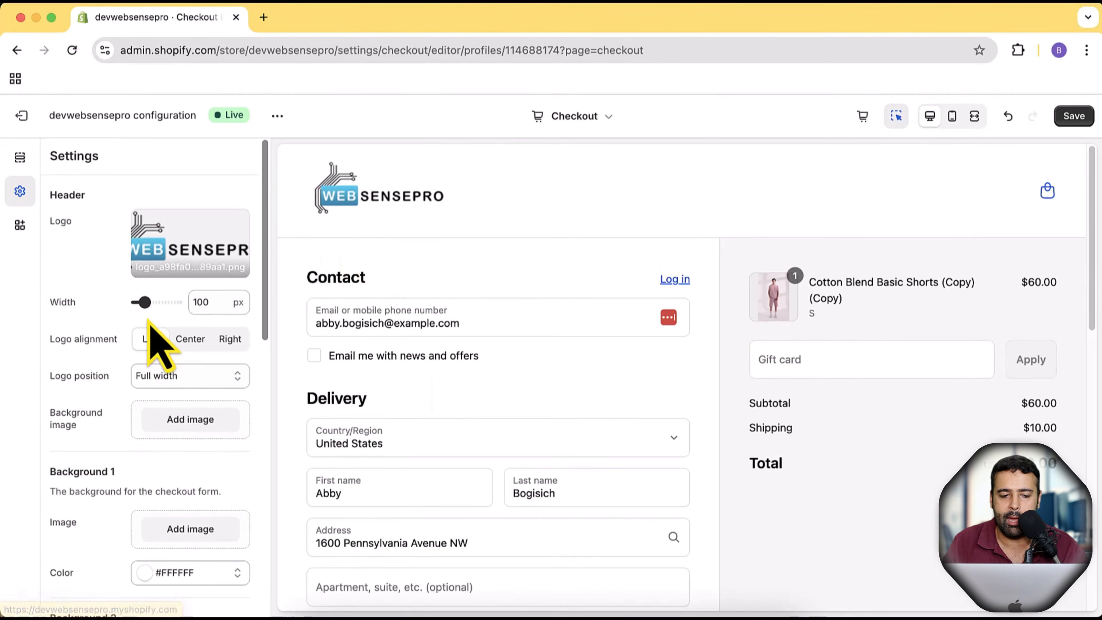
Step: Set the header logo's width to 120 px, try its Center and Right alignments, and set it back to Left
mouse_move(144, 303)
left_mouse_down()
mouse_move(178, 302)
mouse_move(137, 302)
mouse_move(148, 302)
left_mouse_up()
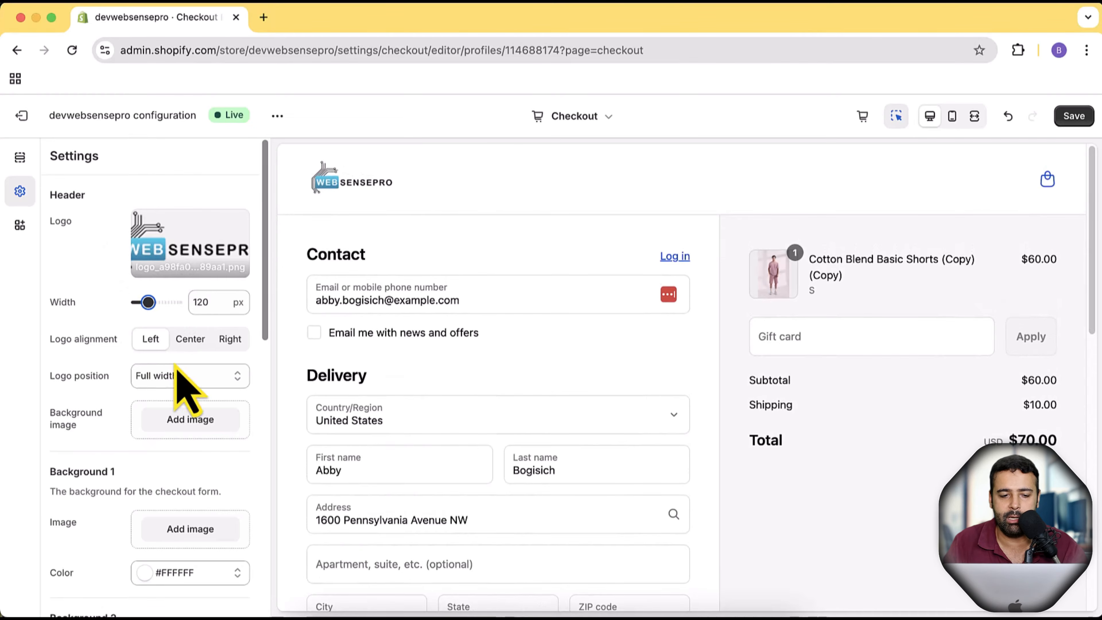
left_click(186, 341)
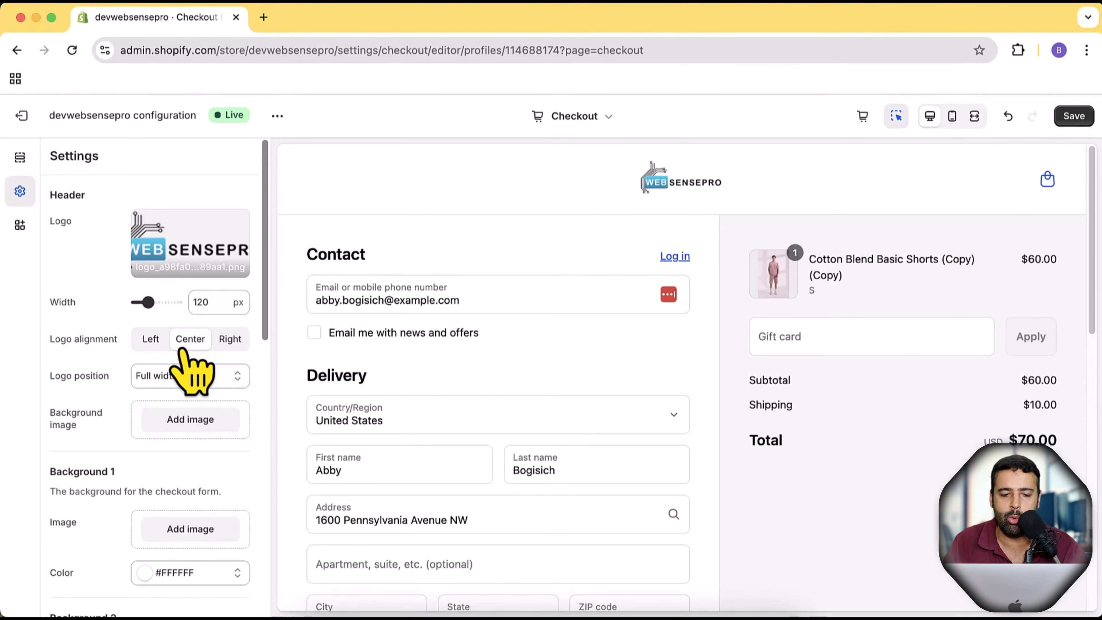
left_click(224, 347)
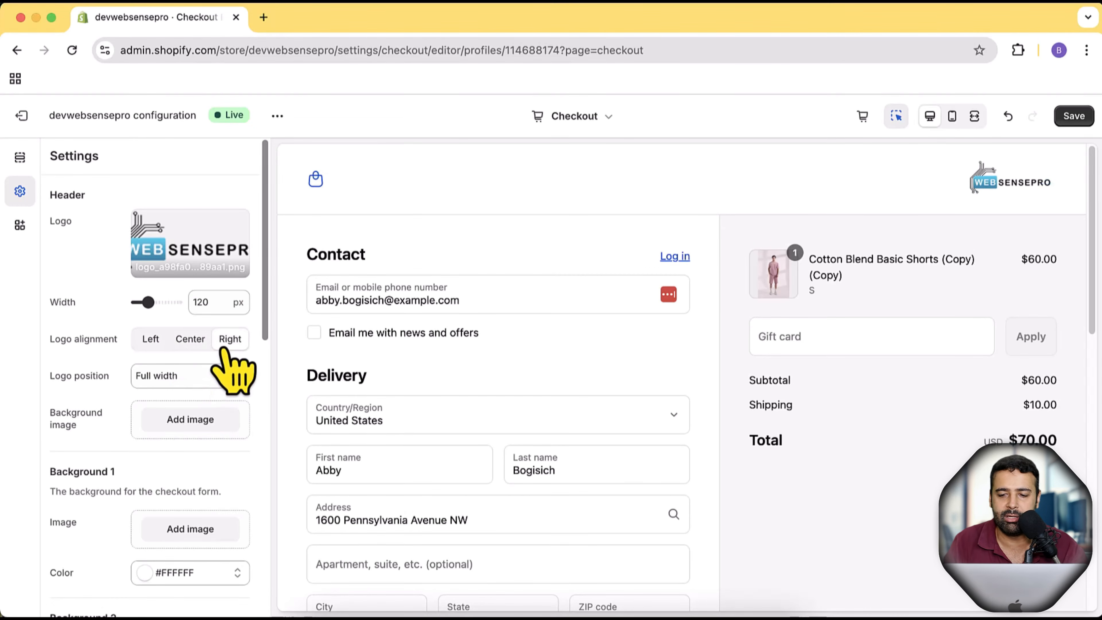
left_click(151, 347)
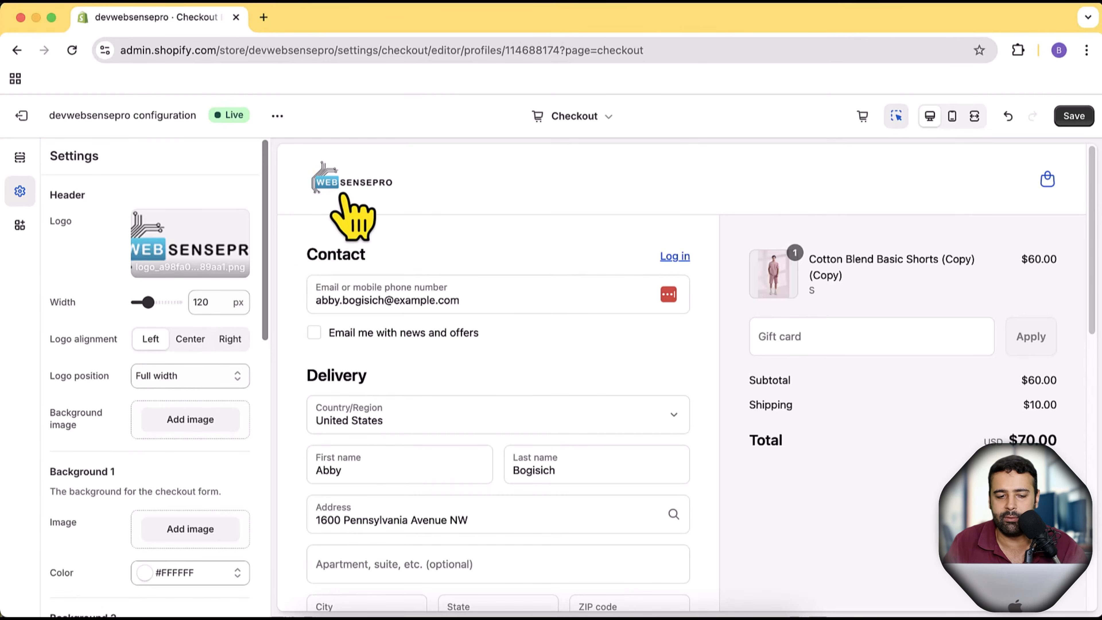
Step: Try the Order summary and Checkout form logo positions and set the logo position back to Full width
scroll(182, 295, "down", 3)
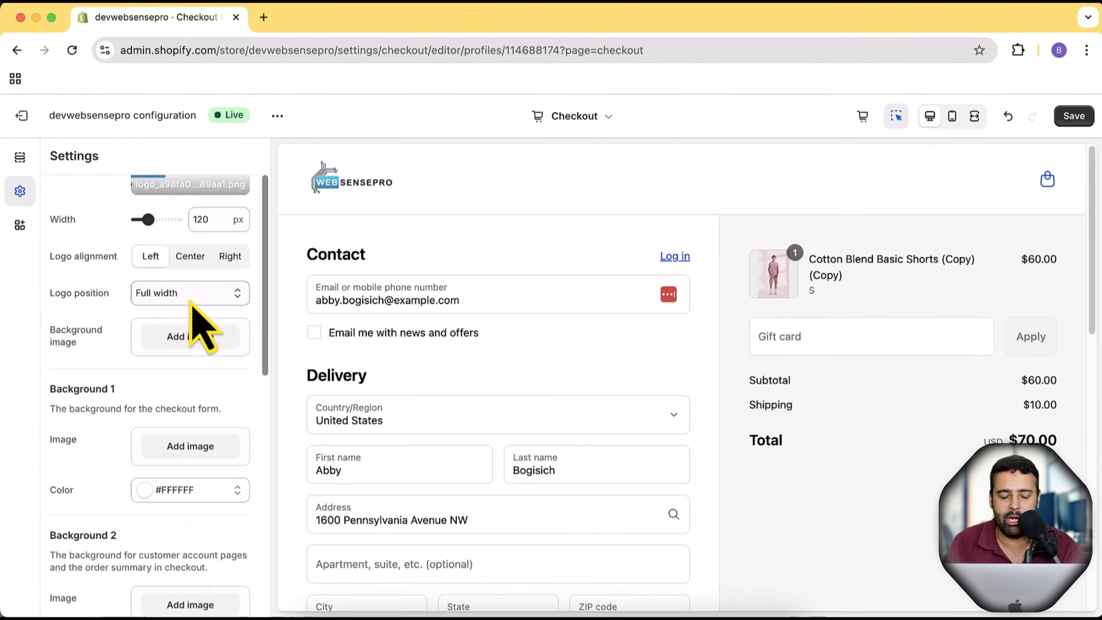
left_click(189, 300)
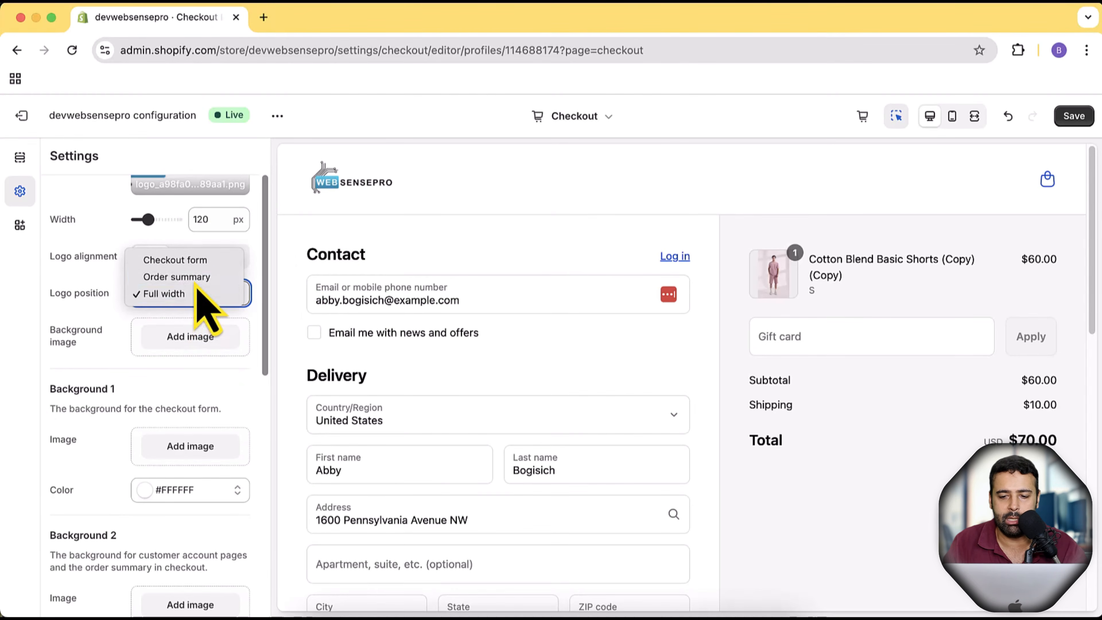
left_click(196, 281)
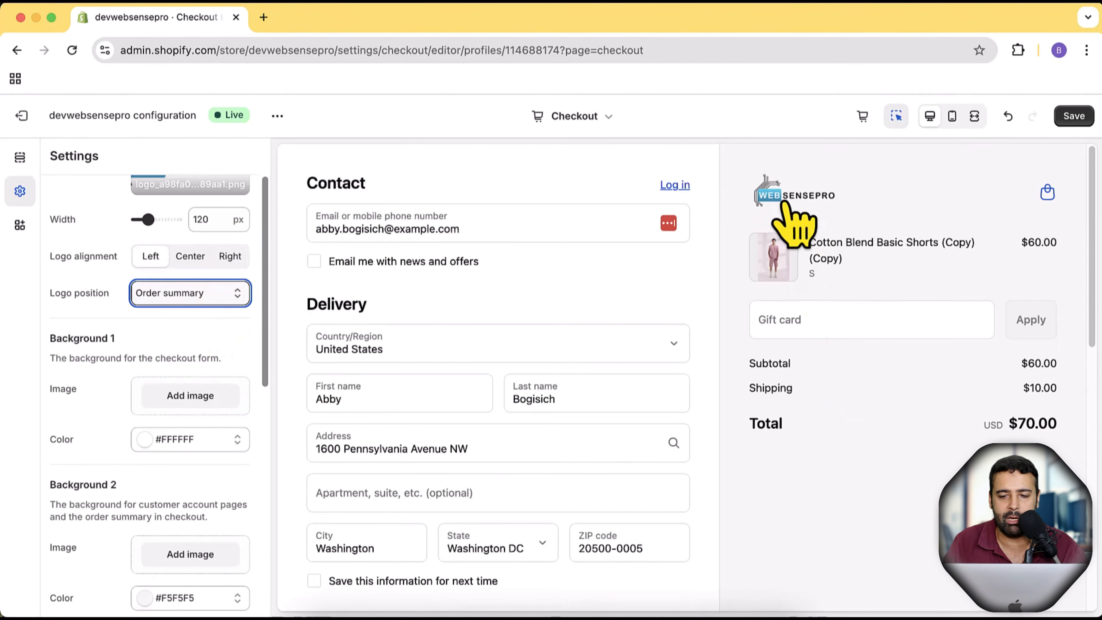
left_click(208, 299)
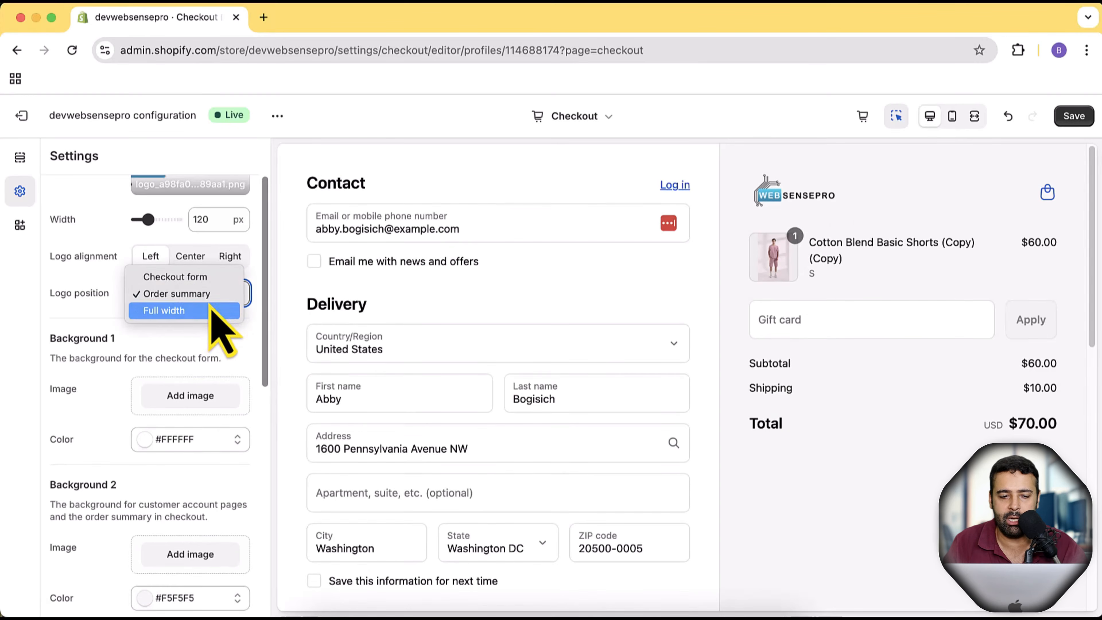
left_click(213, 280)
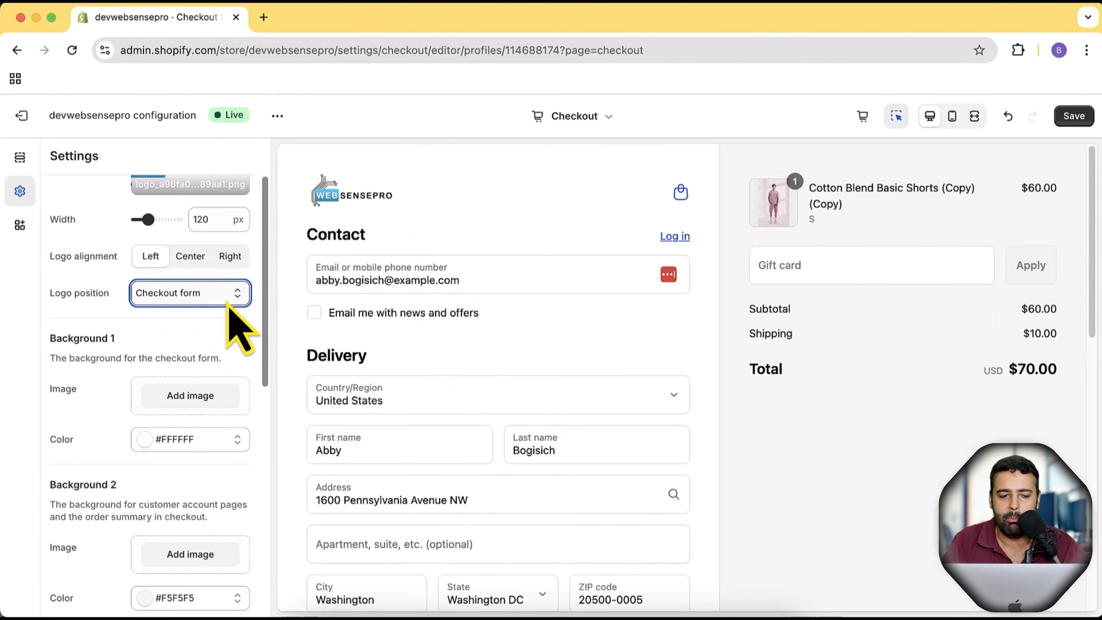
left_click(227, 293)
left_click(217, 329)
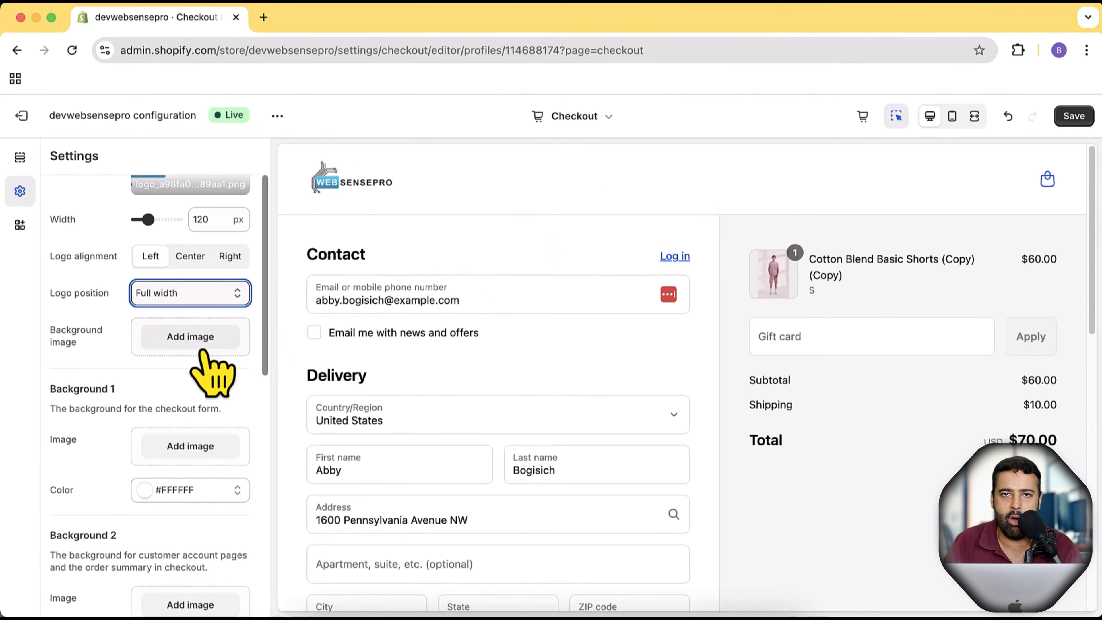
Step: Set the header's background image to the JPG whose name starts with autumn-photograp
left_click(203, 351)
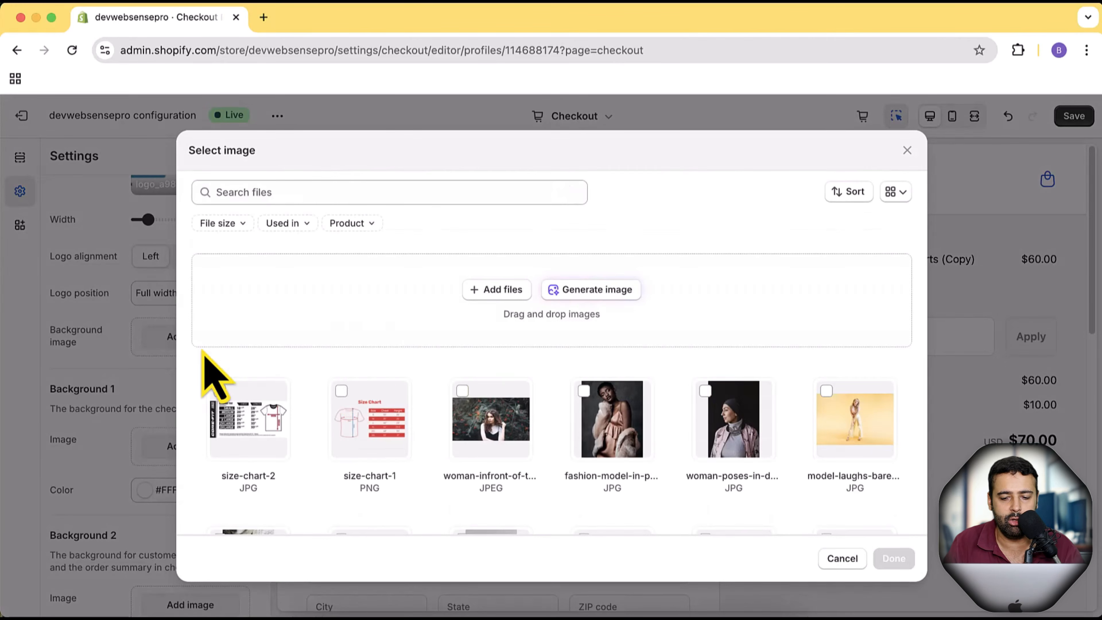
scroll(775, 301, "down", 6)
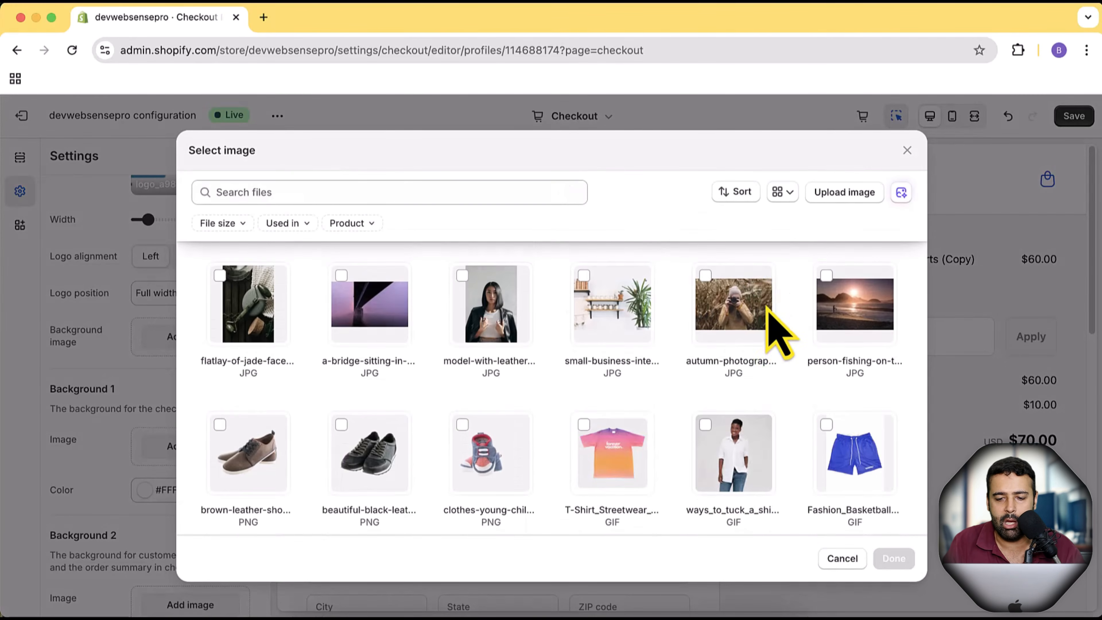
left_click(707, 283)
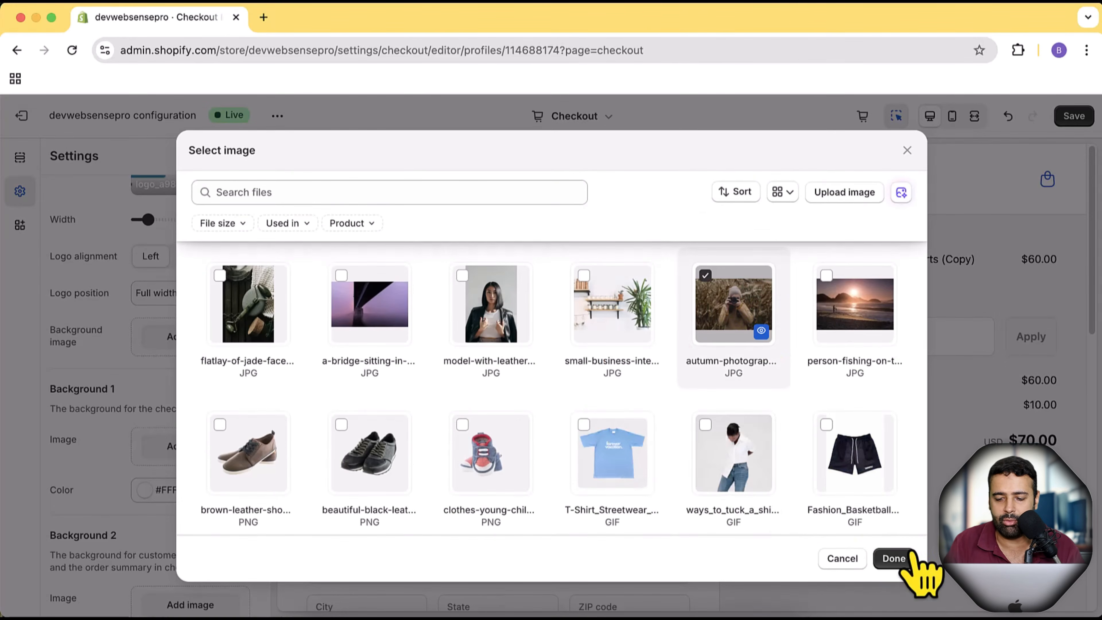
left_click(894, 559)
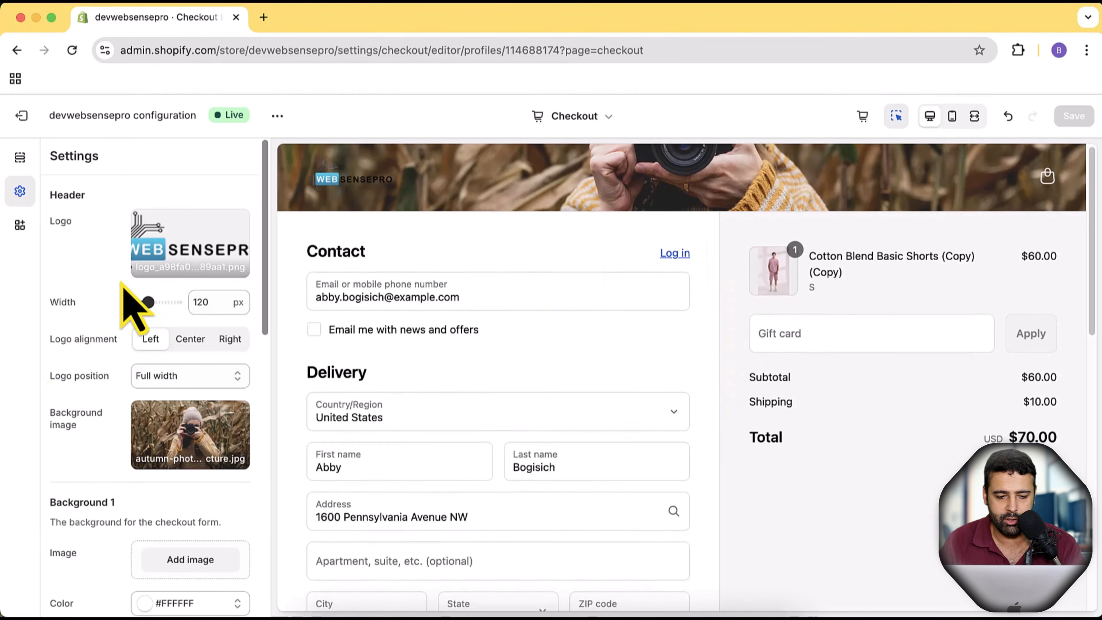
Step: Set the checkout form's Background 1 image to the JPG whose name starts with fashion-model-in-p
scroll(130, 304, "down", 5)
left_click_drag(155, 302, 210, 302)
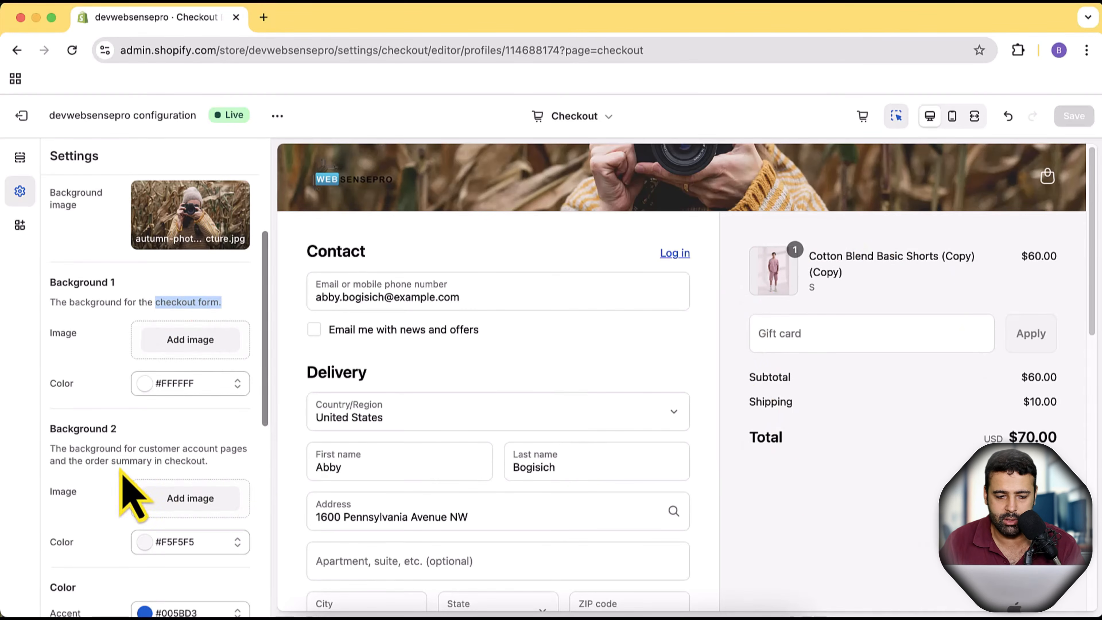
left_click_drag(84, 461, 191, 460)
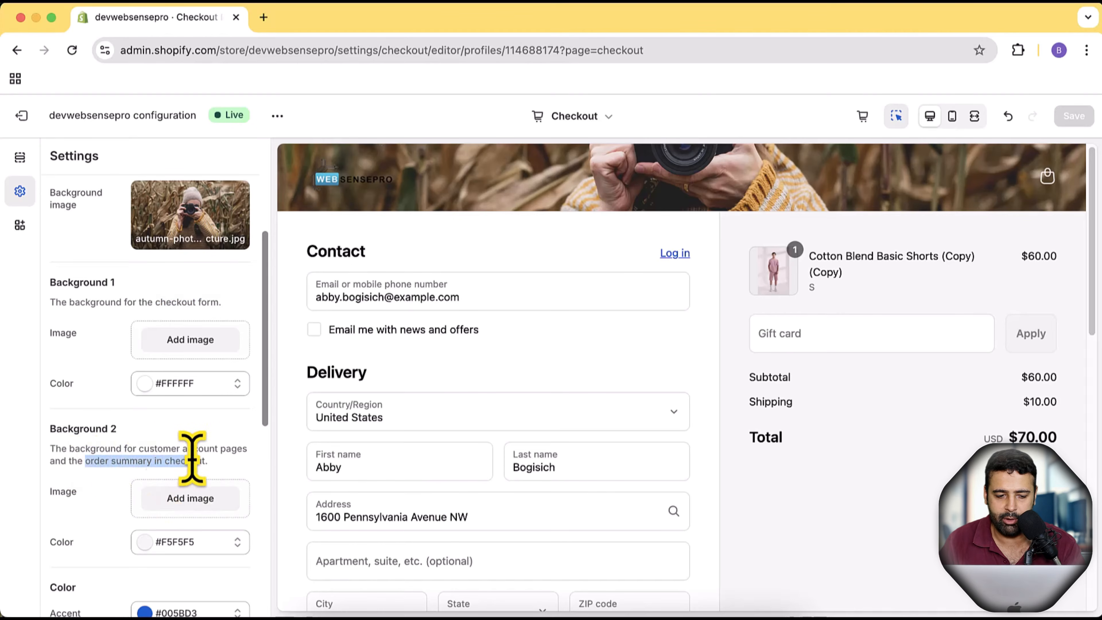
left_click(189, 341)
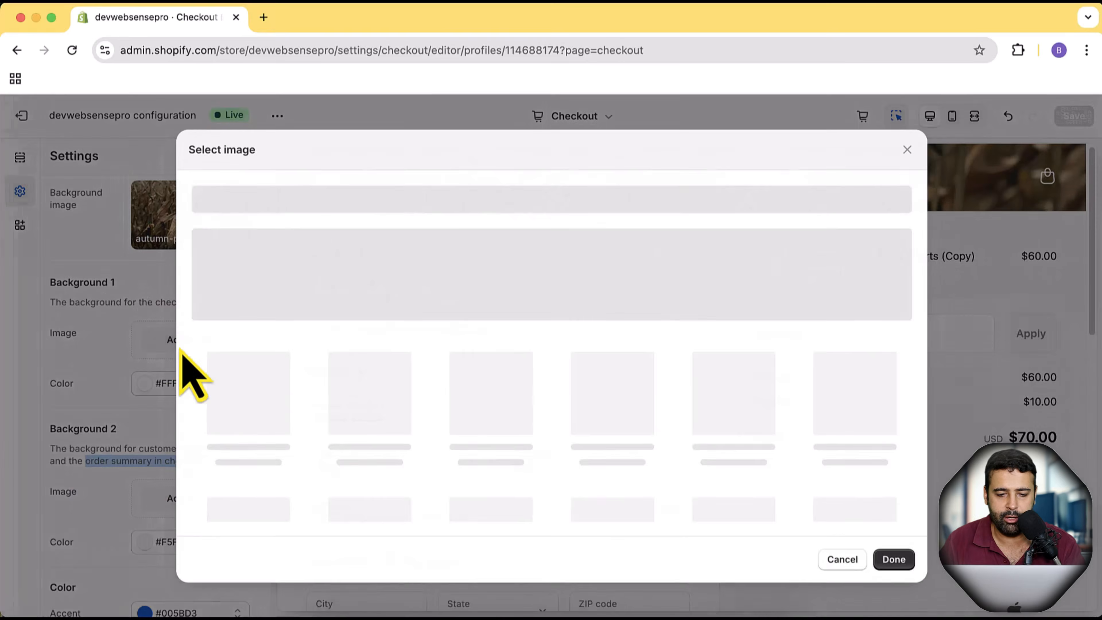
scroll(690, 348, "down", 1)
left_click(606, 396)
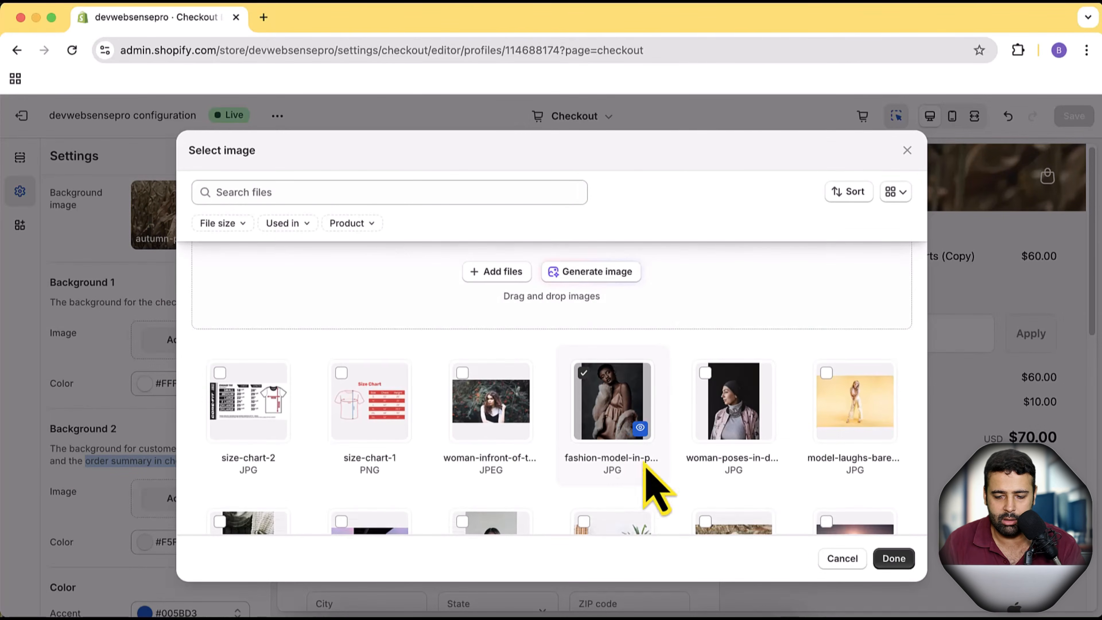
left_click(894, 559)
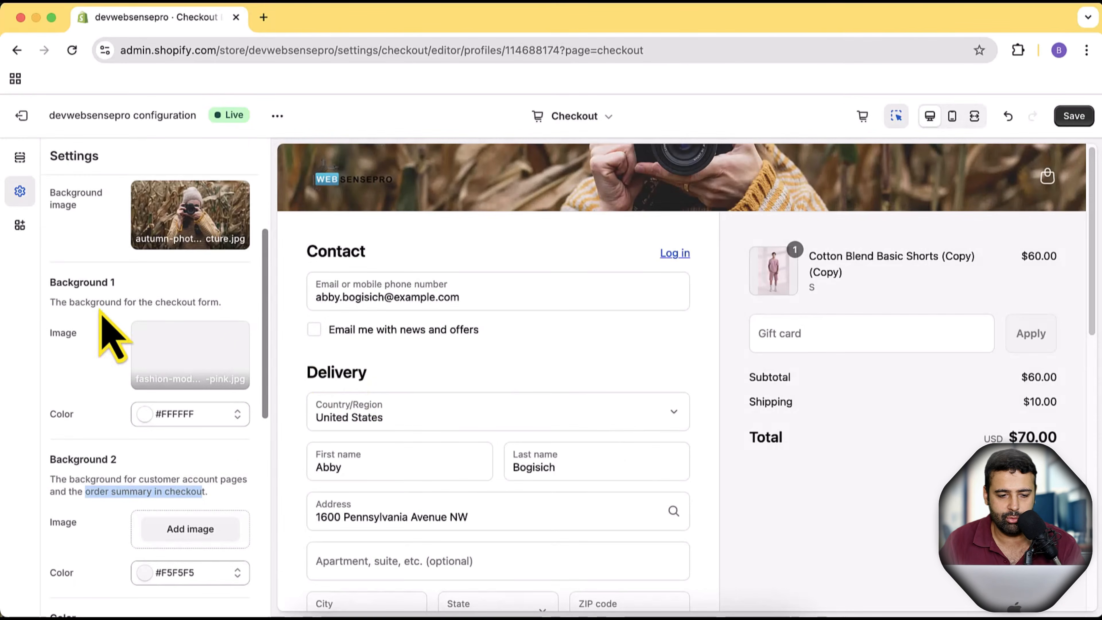
Step: Set the Background 2 image for the order summary to the JPG whose name starts with model-laughs-bare
scroll(98, 295, "down", 3)
left_click(190, 416)
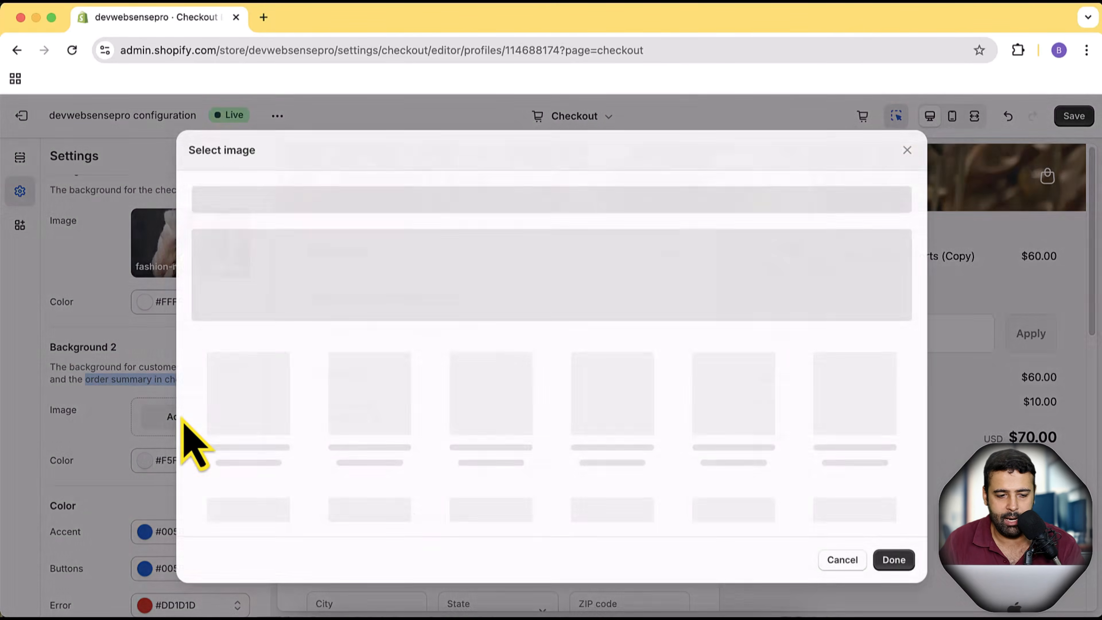
scroll(851, 356, "down", 1)
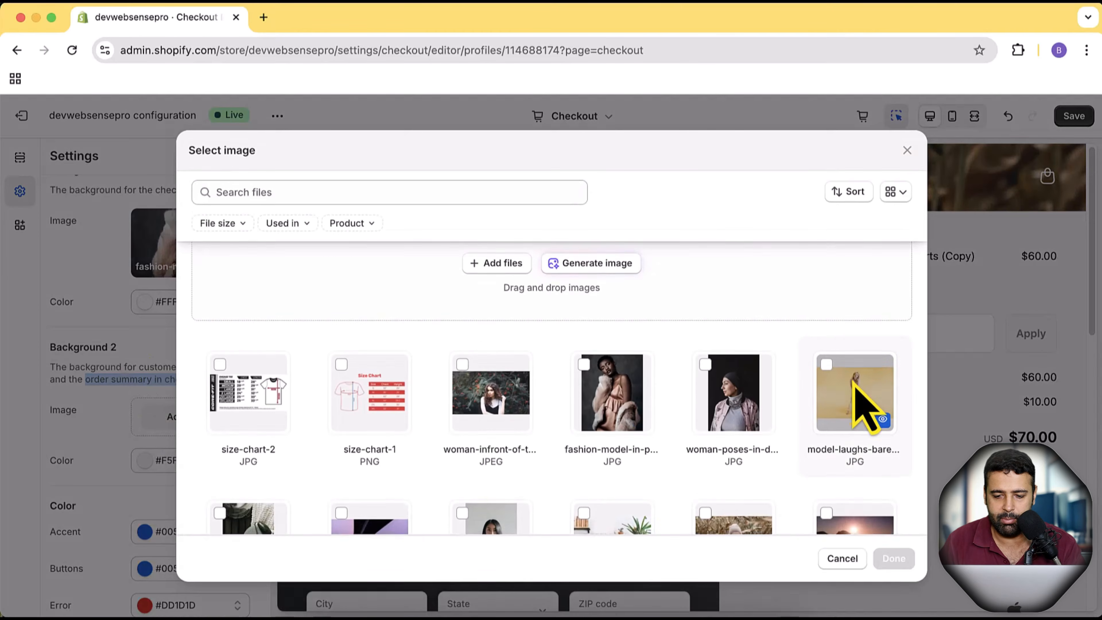
left_click(826, 367)
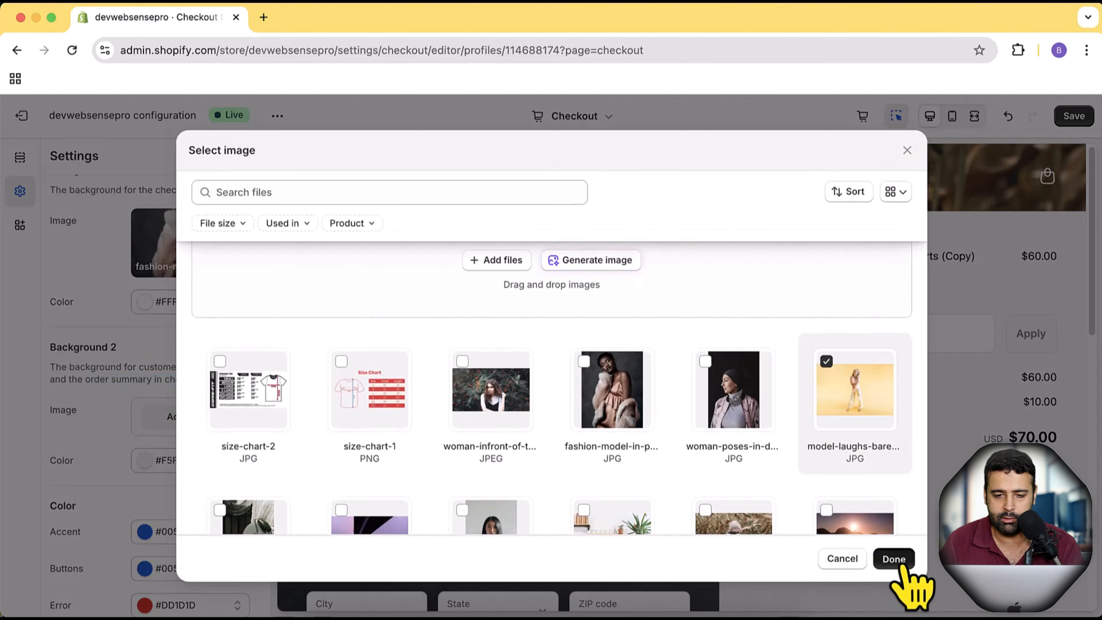
left_click(894, 559)
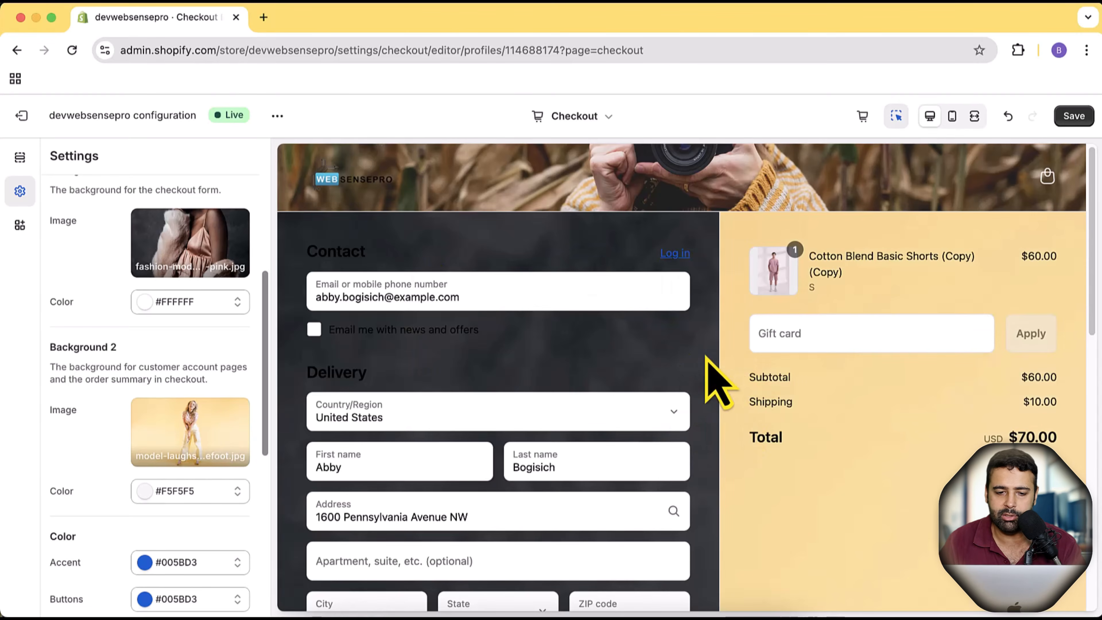
Step: Check the backgrounds along the checkout preview and remove the Background 1 image from the checkout form
scroll(712, 382, "down", 9)
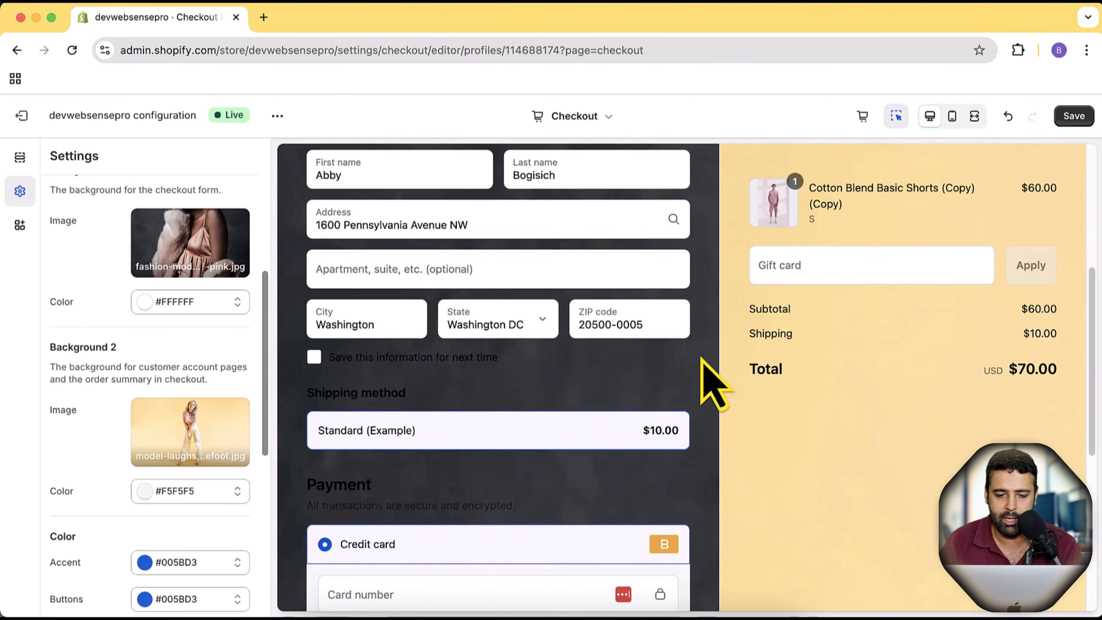
scroll(712, 382, "down", 3)
scroll(711, 382, "up", 10)
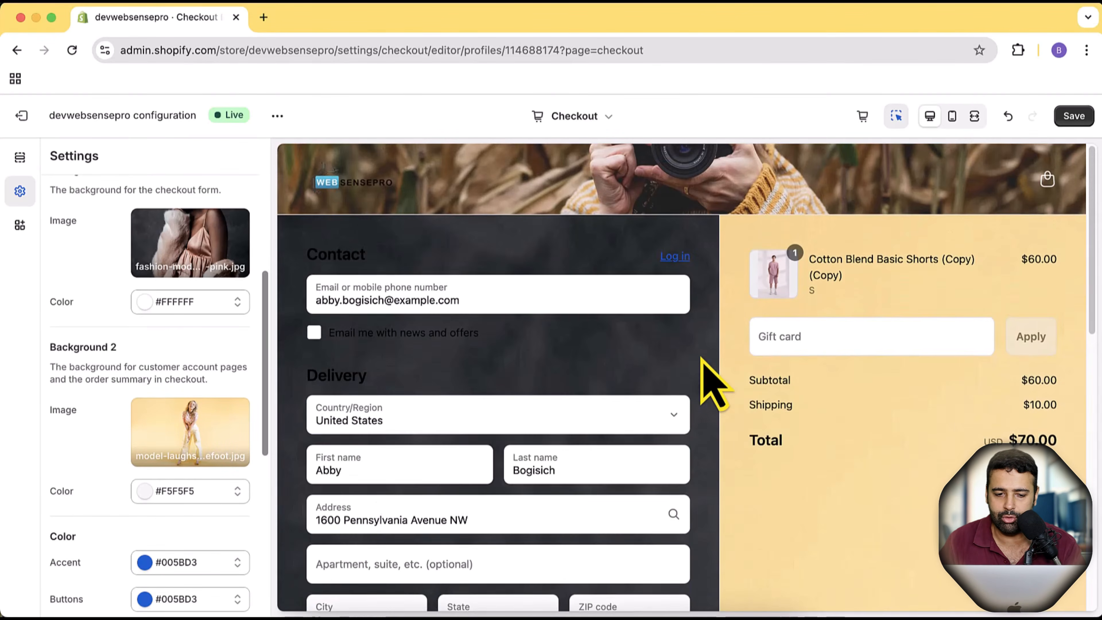
scroll(191, 369, "up", 6)
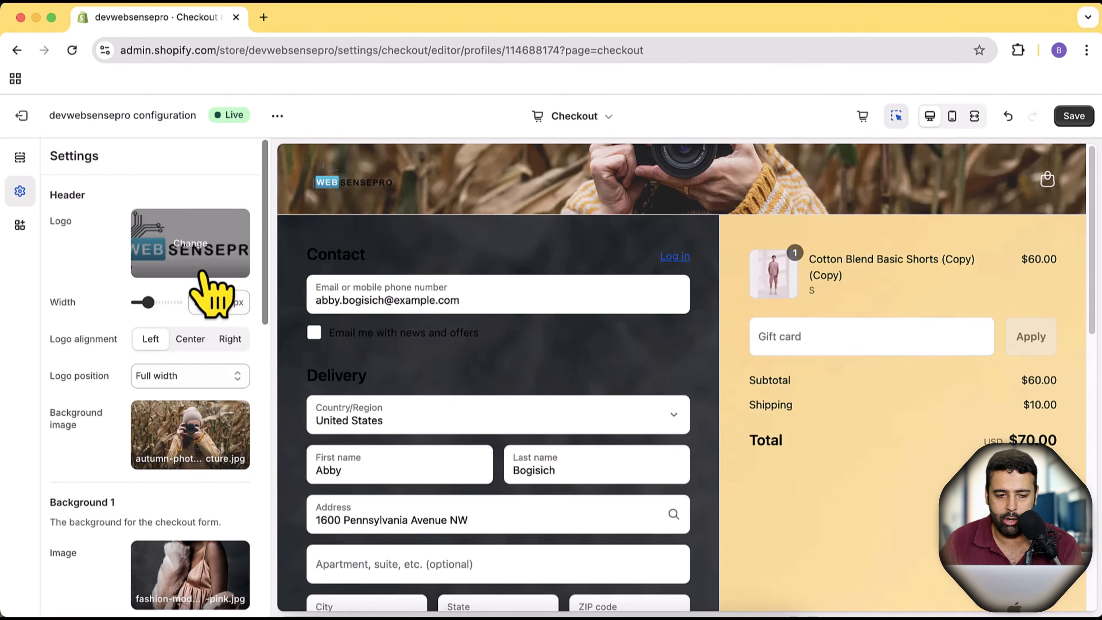
scroll(230, 265, "down", 6)
scroll(221, 364, "up", 5)
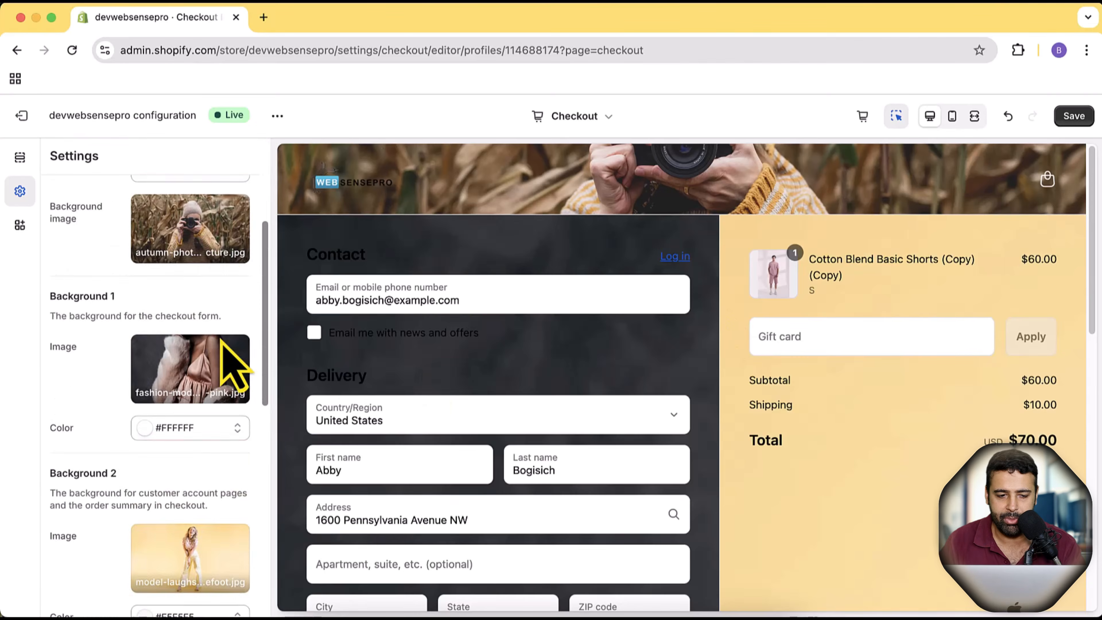
left_click(204, 465)
left_click(241, 543)
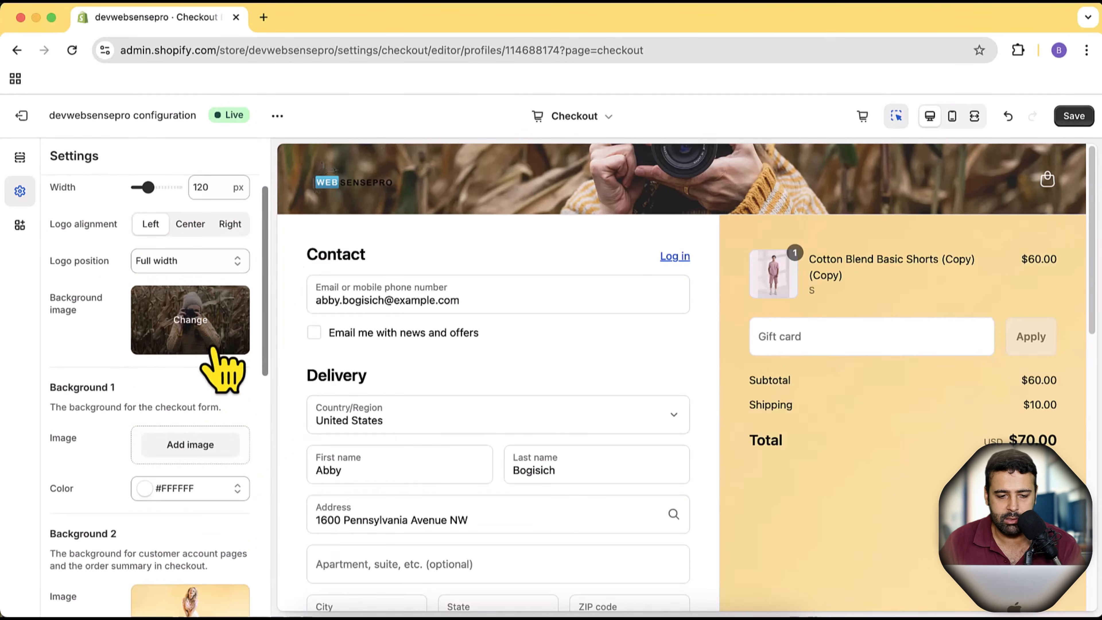
Step: Remove the header background image and the Background 2 image
left_click(217, 343)
left_click(226, 399)
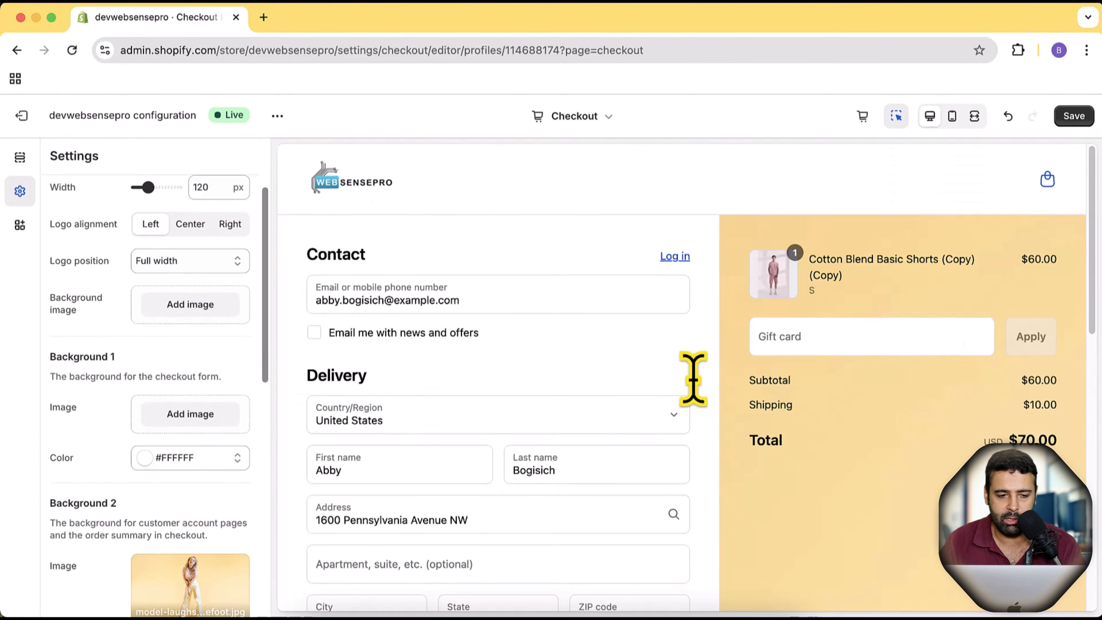
scroll(135, 369, "up", 2)
scroll(132, 361, "down", 6)
left_click(196, 417)
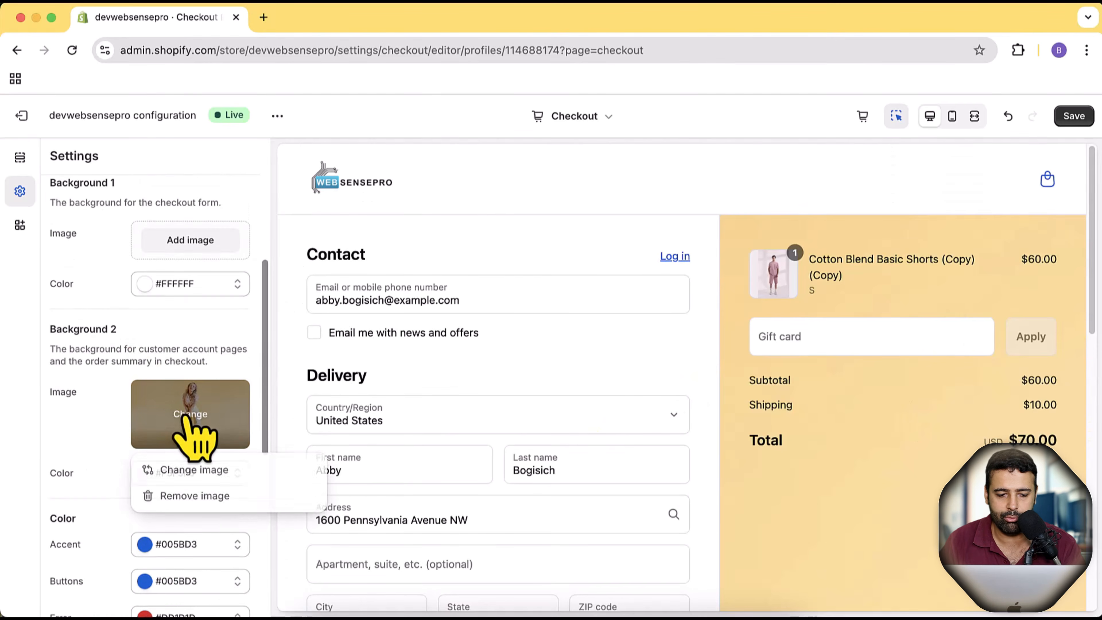
left_click(224, 496)
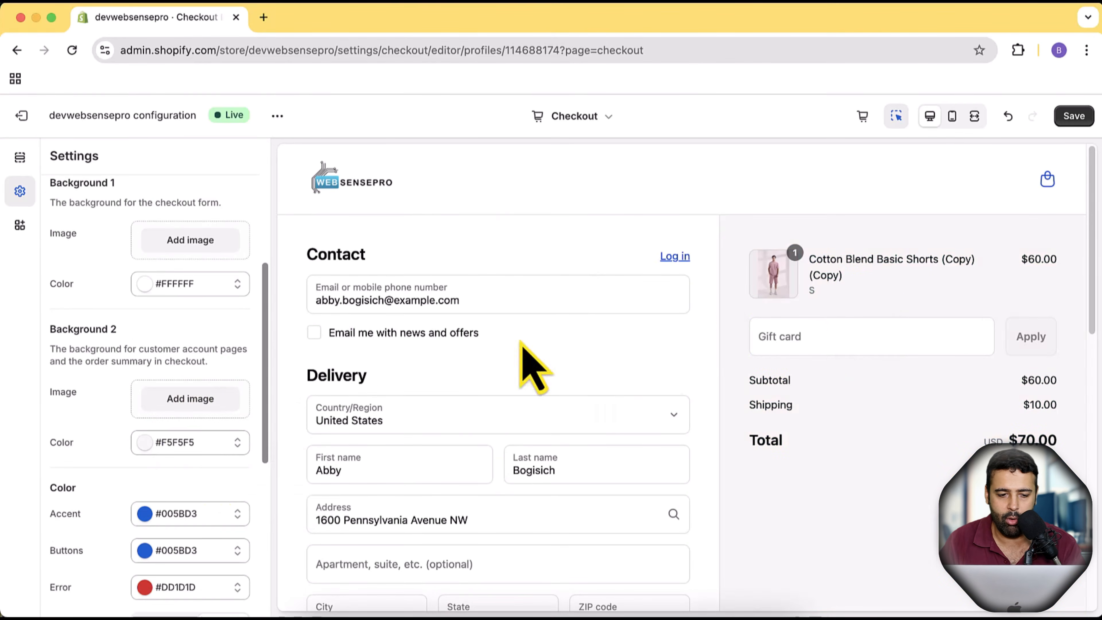
Step: Set the checkout's accent color to the dark grey #2C3038
scroll(185, 291, "down", 5)
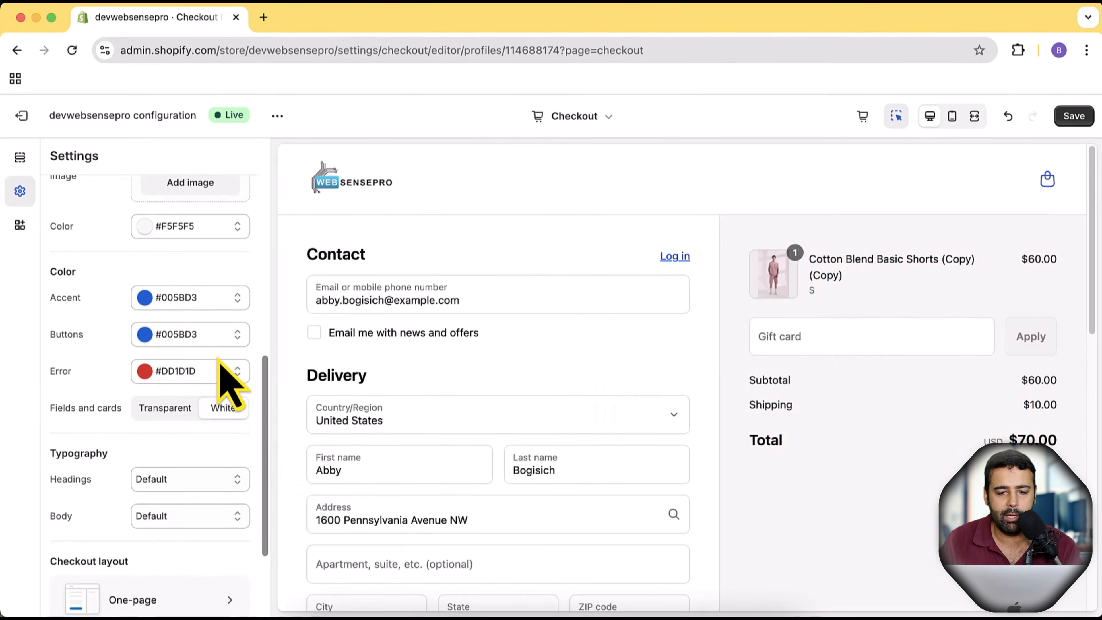
left_click(181, 304)
left_click_drag(150, 428, 221, 329)
left_click_drag(190, 382, 143, 415)
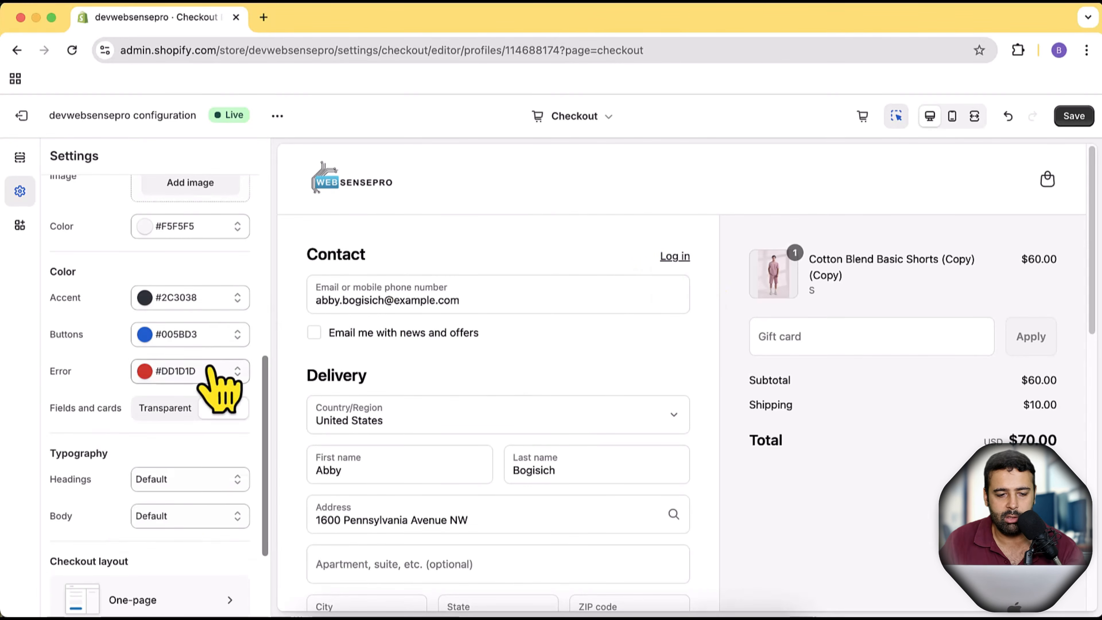
Step: Set the checkout's accent color to the red #D41A1A
left_click(237, 303)
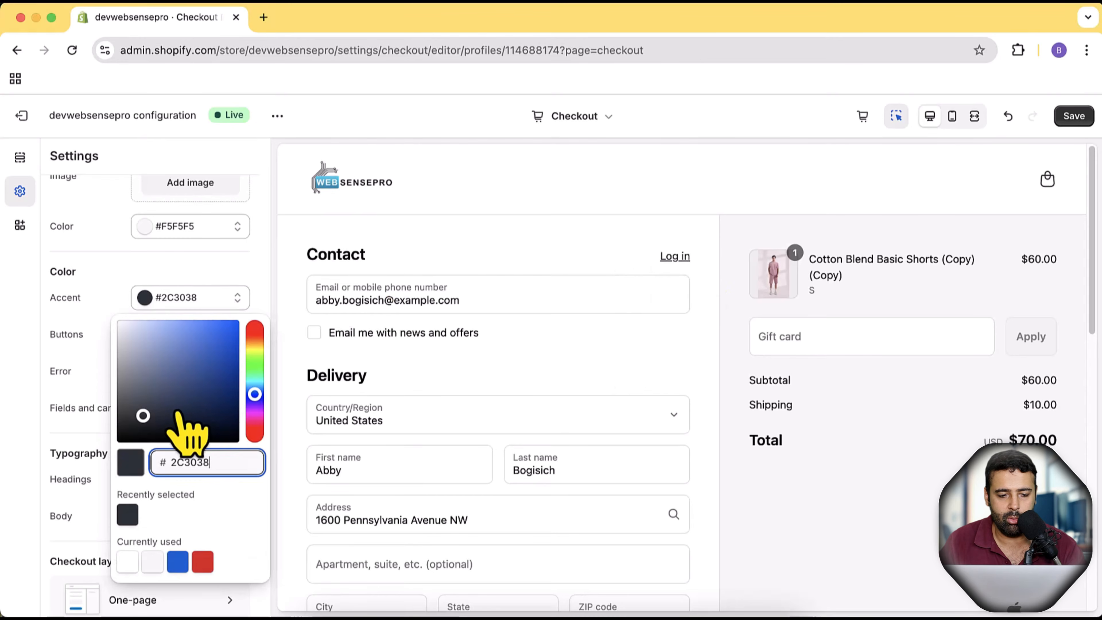
left_click(254, 437)
left_click_drag(189, 402, 217, 349)
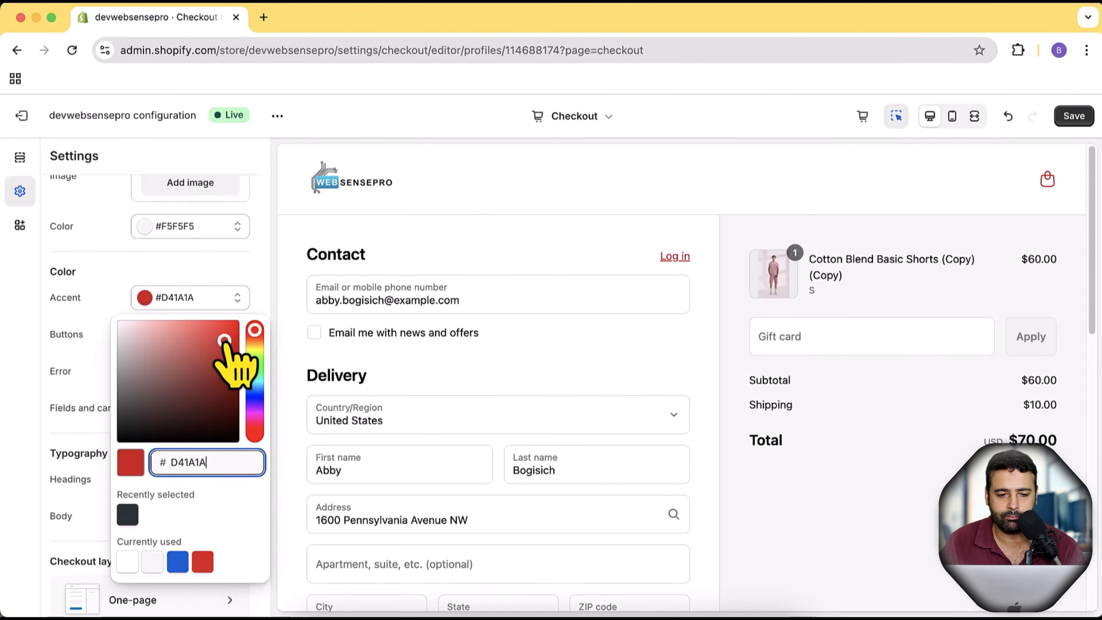
Step: Mark up a screen capture with an arrow from the accent color to the Log in link, and discard it
key("super+shift+9")
left_click_drag(65, 222, 826, 481)
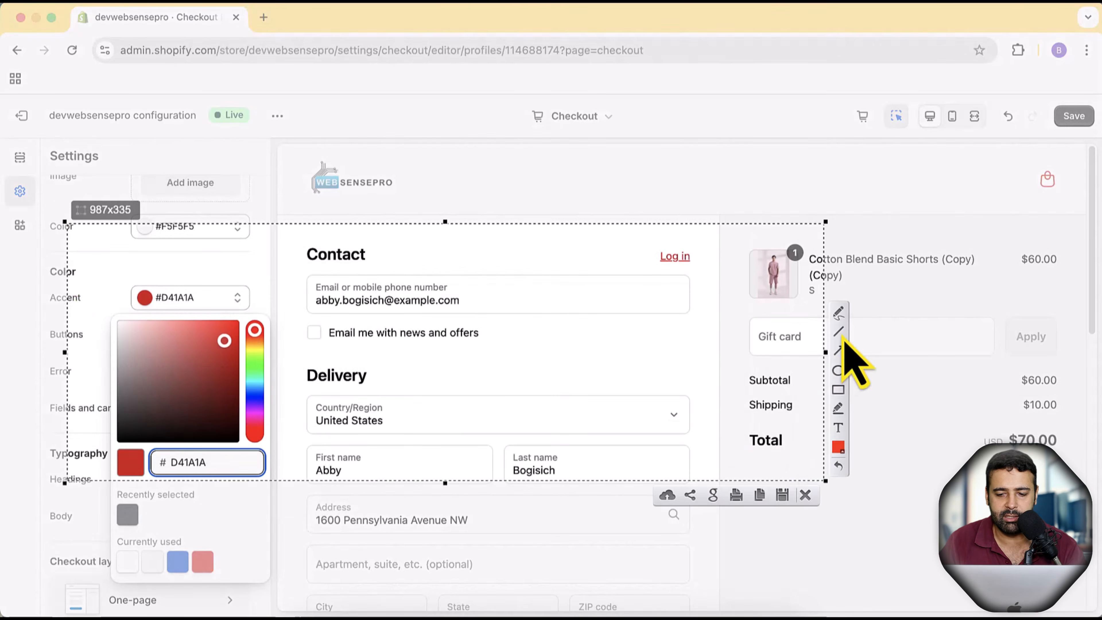
left_click(838, 351)
mouse_move(236, 288)
left_mouse_down()
mouse_move(593, 233)
mouse_move(653, 256)
left_mouse_up()
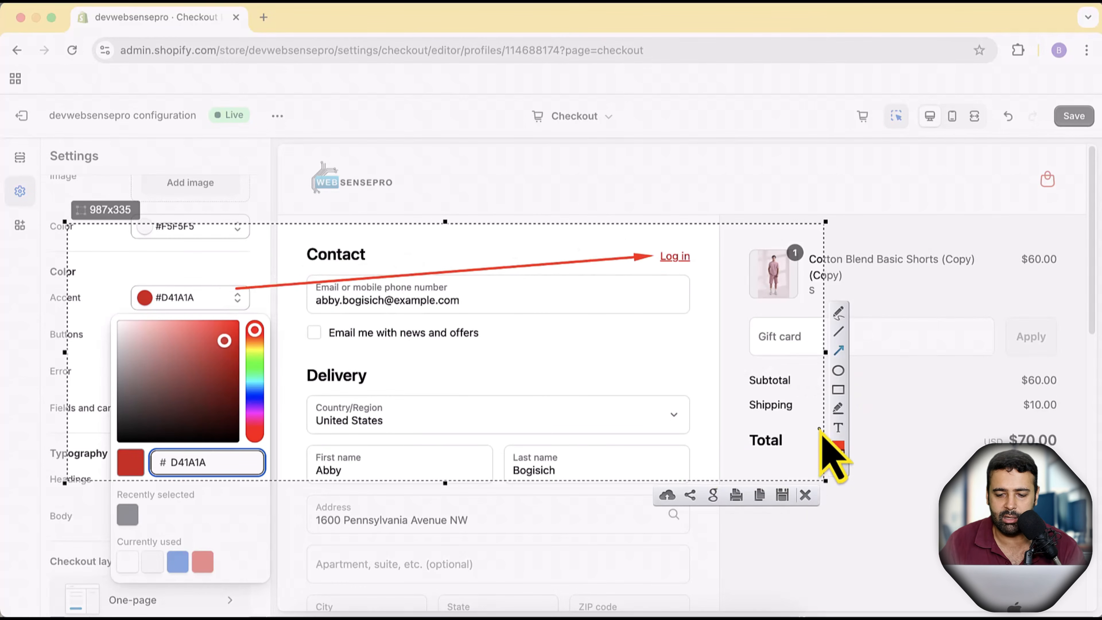
key("Escape")
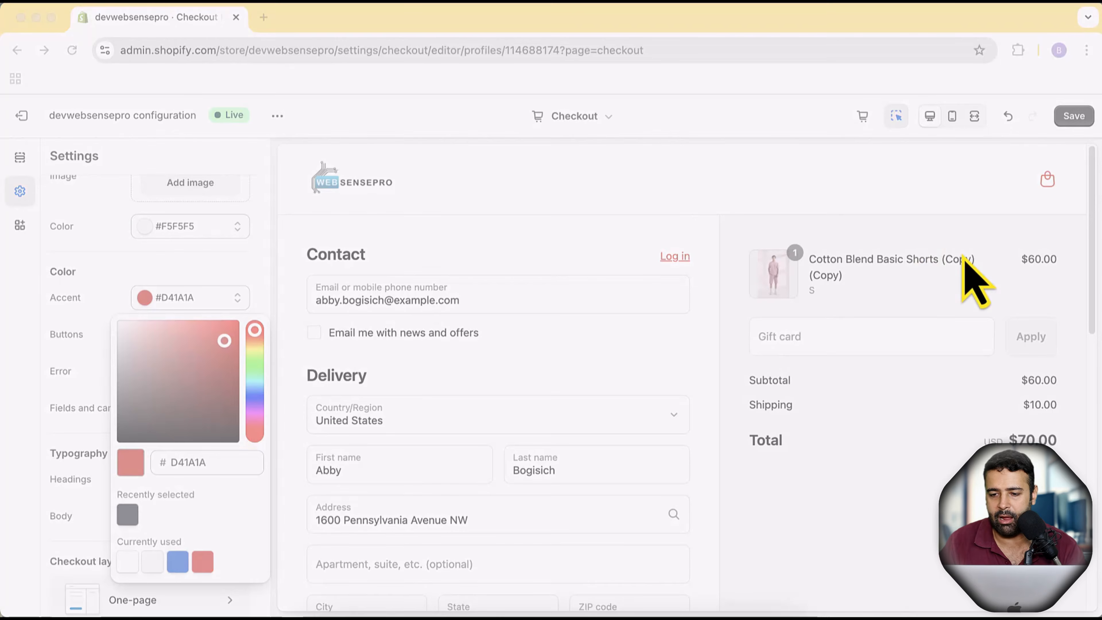
Step: Mark up a capture of the order summary area with an arrow to the cart icon, then discard it and close the color picker
mouse_move(780, 124)
left_mouse_down()
mouse_move(881, 197)
mouse_move(1099, 410)
left_mouse_up()
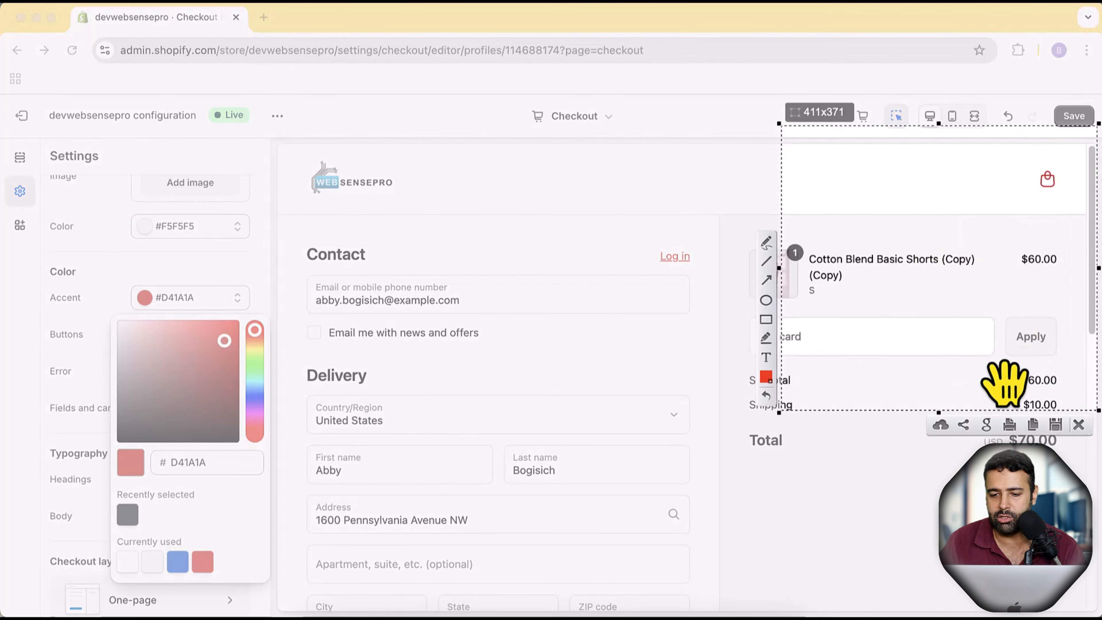
left_click(765, 280)
left_click_drag(937, 303, 937, 303)
left_click_drag(1036, 178, 1036, 178)
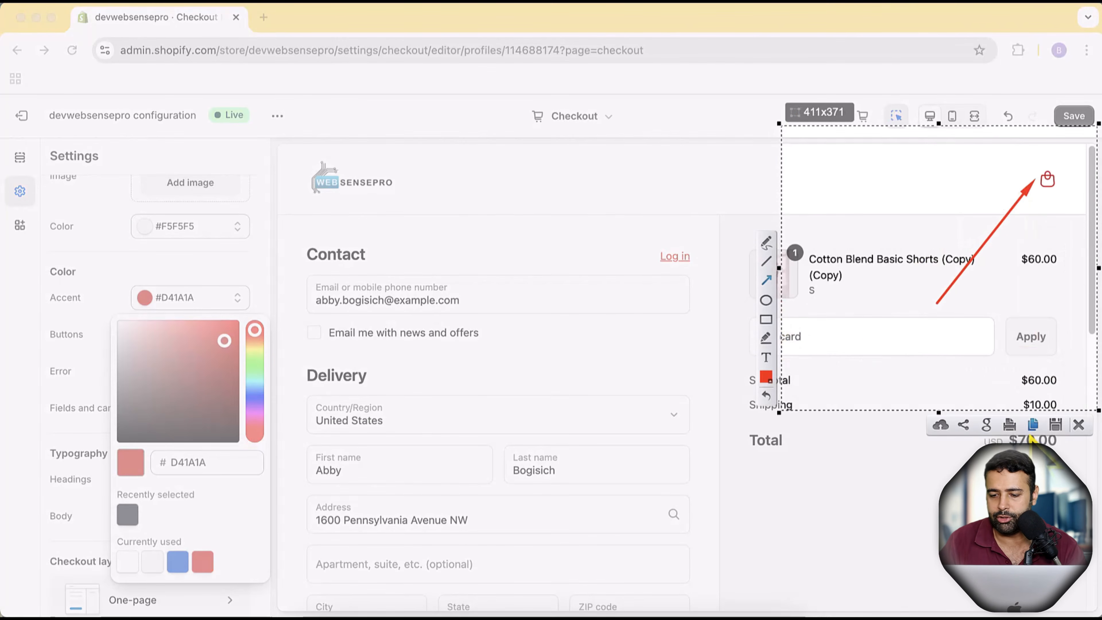
left_click(87, 312)
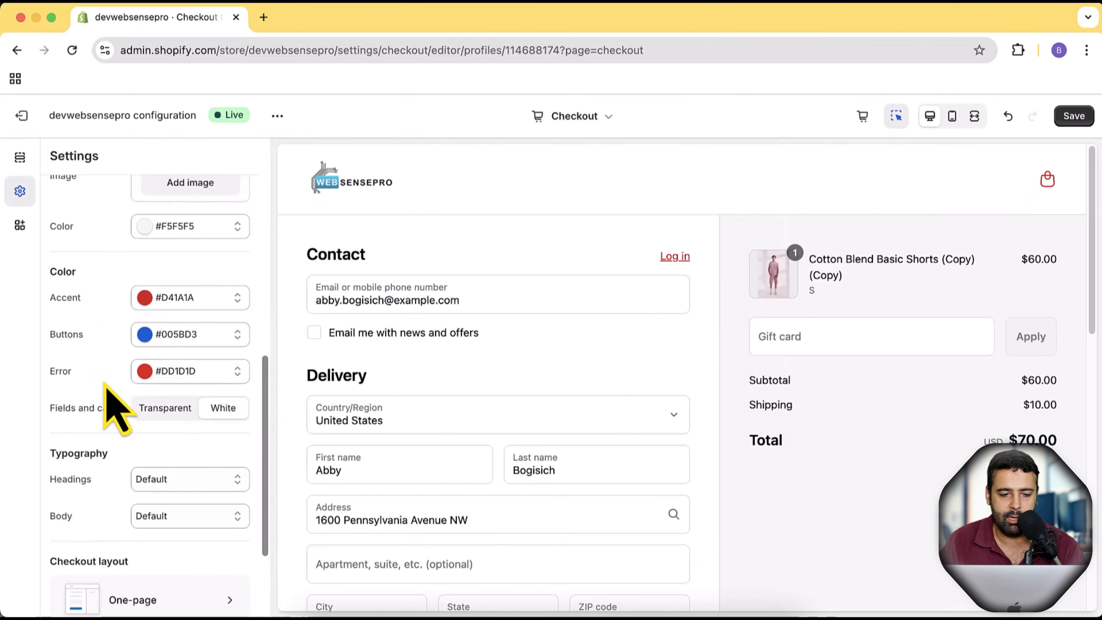
Step: Set the checkout's button color to the purple #BC34B4 and view the shipping section in the preview
left_click(176, 334)
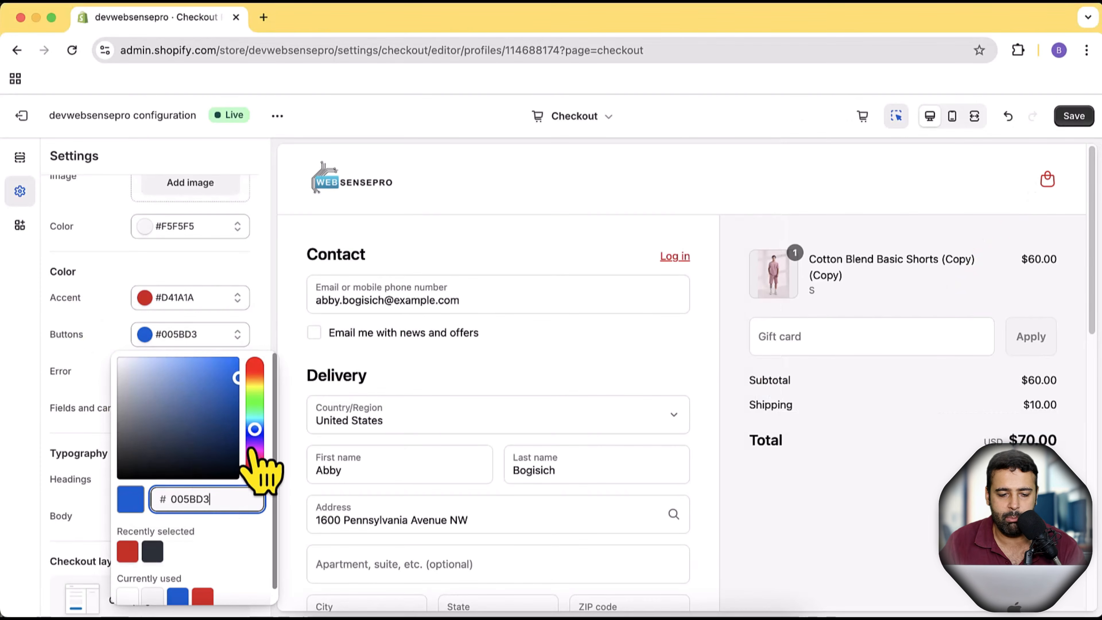
left_click(256, 457)
left_click(206, 390)
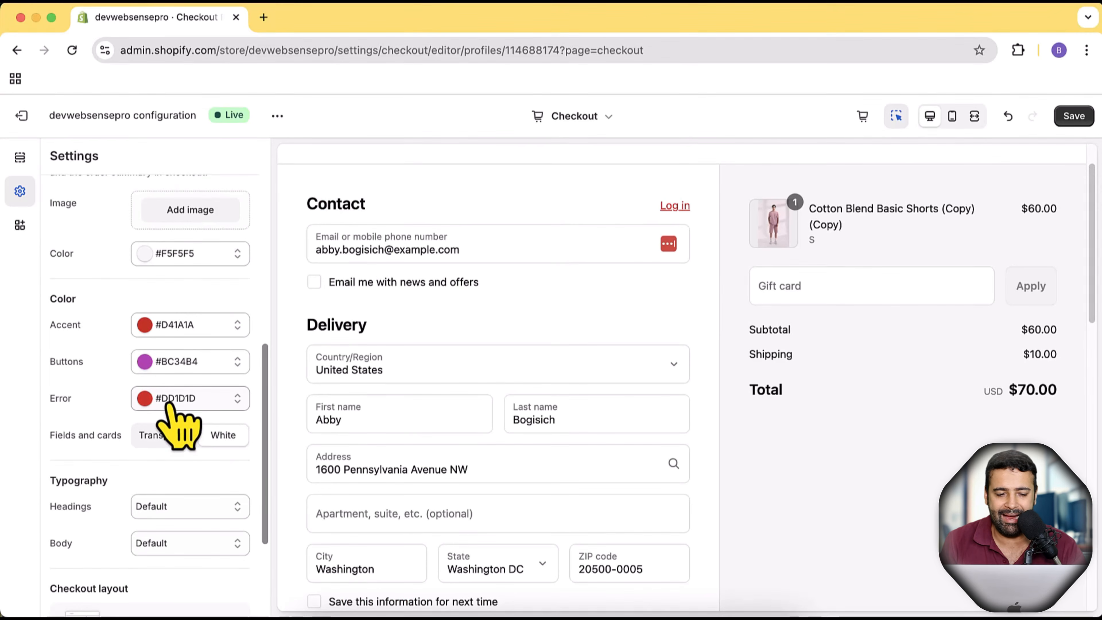
scroll(256, 315, "down", 2)
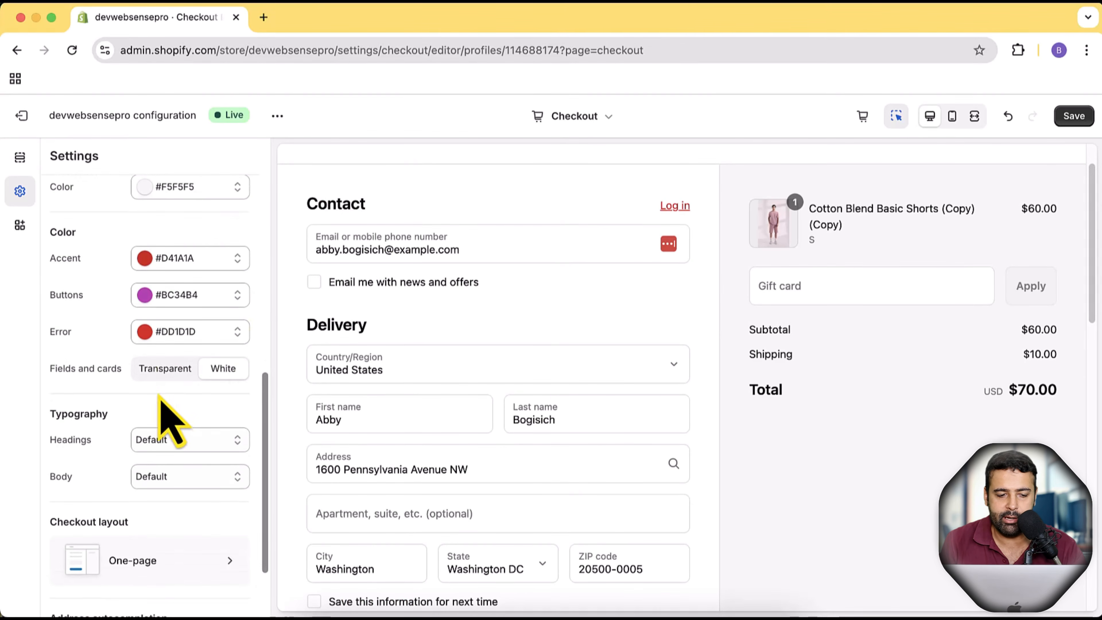
scroll(742, 309, "down", 3)
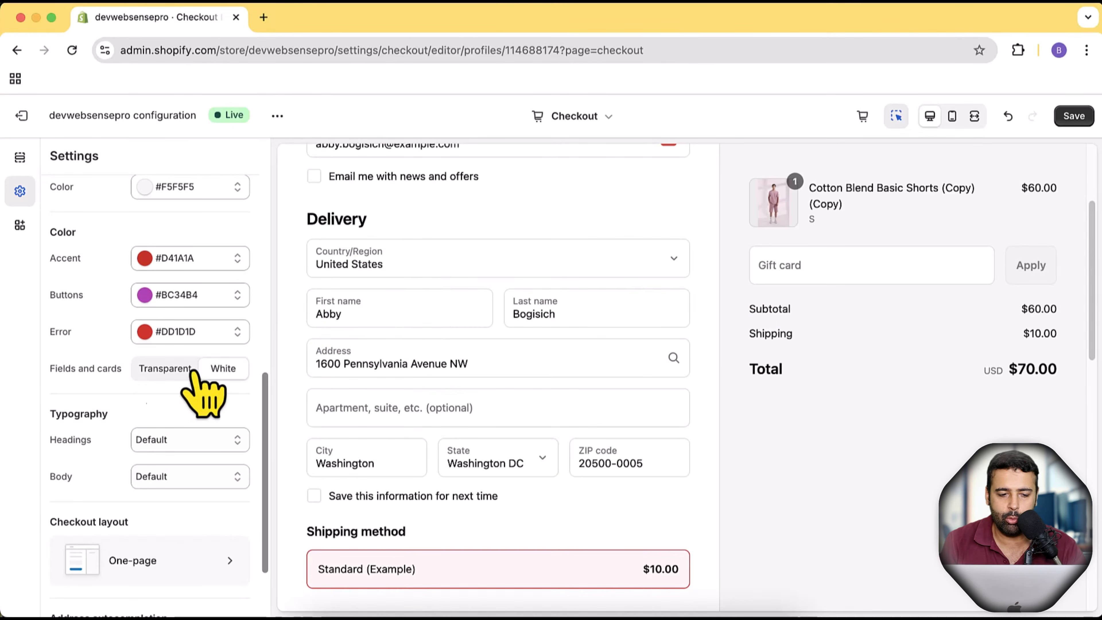
Step: Try transparent fields and cards, check the gift card field and payment section in the preview, and restore the White option
left_click(161, 372)
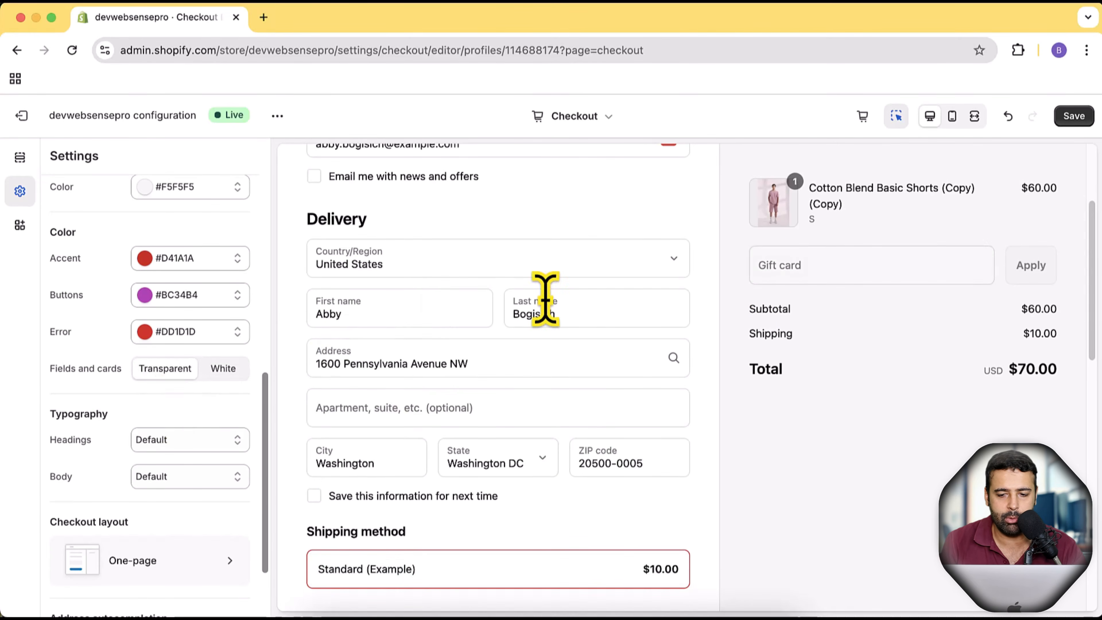
scroll(541, 295, "down", 1)
left_click(775, 271)
scroll(608, 339, "down", 3)
scroll(586, 356, "down", 3)
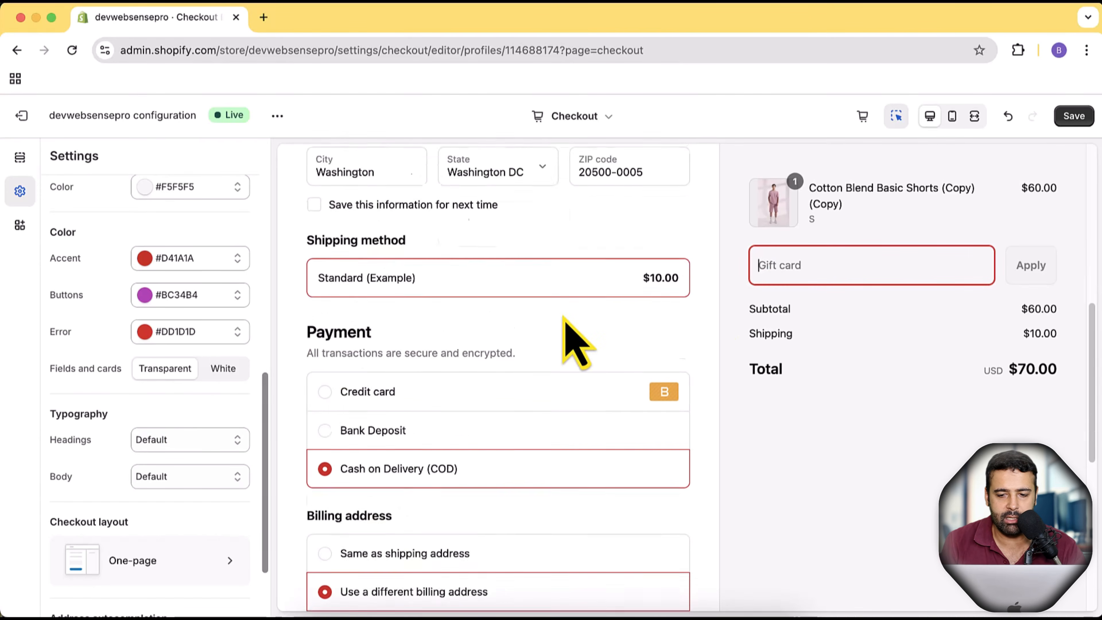
left_click(222, 368)
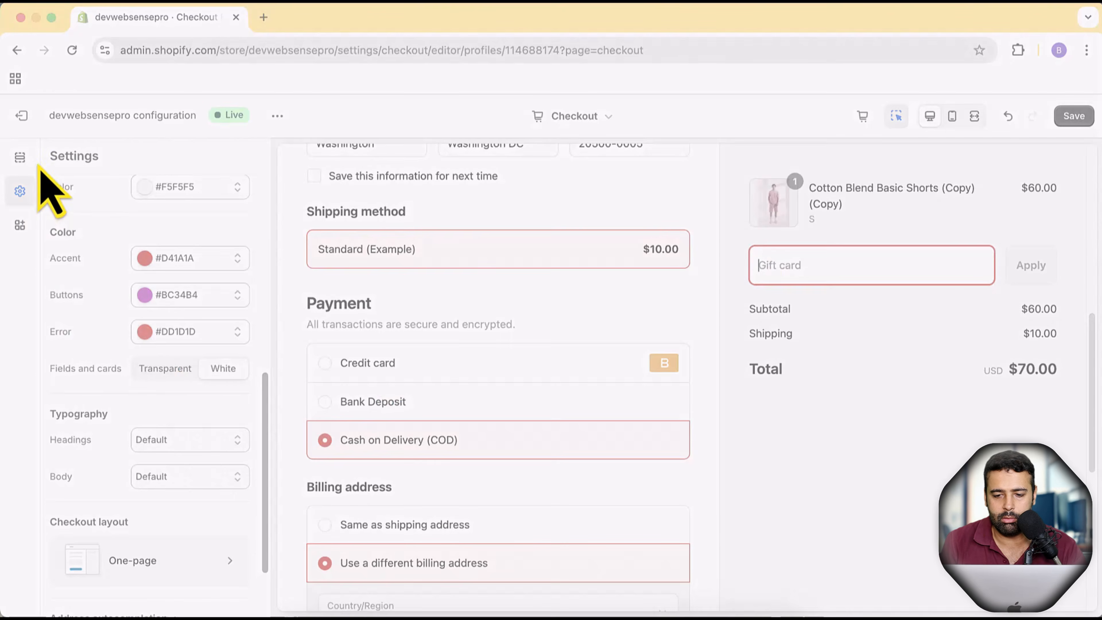
Step: Mark up a screen capture with an arrow from the fields and cards setting to the gift card field, and discard it
left_click_drag(39, 145, 1002, 527)
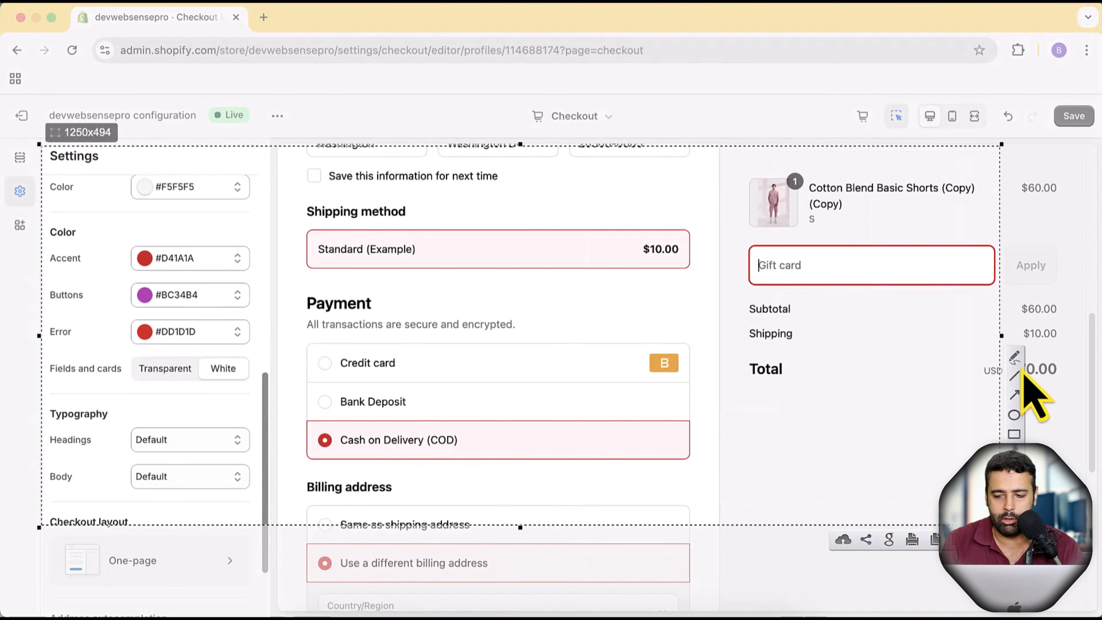
left_click(1014, 395)
left_click_drag(251, 383, 743, 273)
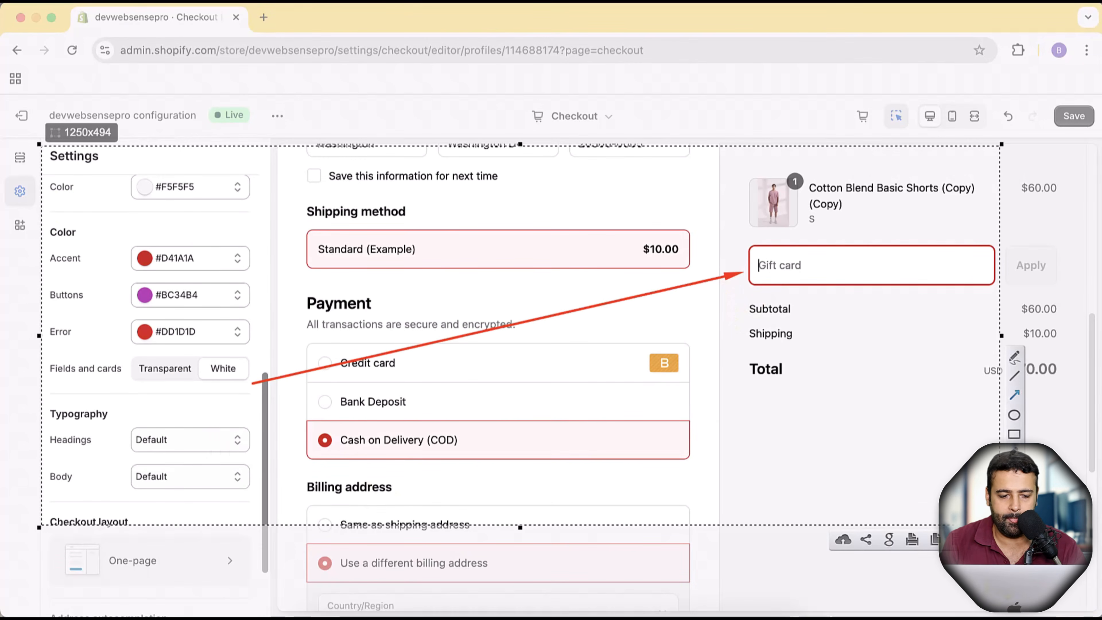
key("Escape")
Step: Try Serif and Abril Fatface as the headings font, and set the checkout headings to Aleo
scroll(701, 315, "down", 1)
scroll(190, 344, "down", 2)
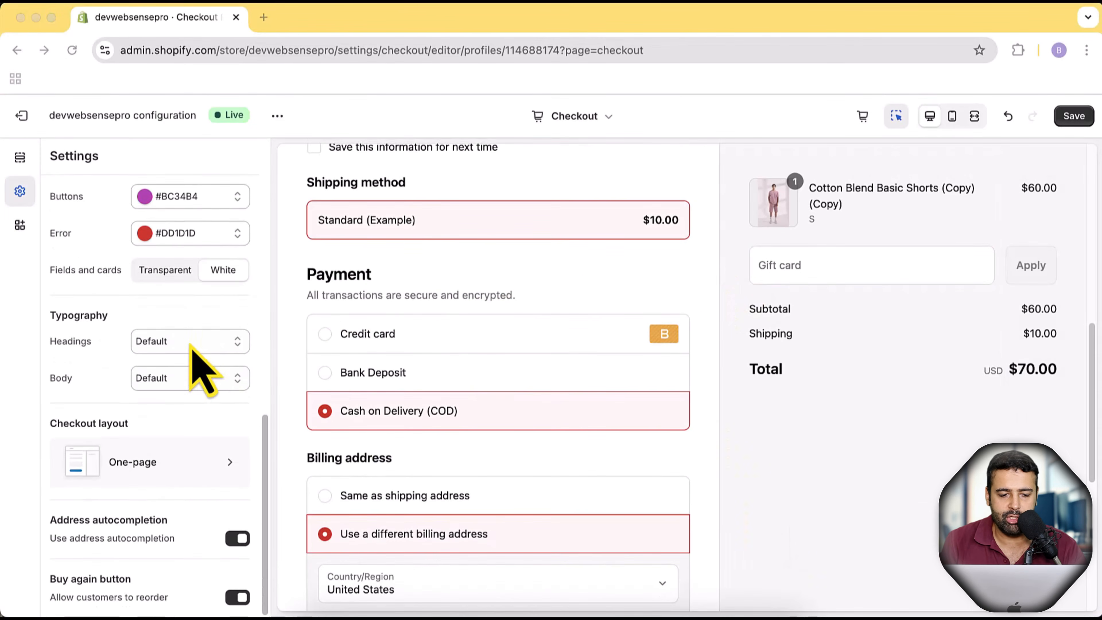
left_click(224, 343)
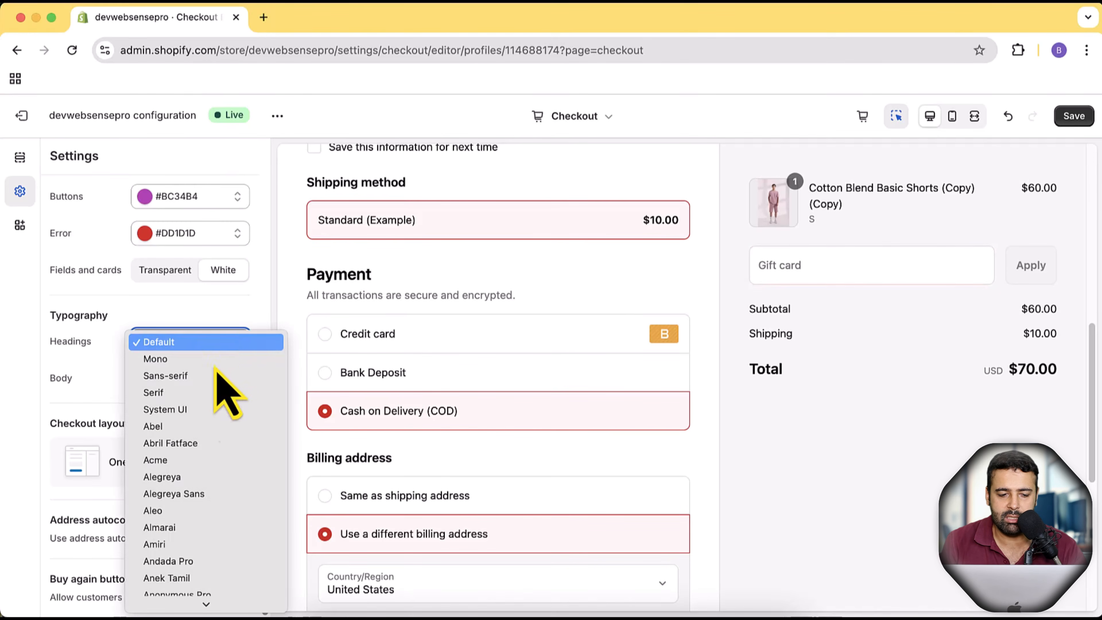
left_click(212, 393)
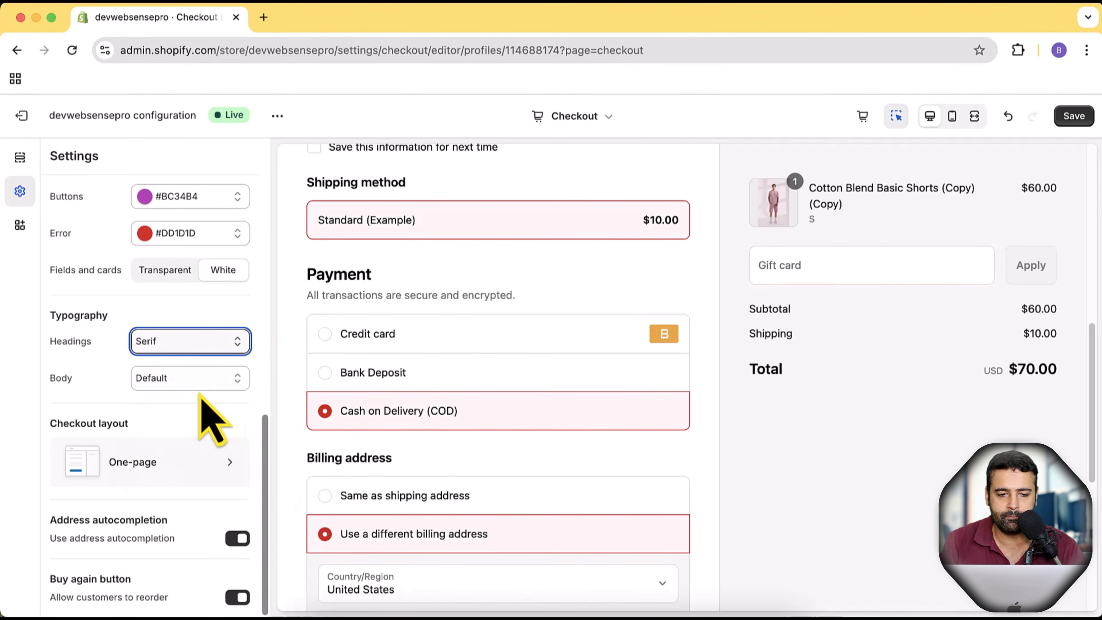
left_click(214, 352)
left_click(205, 392)
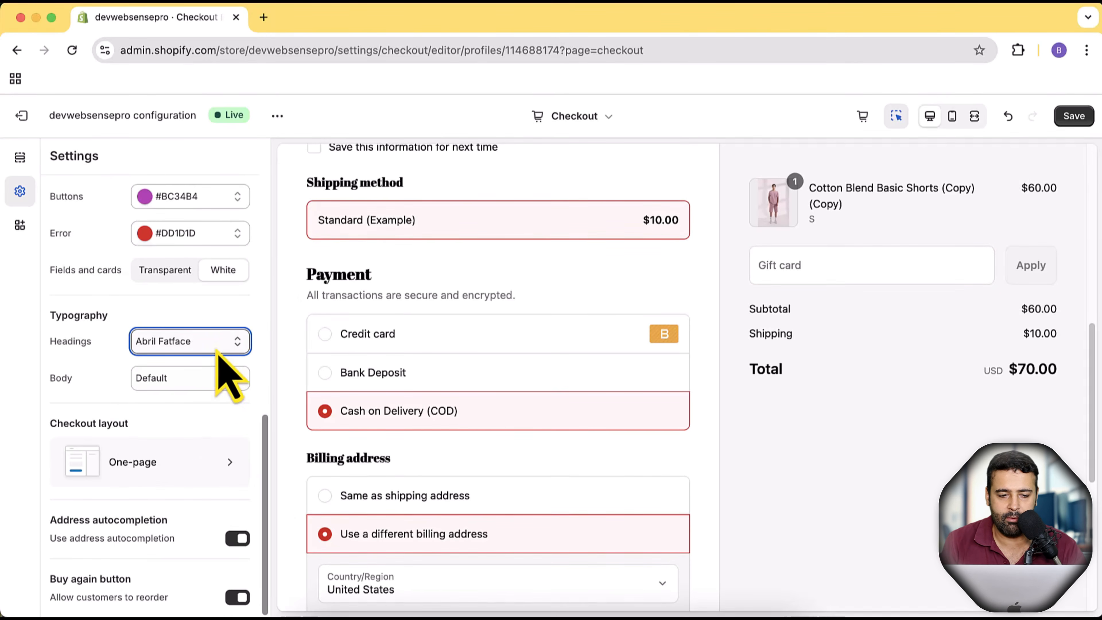
left_click(217, 352)
left_click(201, 412)
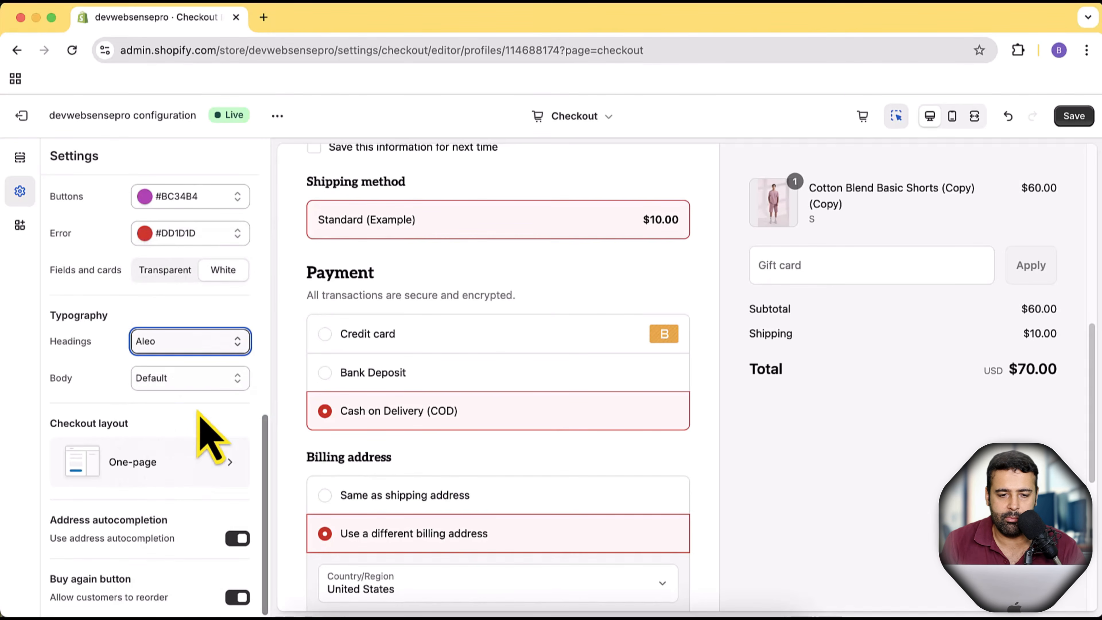
Step: Try System UI and Aleo as the body font, set it to Amiri, and check the text in the checkout preview
left_click(212, 384)
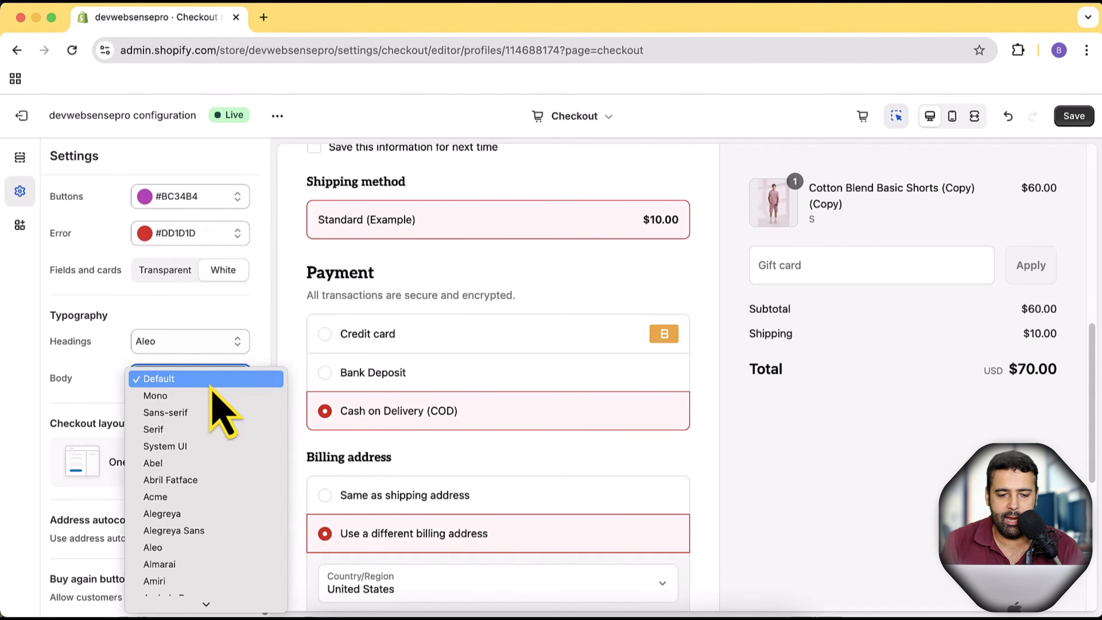
left_click(205, 446)
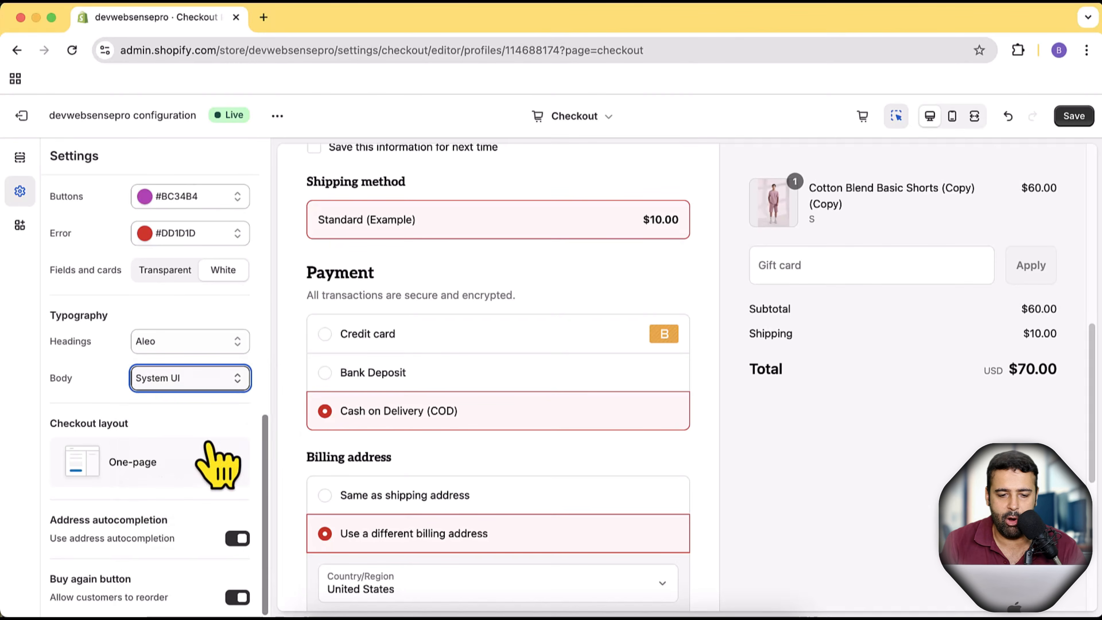
left_click(174, 377)
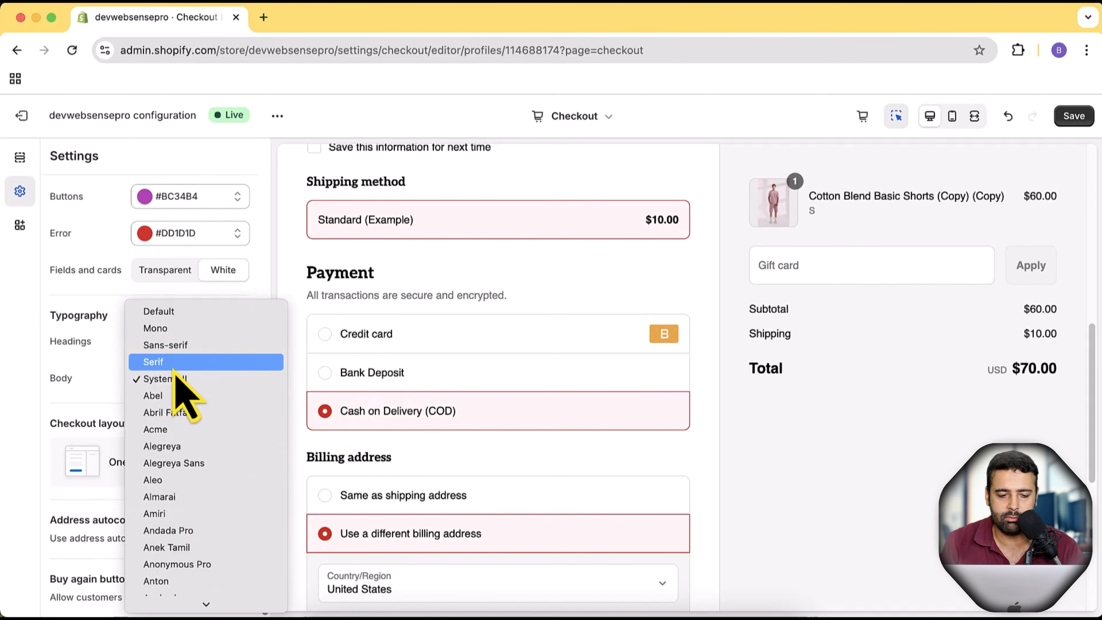
left_click(174, 480)
left_click(230, 384)
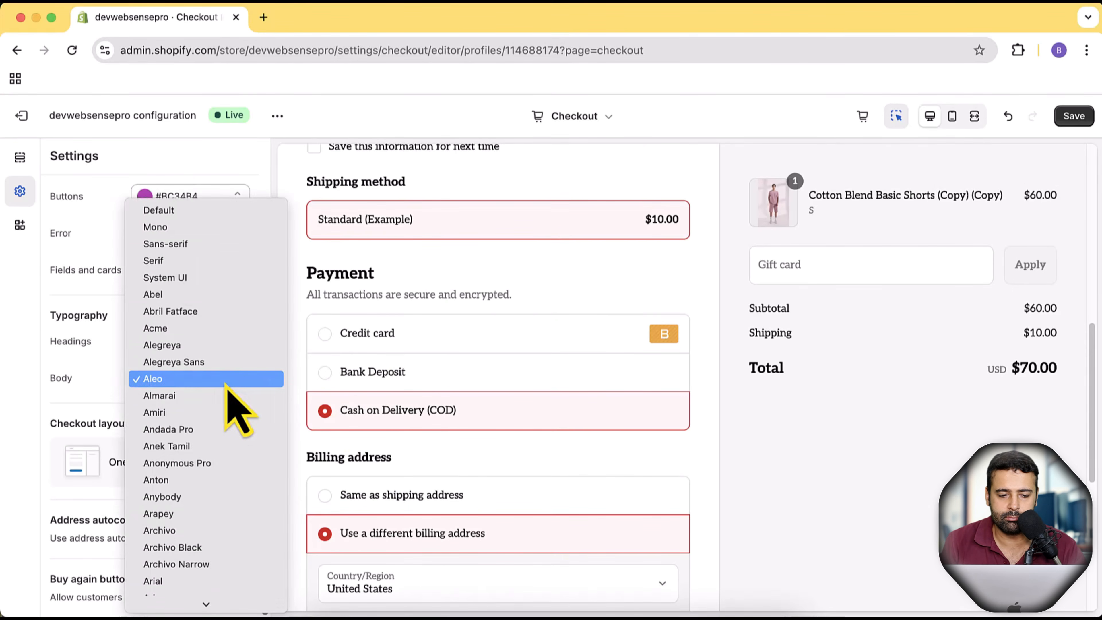
left_click(213, 414)
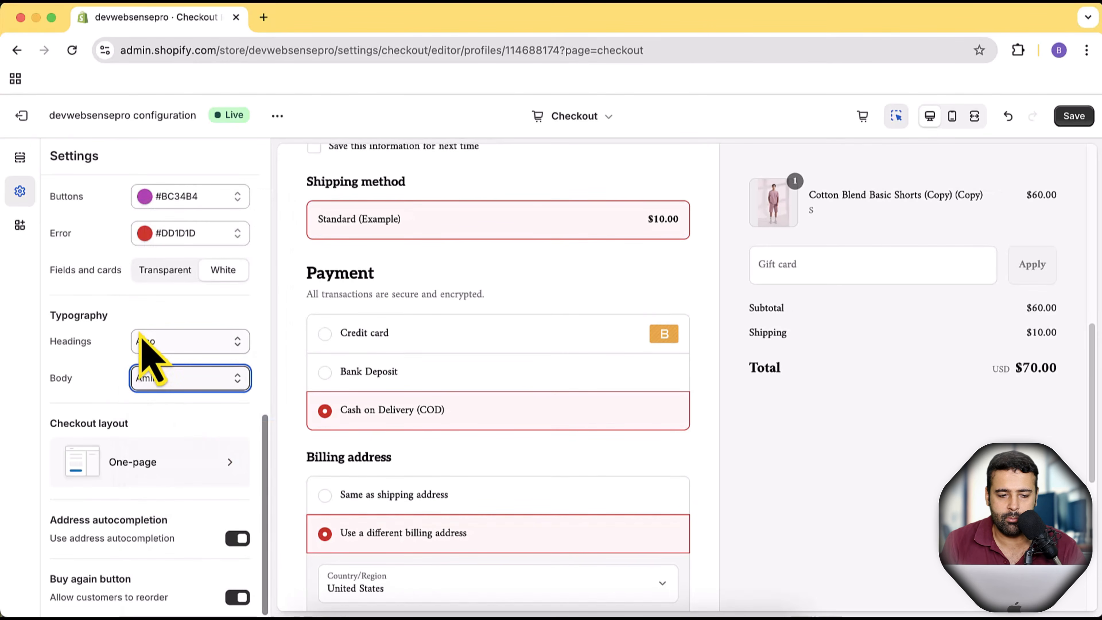
scroll(603, 394, "down", 3)
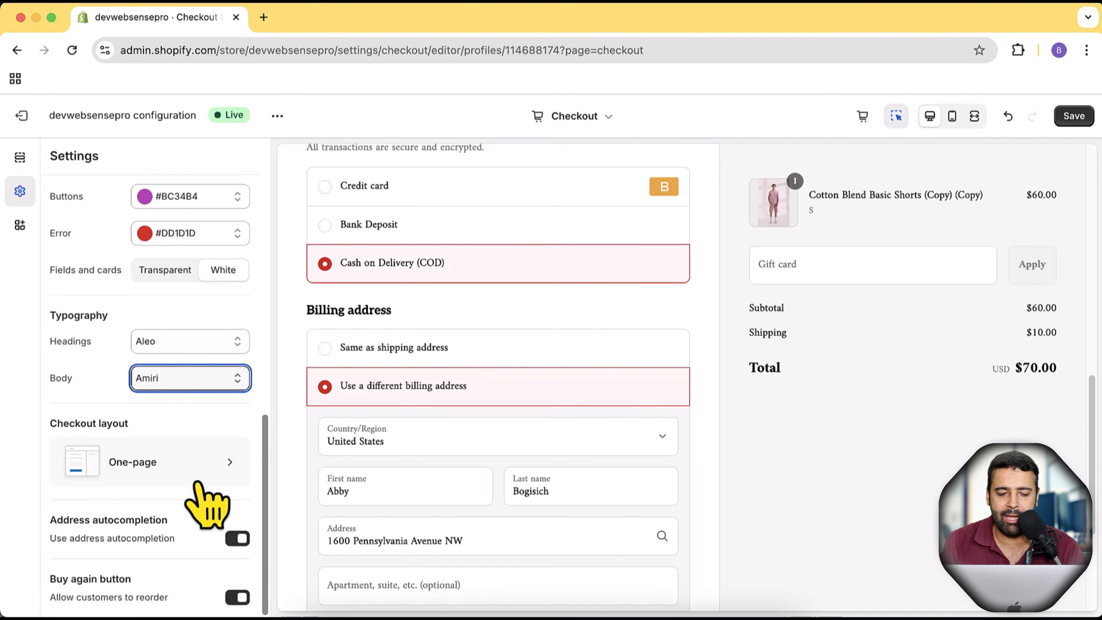
scroll(679, 402, "up", 10)
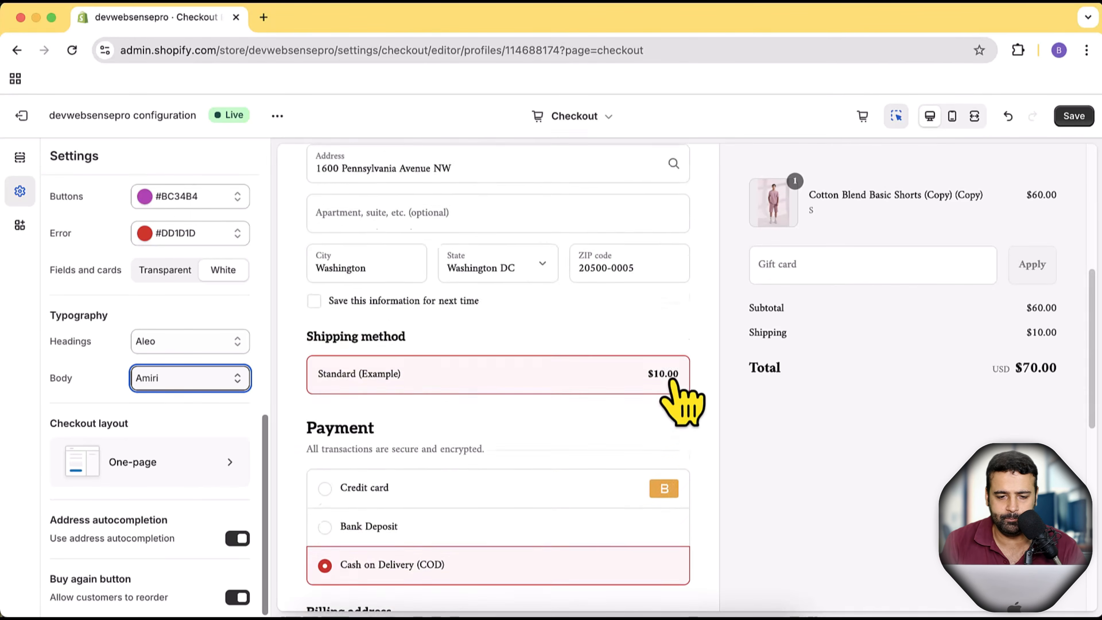
Step: Try the three-page checkout layout, look over its information page, and switch back to the one-page checkout
left_click(222, 475)
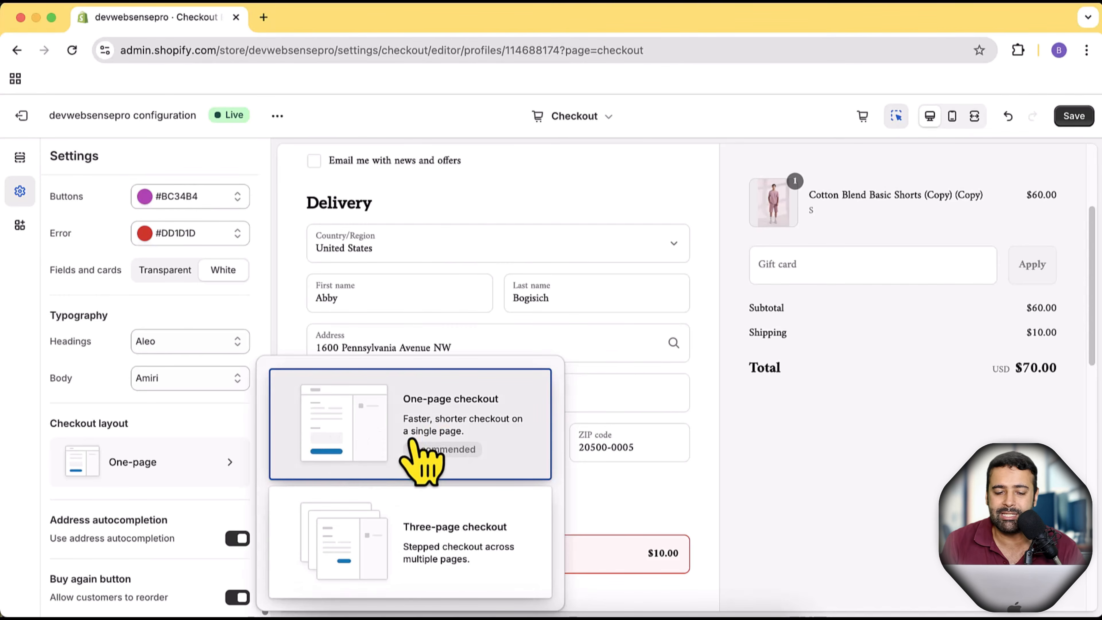
left_click(464, 547)
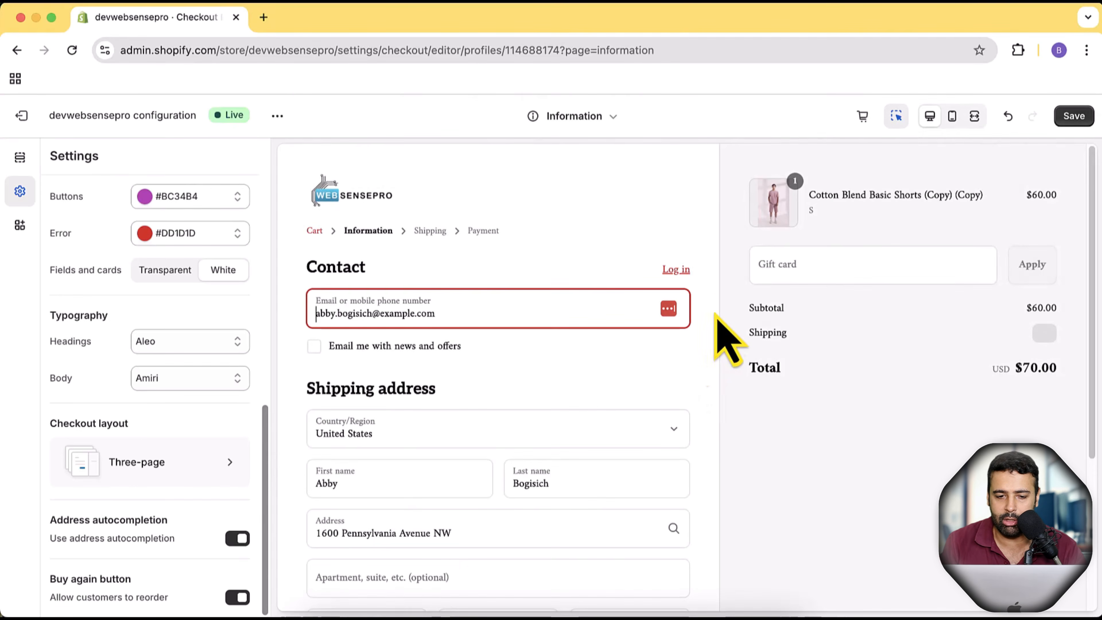
scroll(564, 287, "down", 5)
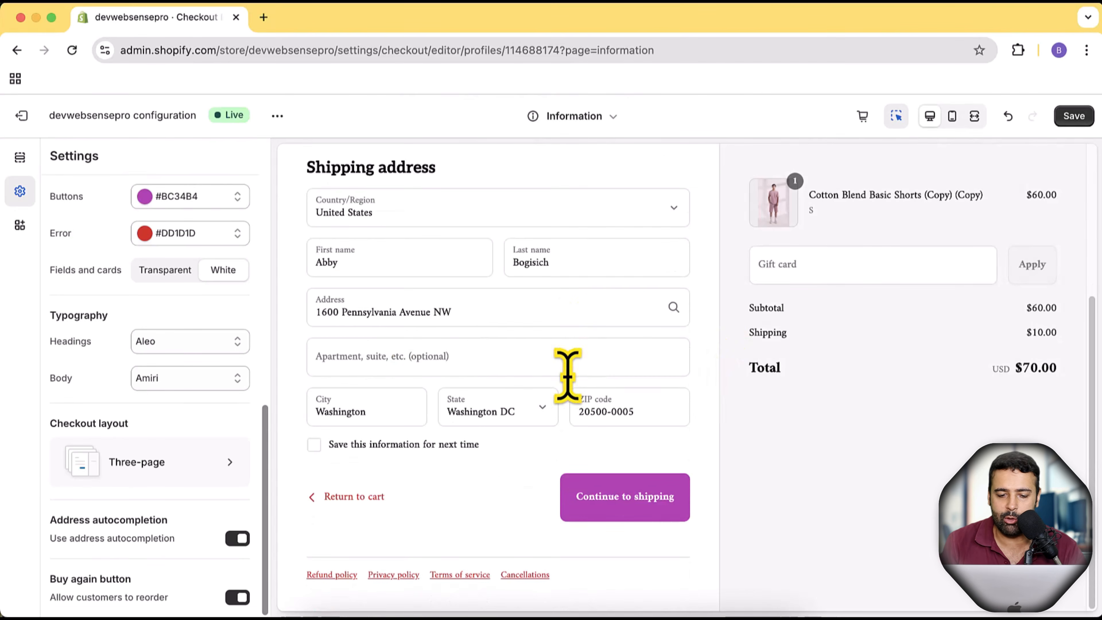
scroll(486, 339, "up", 5)
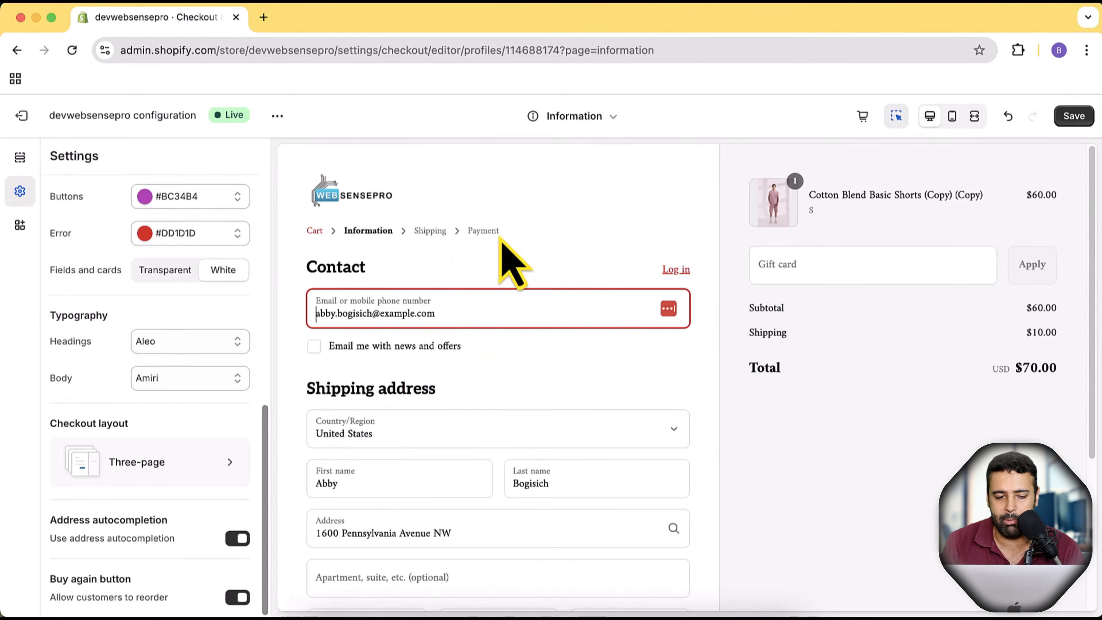
left_click(190, 463)
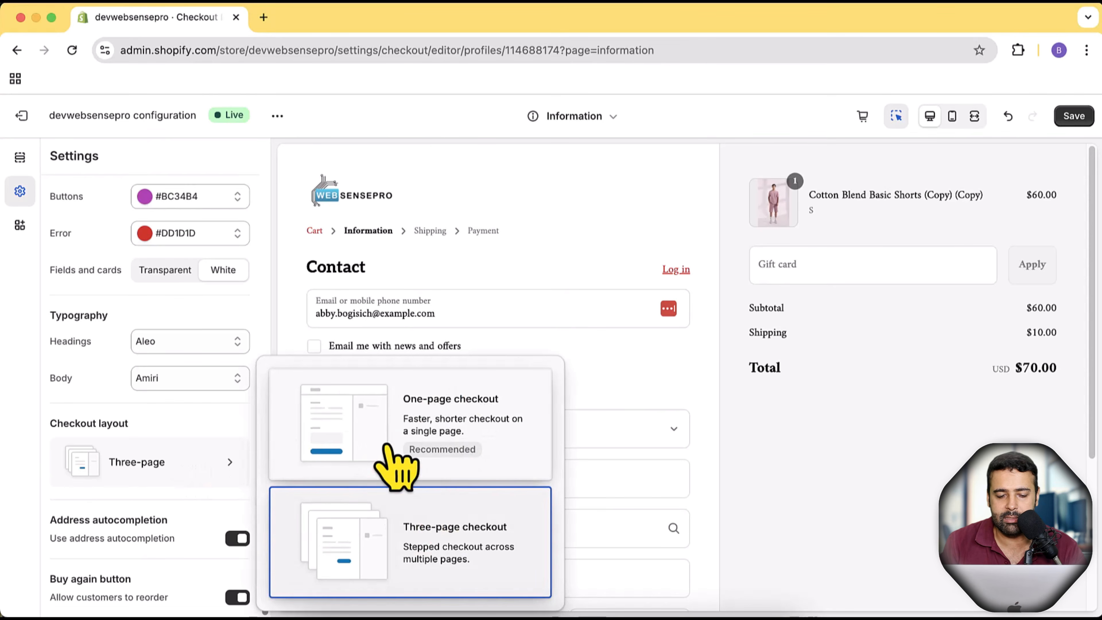
left_click(449, 428)
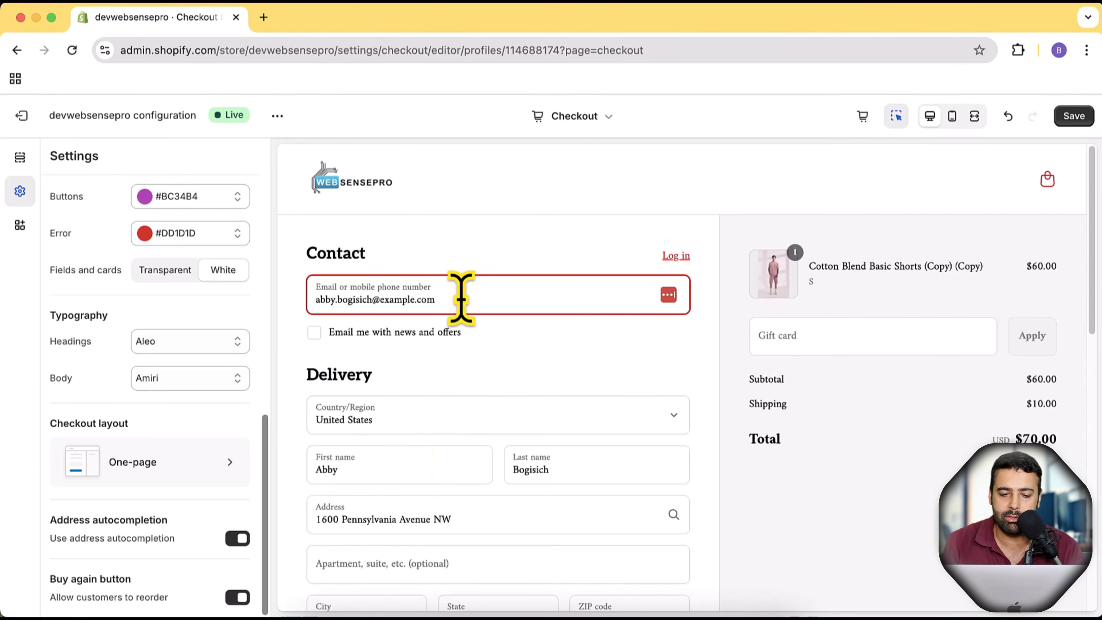
Step: Examine the email field in the checkout preview and look back over the checkout appearance settings
left_click_drag(456, 299, 313, 299)
scroll(537, 339, "down", 3)
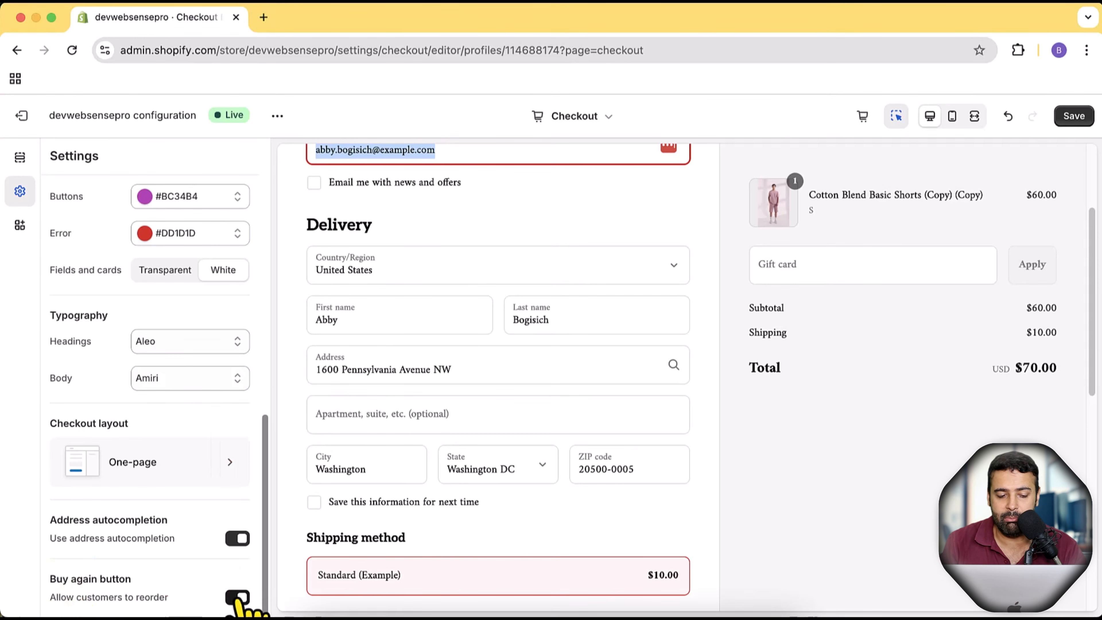
scroll(228, 517, "up", 15)
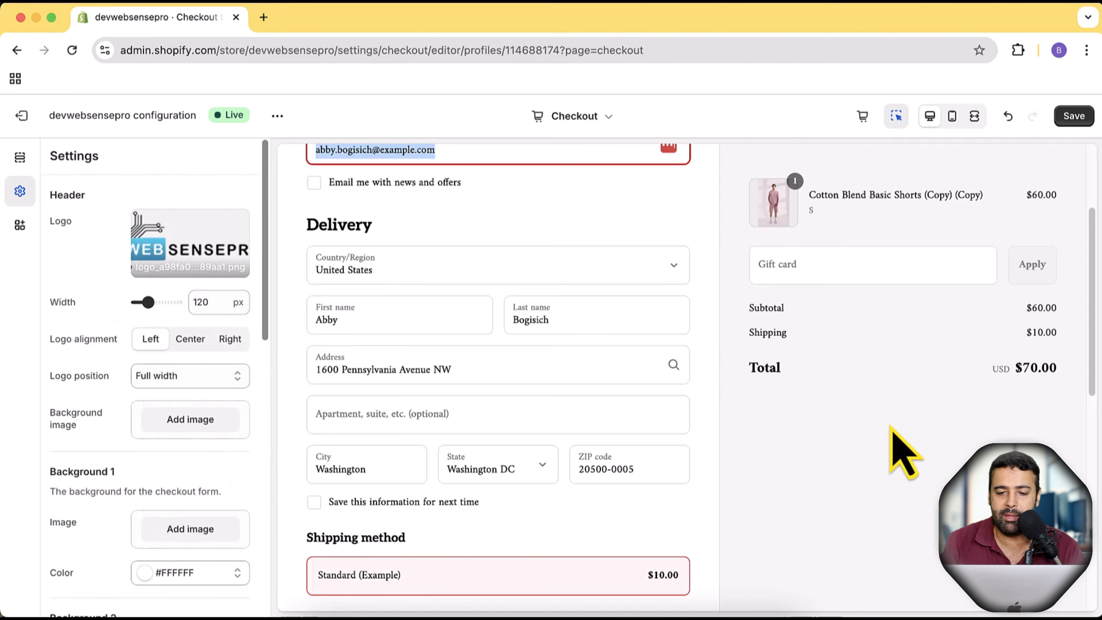
scroll(905, 452, "up", 3)
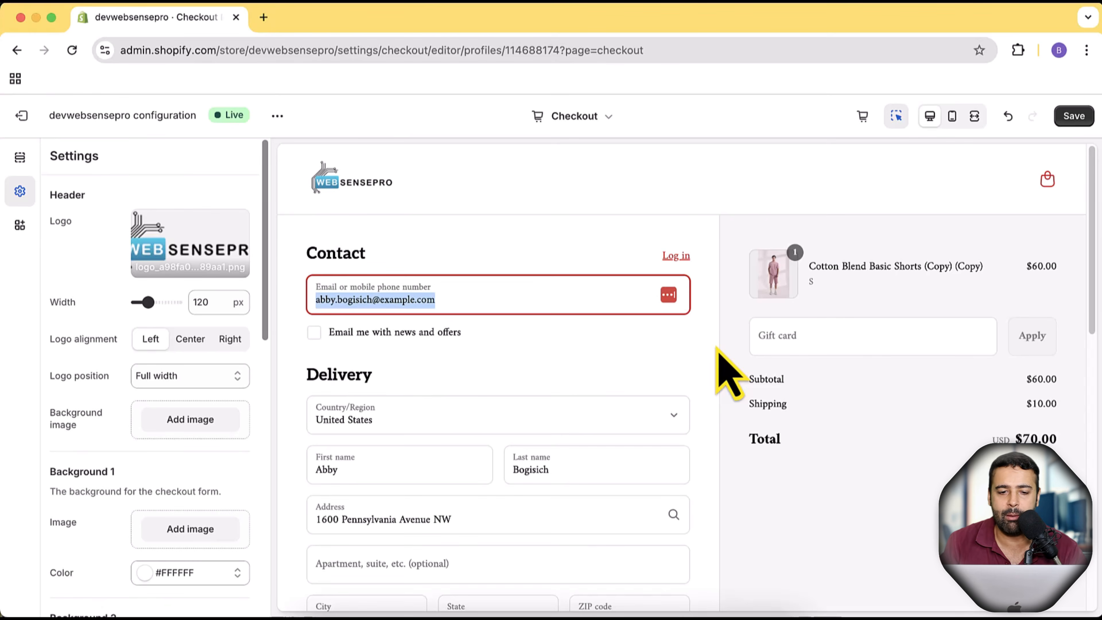
Step: Switch to the Shopify App Store page for Shopify Checkout Blocks and highlight the app's name and pricing
key("ctrl+Up")
left_click(406, 247)
left_click(211, 219)
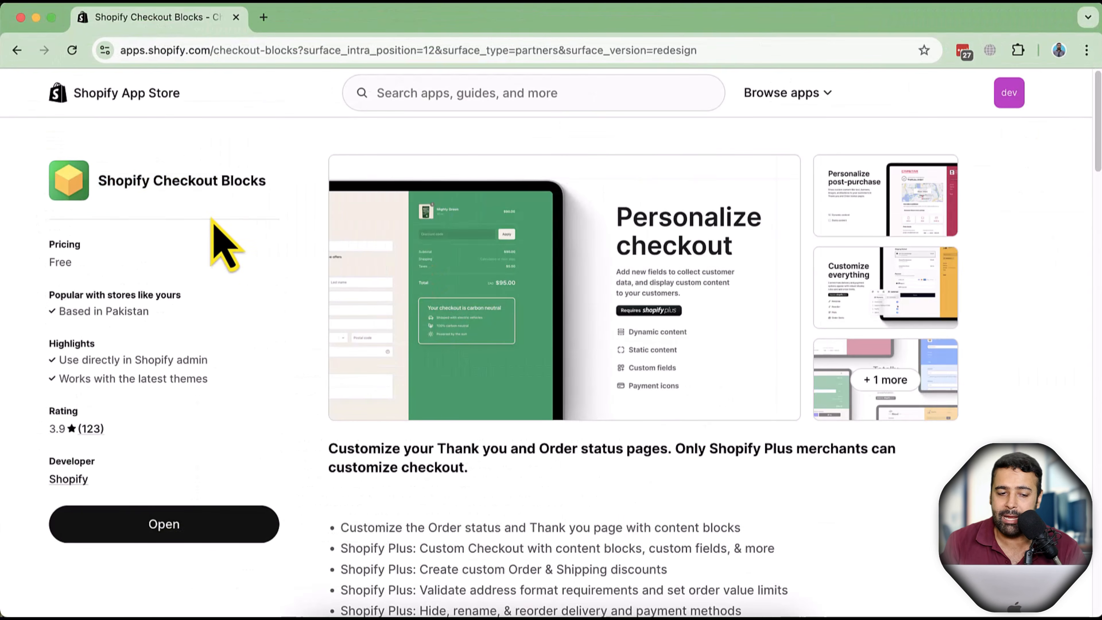
left_click_drag(91, 179, 274, 184)
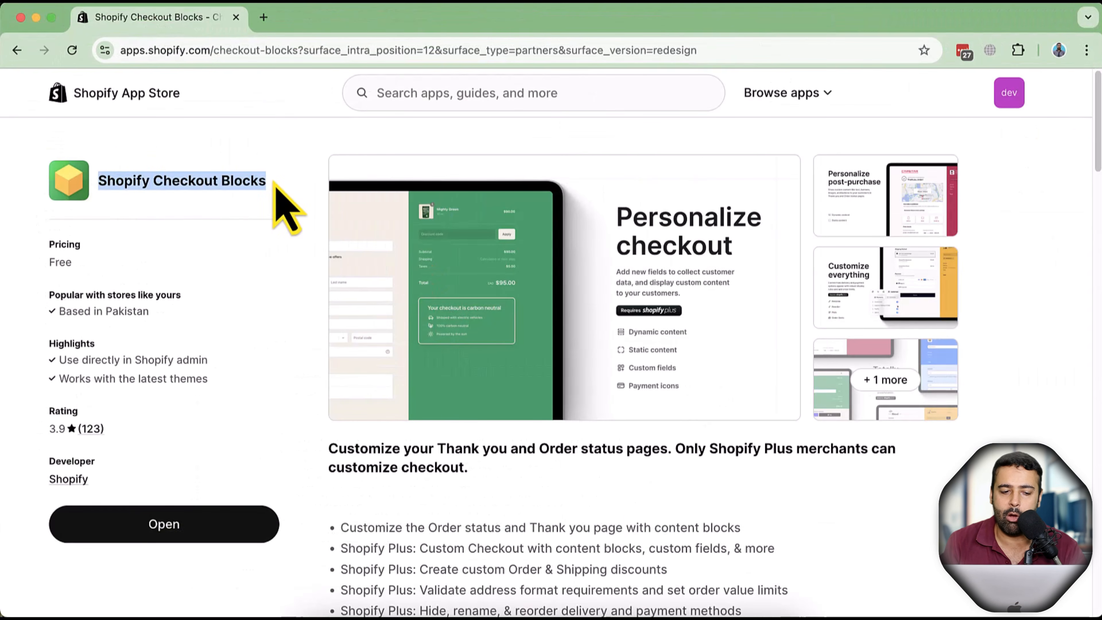
left_click_drag(45, 261, 136, 271)
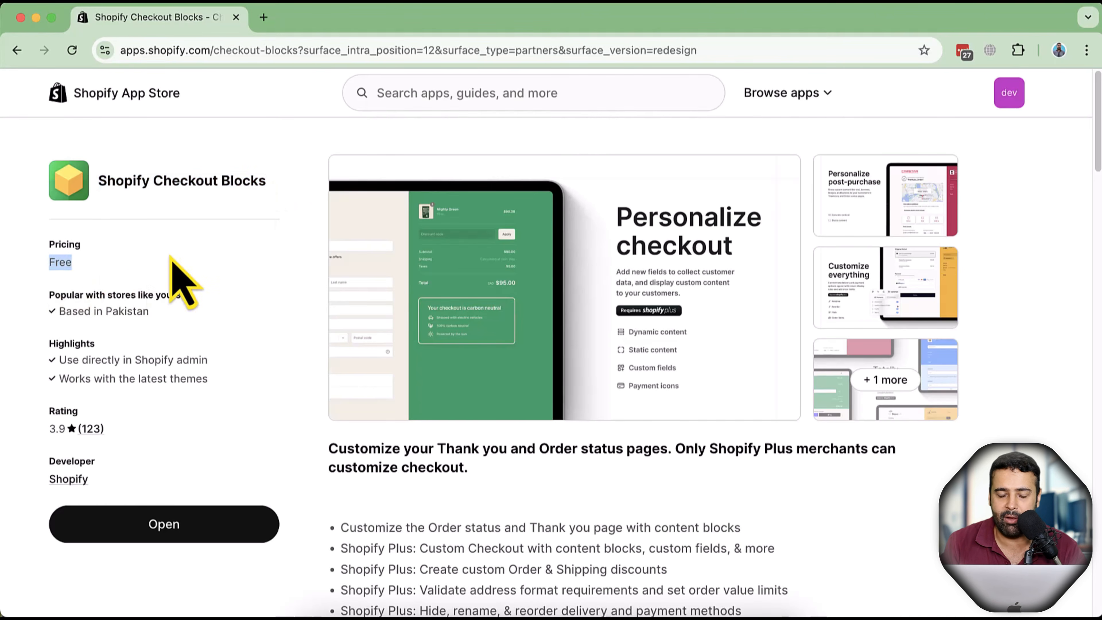
Step: View the app's gallery images on personalizing checkout, personalizing post-purchase and customizing everything, and close the gallery
left_click(545, 367)
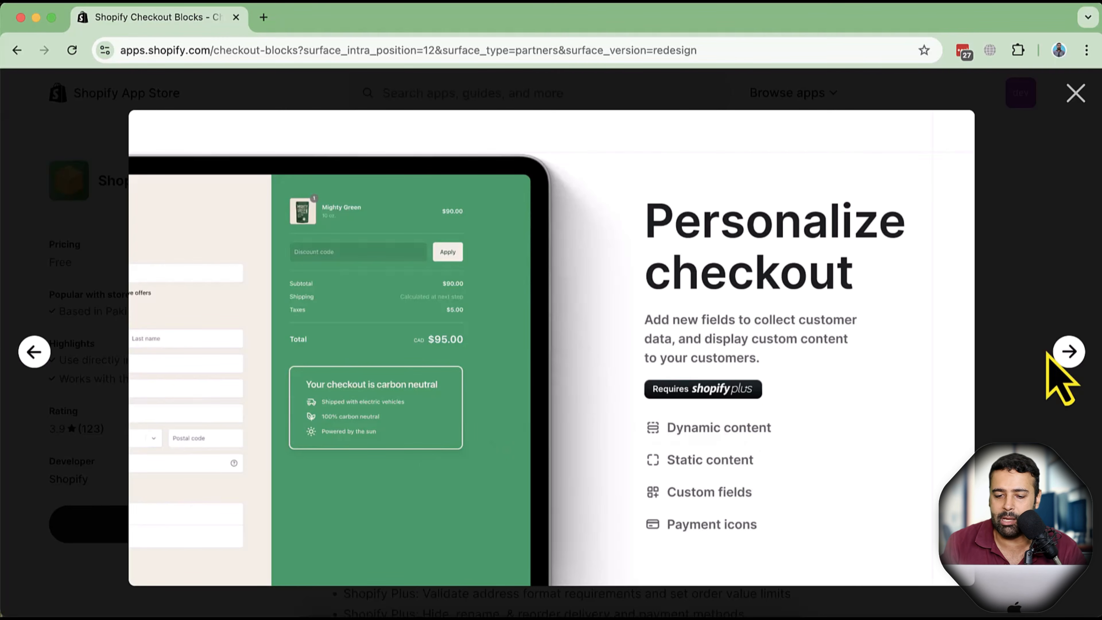
left_click(1066, 352)
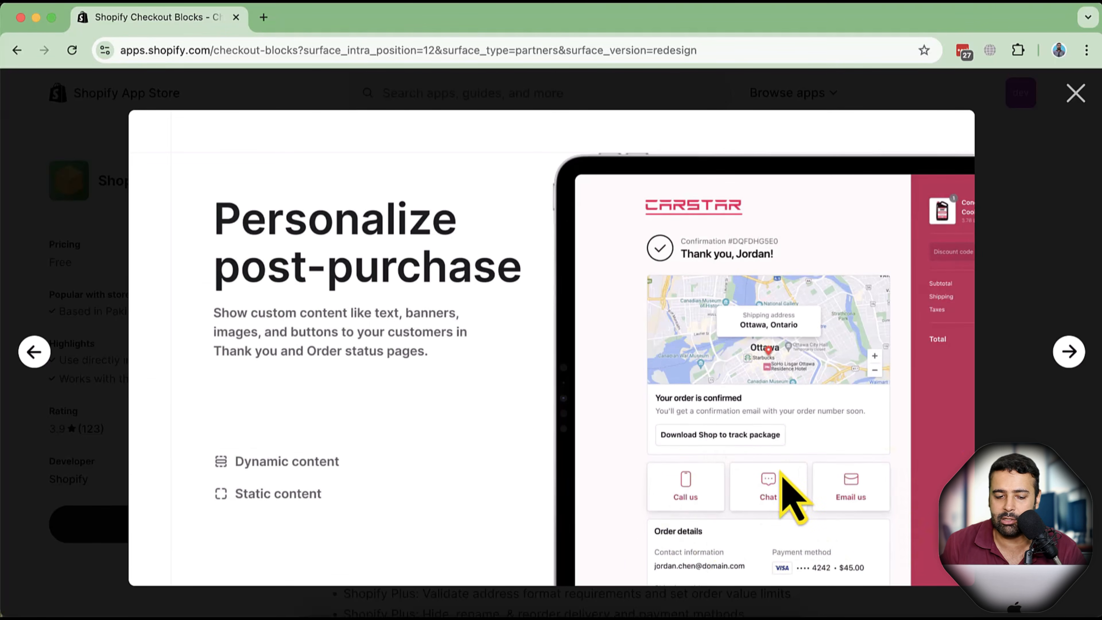
left_click(1068, 350)
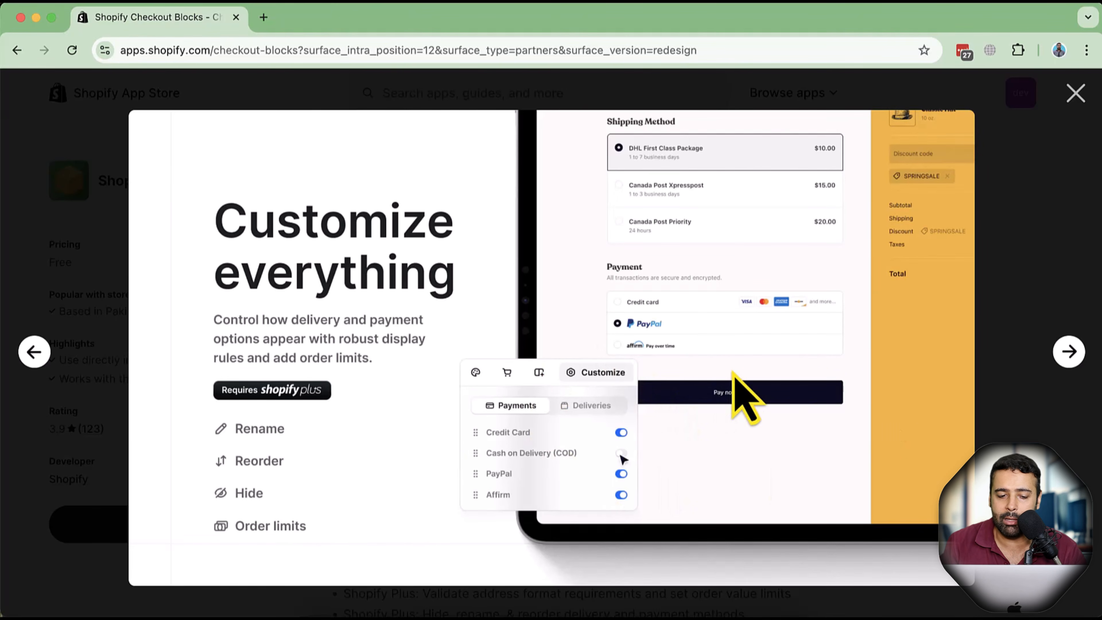
left_click(1075, 93)
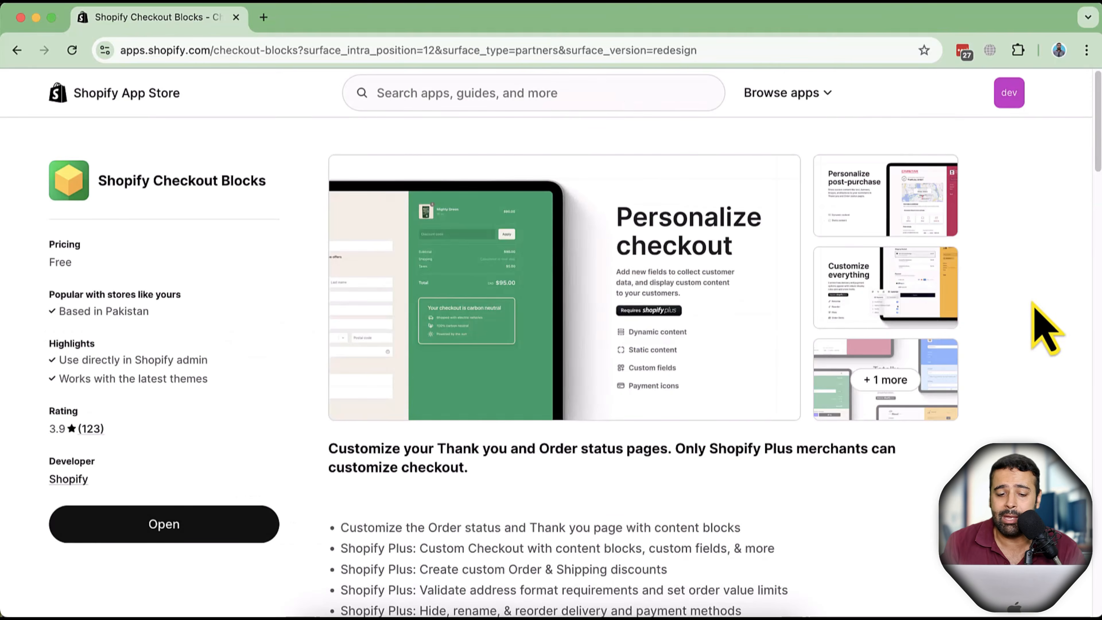
Step: Look through the Shopify Checkout Blocks listing down to its customer reviews and return to the start of the page
scroll(1046, 328, "down", 6)
scroll(1041, 329, "down", 10)
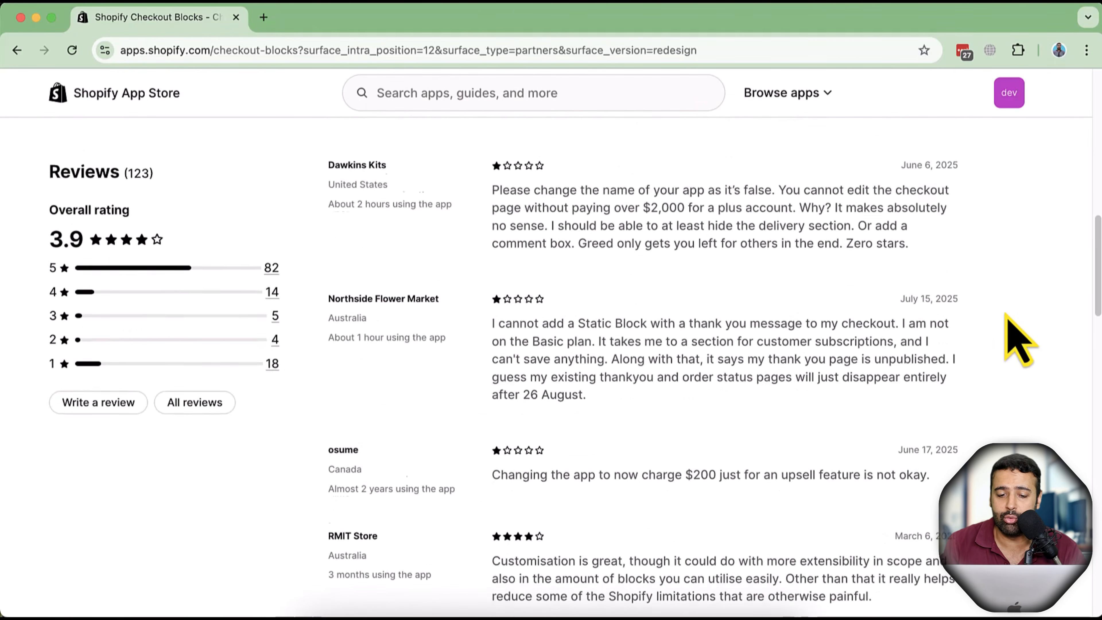
scroll(1018, 339, "up", 14)
scroll(1018, 339, "up", 3)
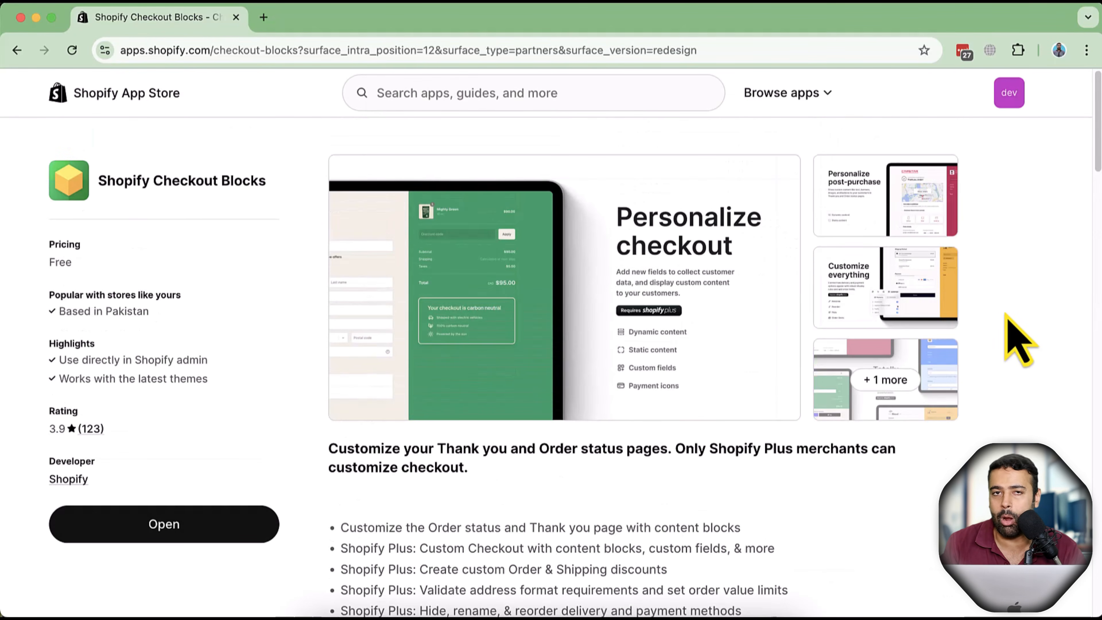